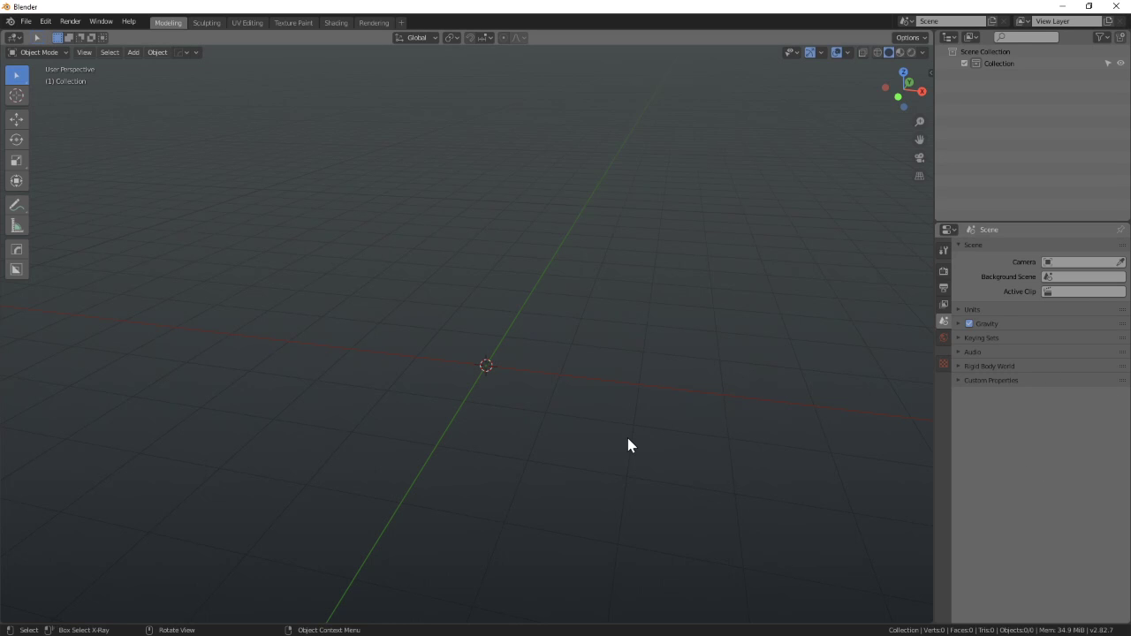
- Add a cube mesh to the empty scene
middle_drag(513, 245, 527, 293)
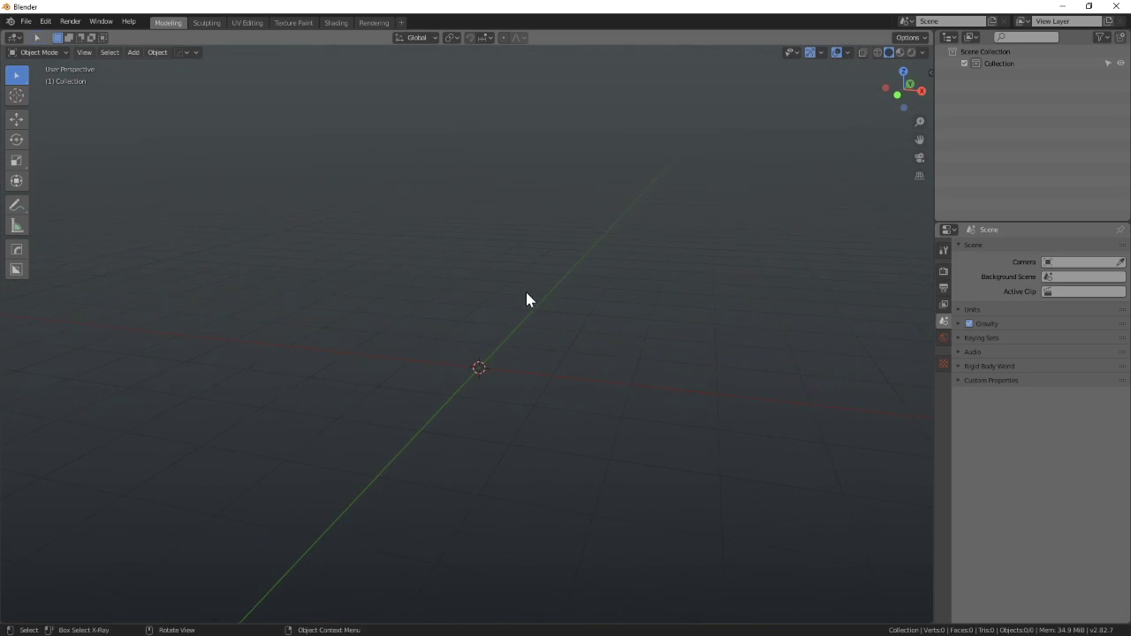
click(163, 52)
click(132, 53)
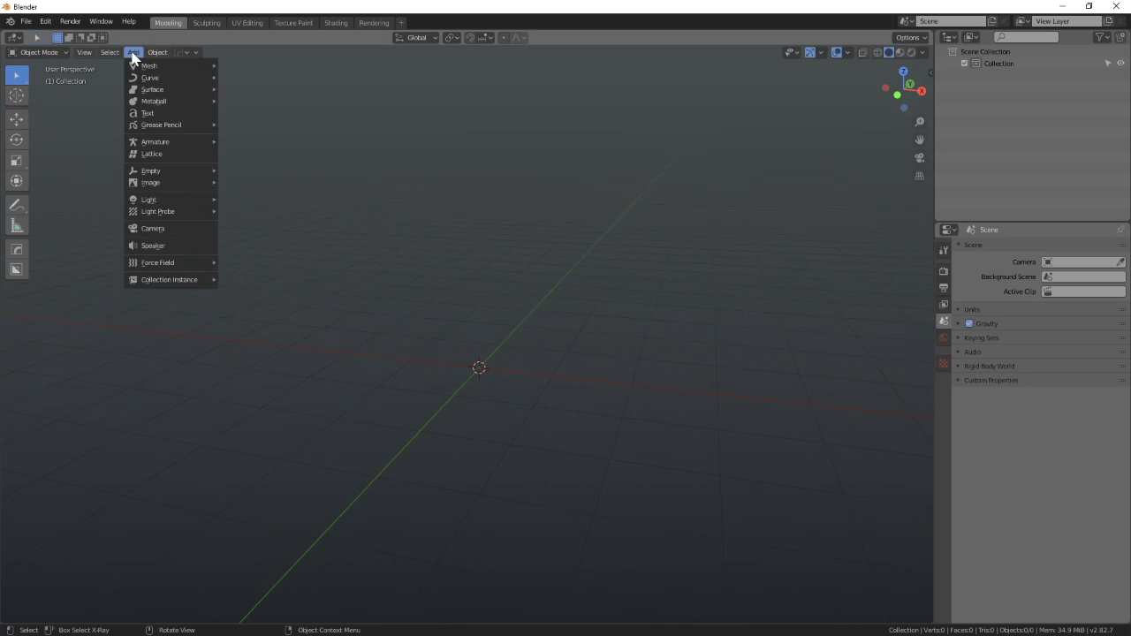
mouse_move(137, 67)
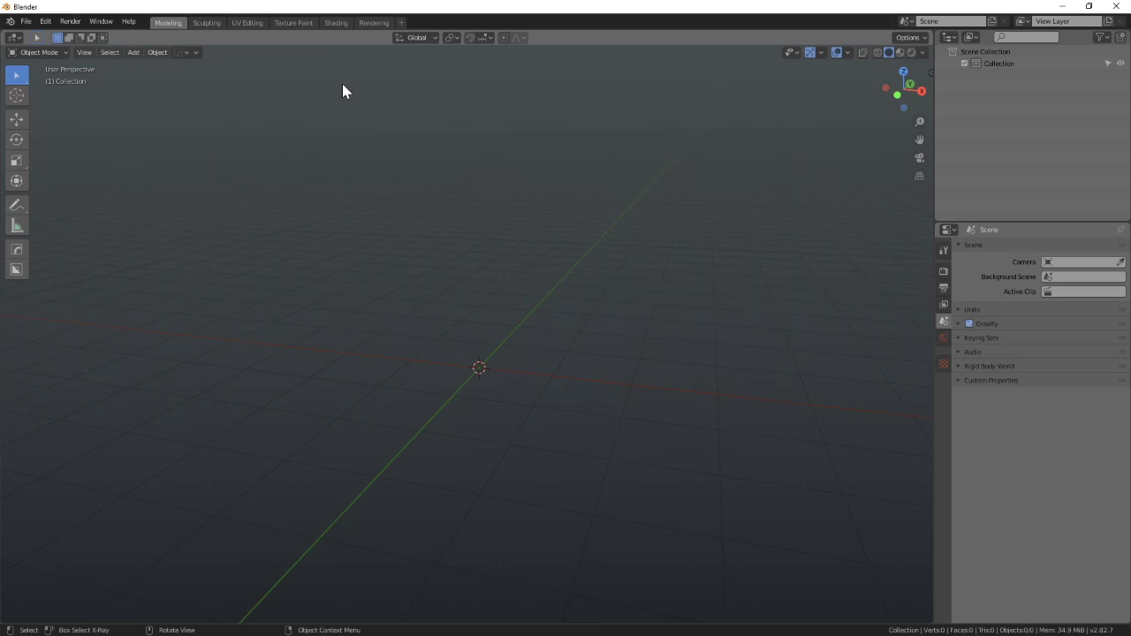
key(shift+a)
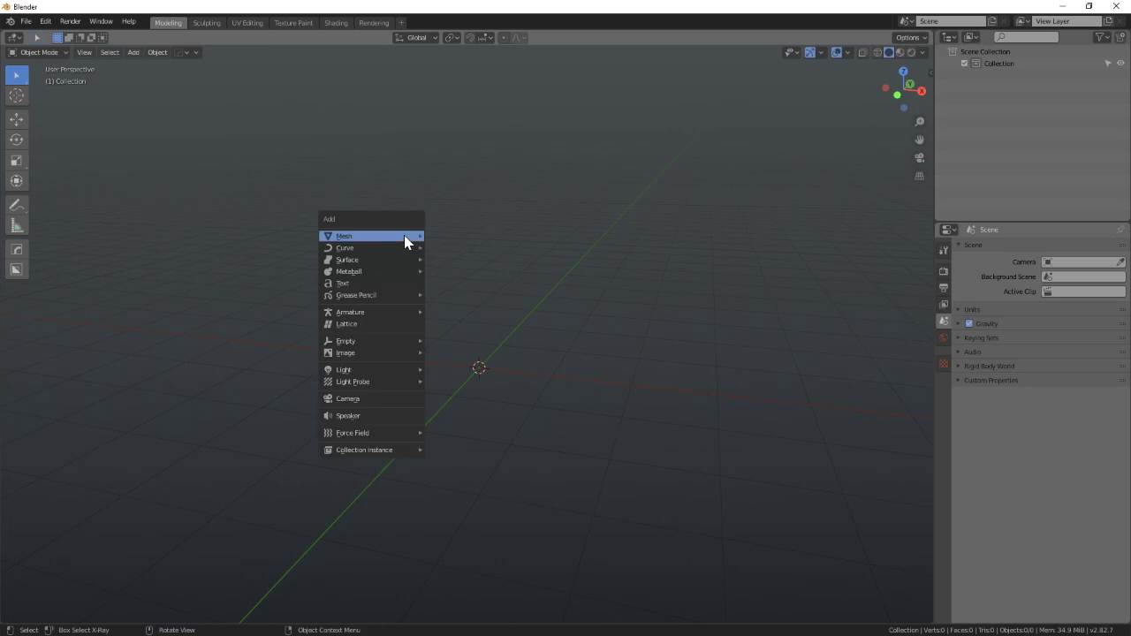
mouse_move(404, 237)
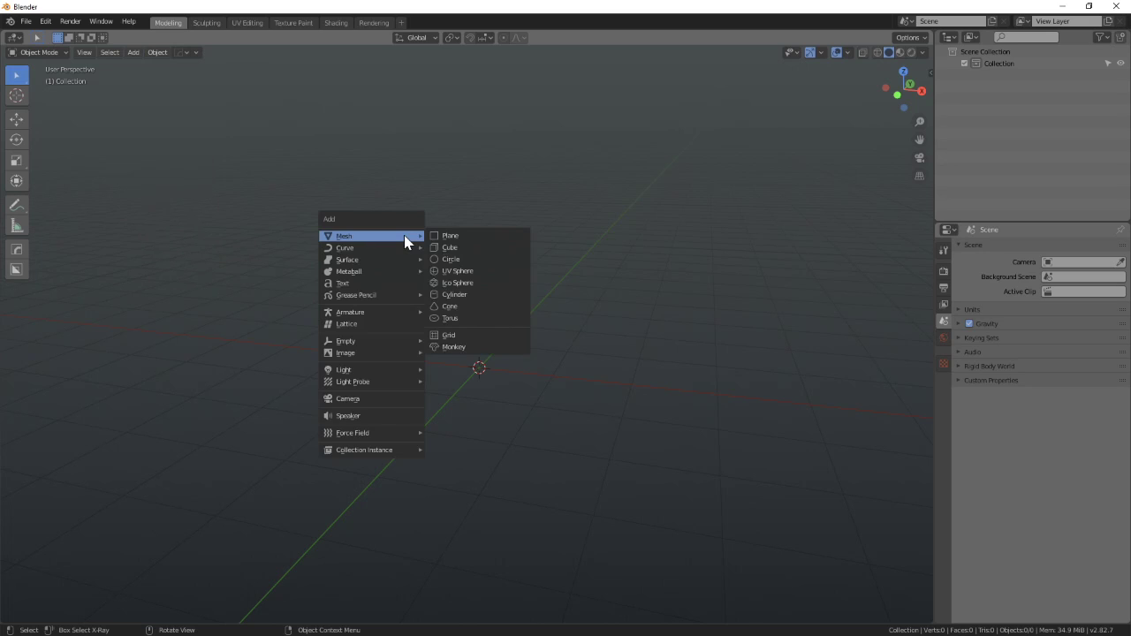
click(461, 255)
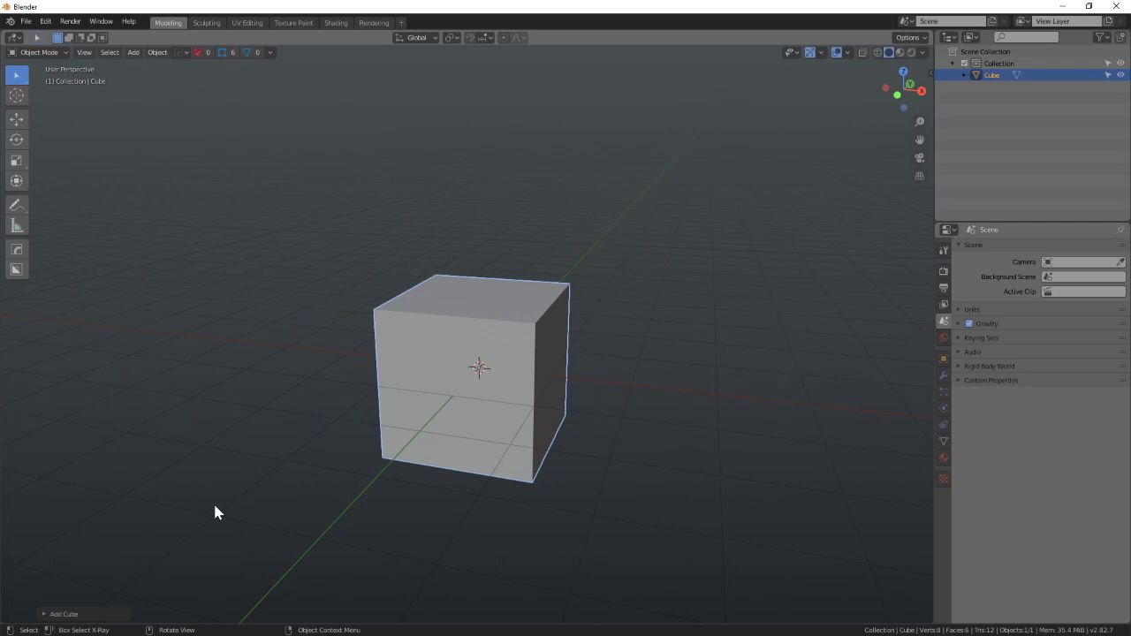
- Expand the new cube's creation settings and switch UV generation off and back on
click(57, 615)
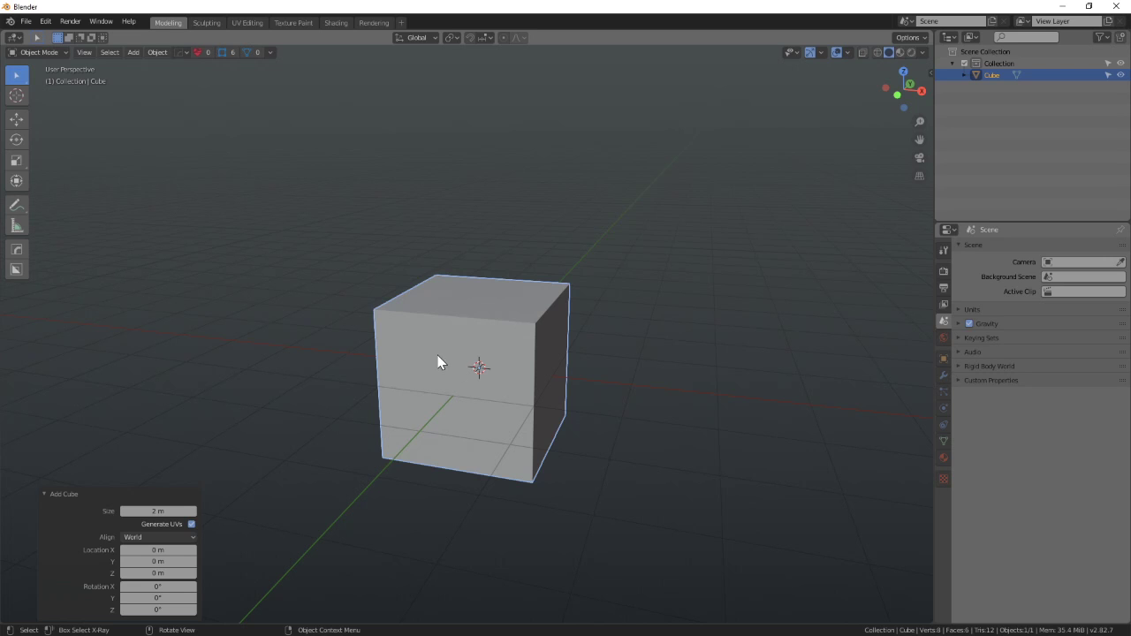
mouse_move(476, 399)
middle_down()
mouse_move(457, 398)
mouse_move(466, 409)
mouse_move(458, 396)
middle_up()
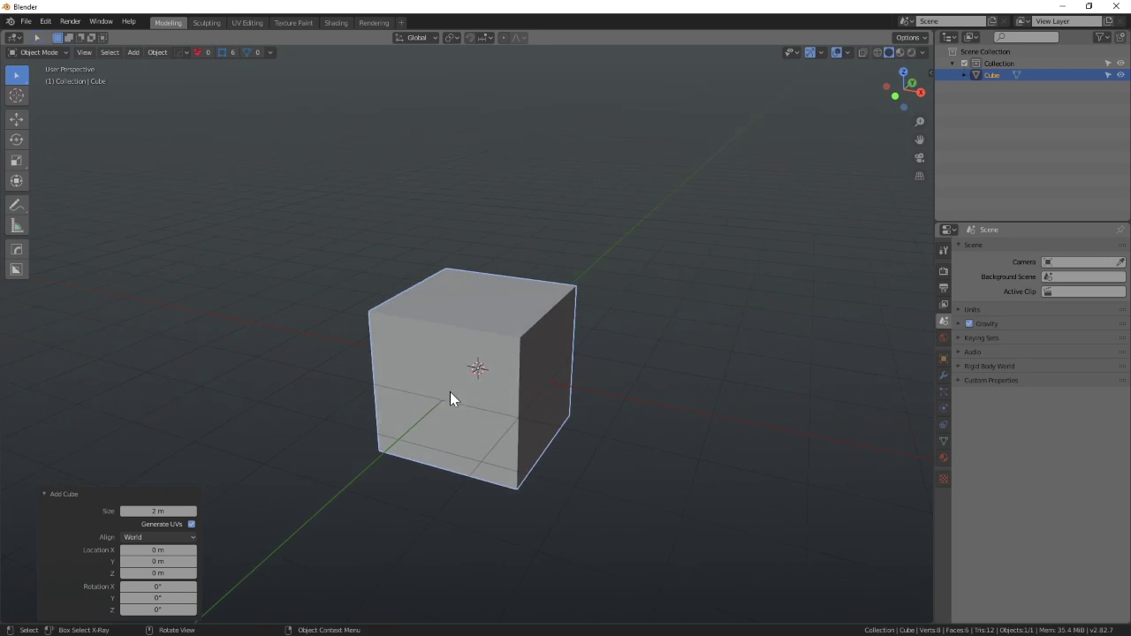
mouse_move(430, 412)
middle_down()
mouse_move(408, 418)
mouse_move(428, 425)
middle_up()
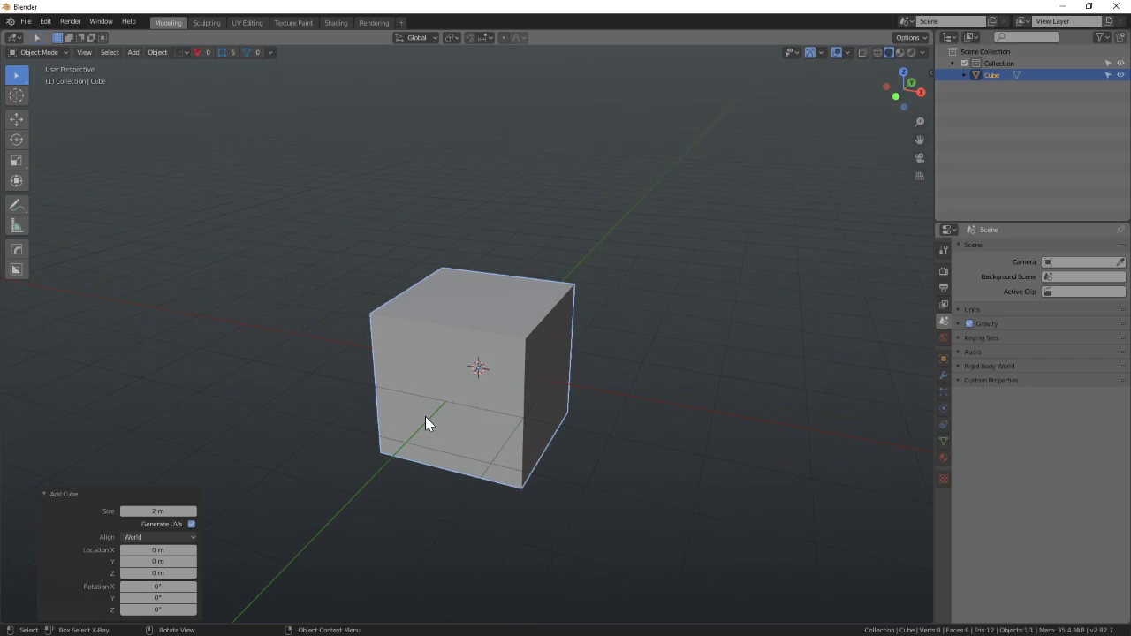
click(191, 525)
click(192, 524)
middle_drag(215, 505, 452, 379)
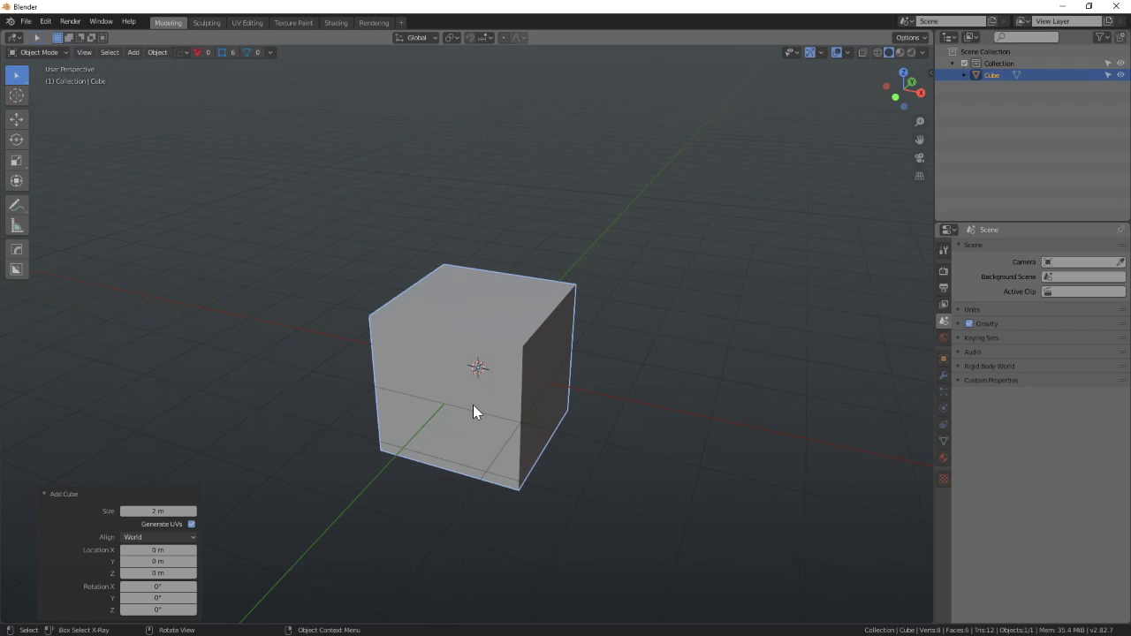
- Delete the cube from the scene
key(x)
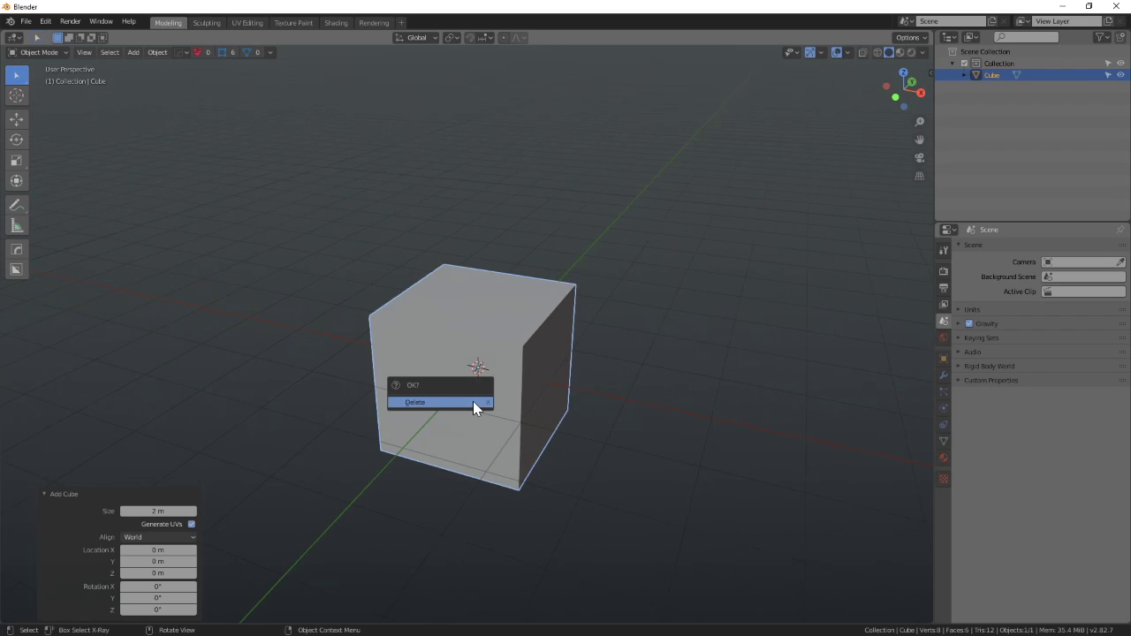
key(Escape)
key(x)
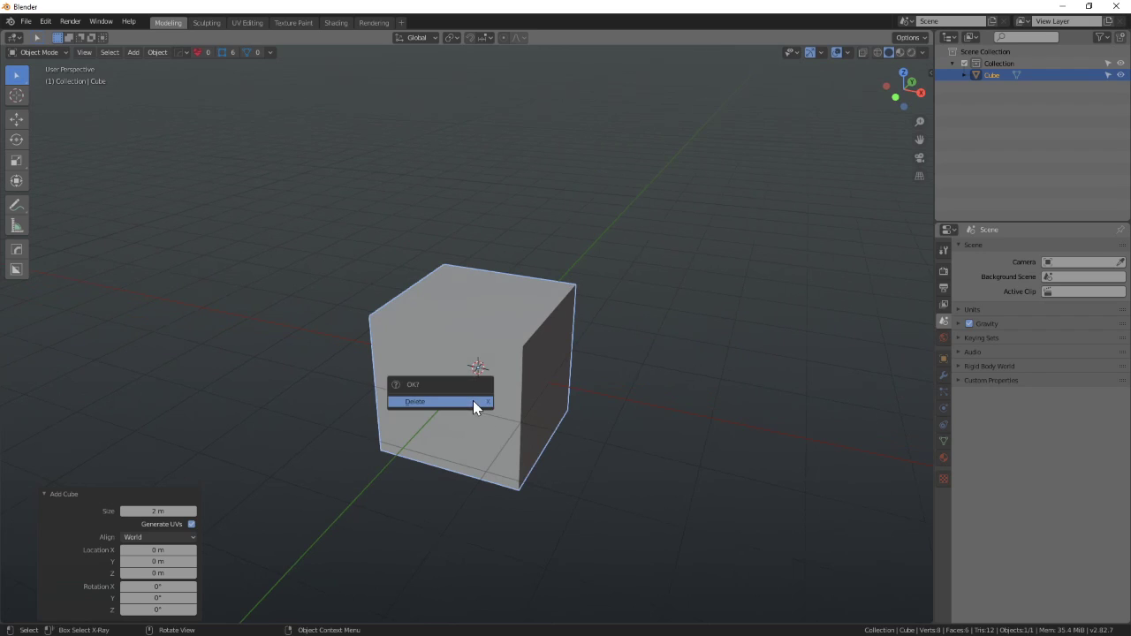
click(473, 402)
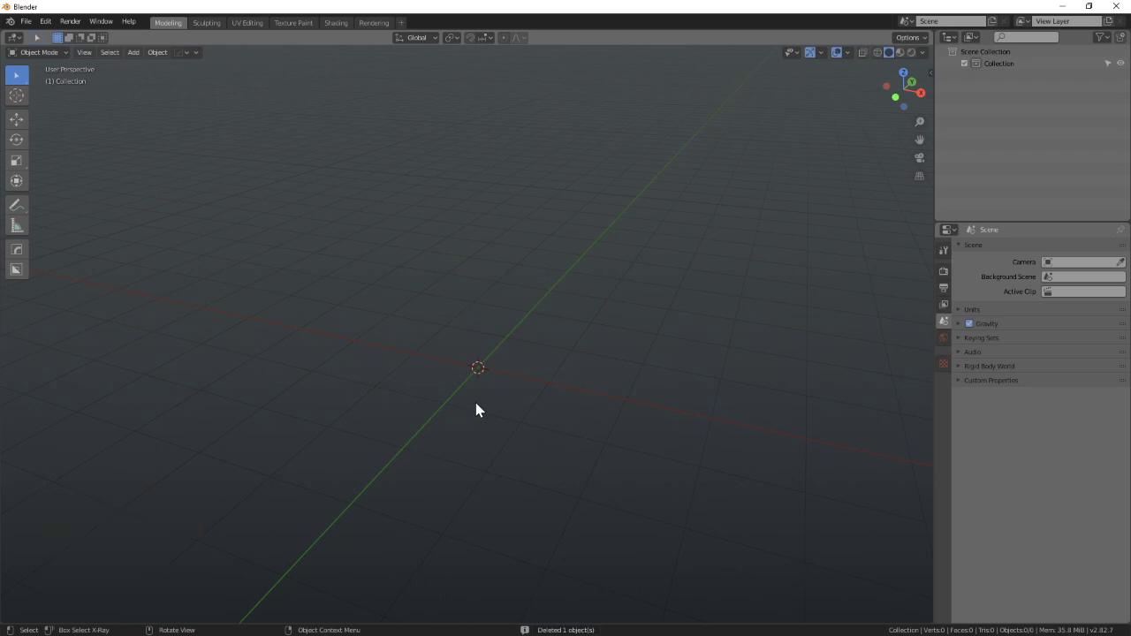
- Add a cylinder mesh to the scene and look at it from the front
shift+middle_drag(462, 385, 474, 360)
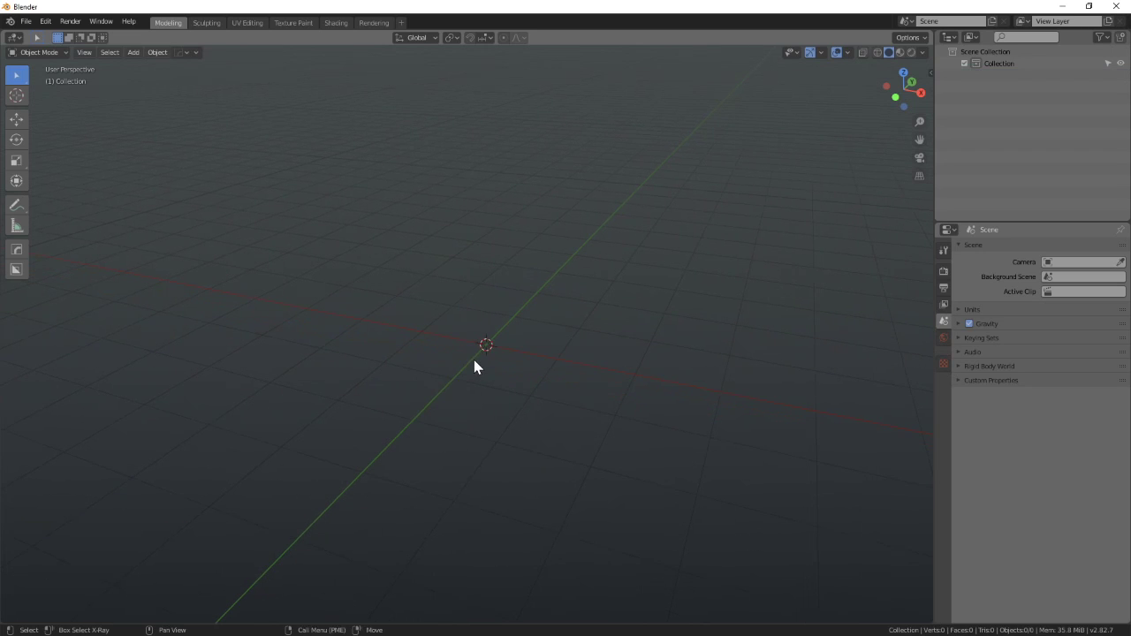
key(shift+a)
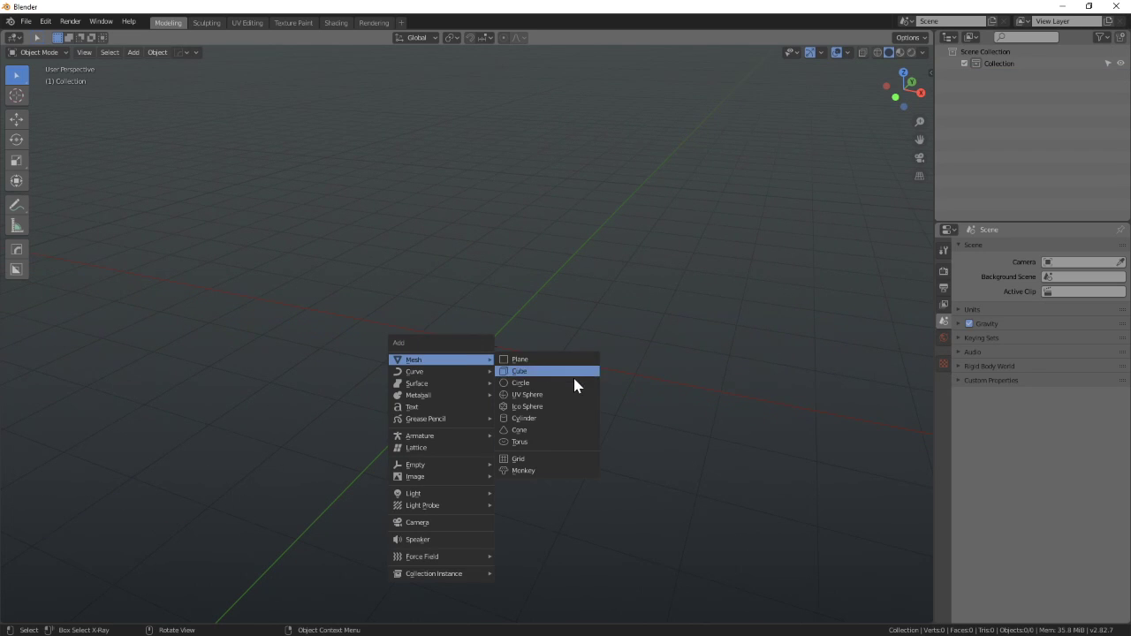
click(560, 417)
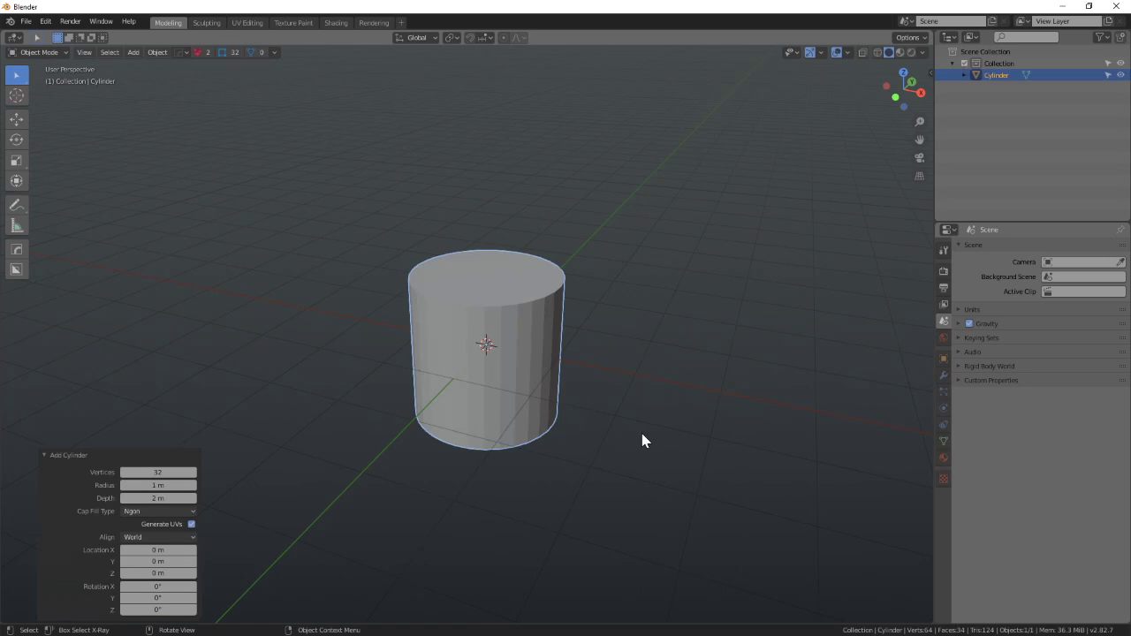
middle_drag(580, 422, 584, 394)
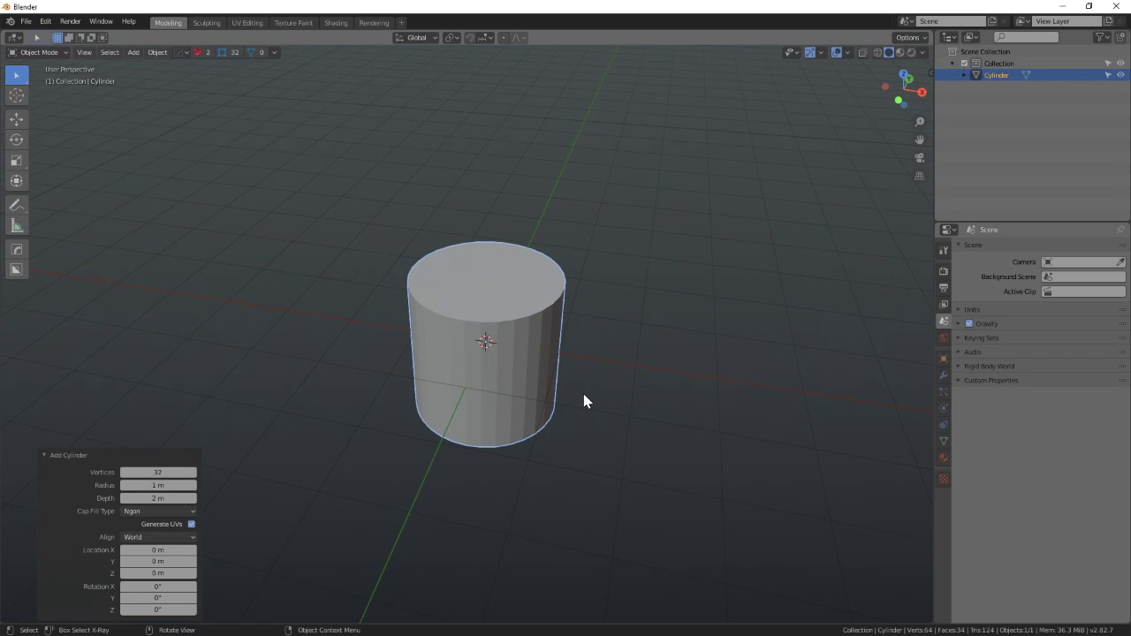
key(grave)
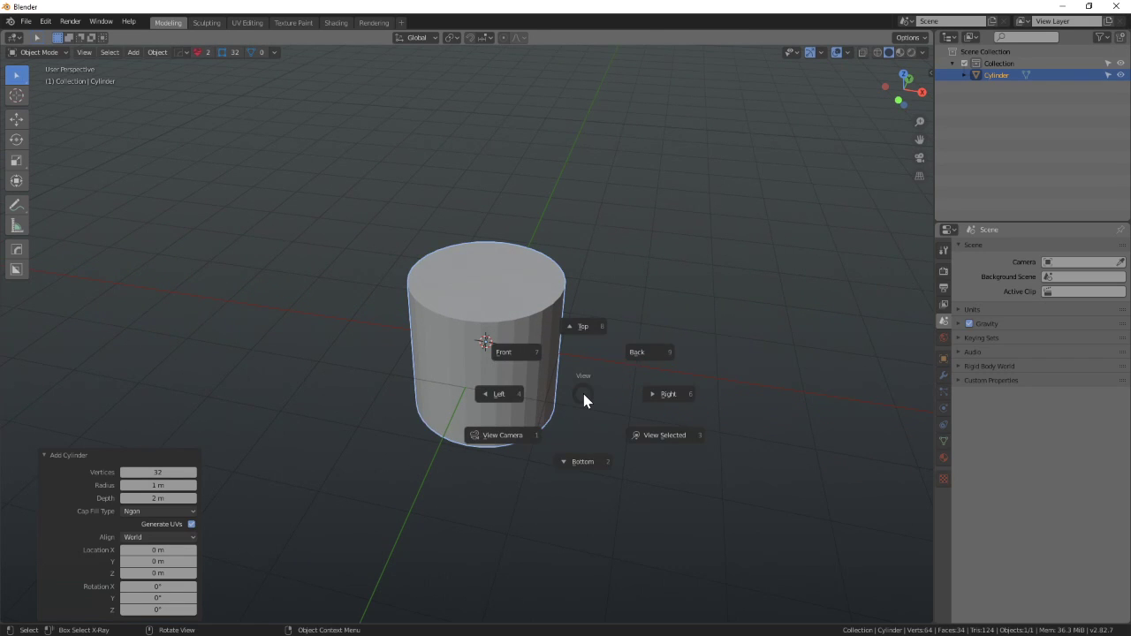
click(549, 340)
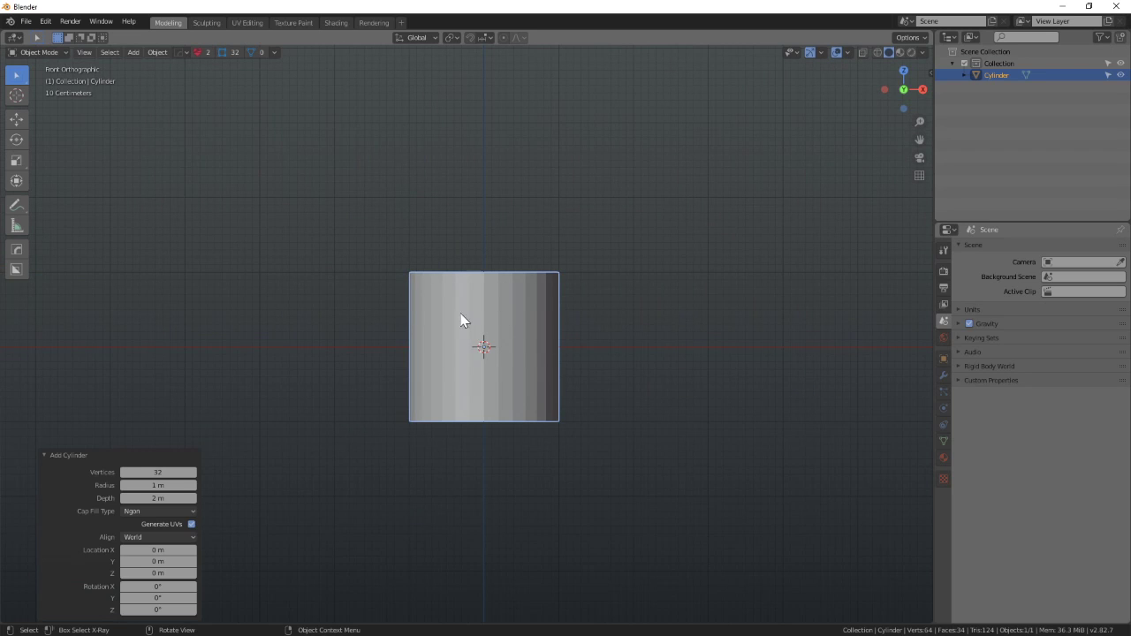
- Try vertex counts of 16 and 64 for the new cylinder
click(158, 472)
text(16)
key(Return)
middle_drag(327, 434, 492, 345)
click(157, 472)
text(64)
key(Return)
- Set the cylinder's vertex count to 36
click(175, 472)
text(36)
key(Return)
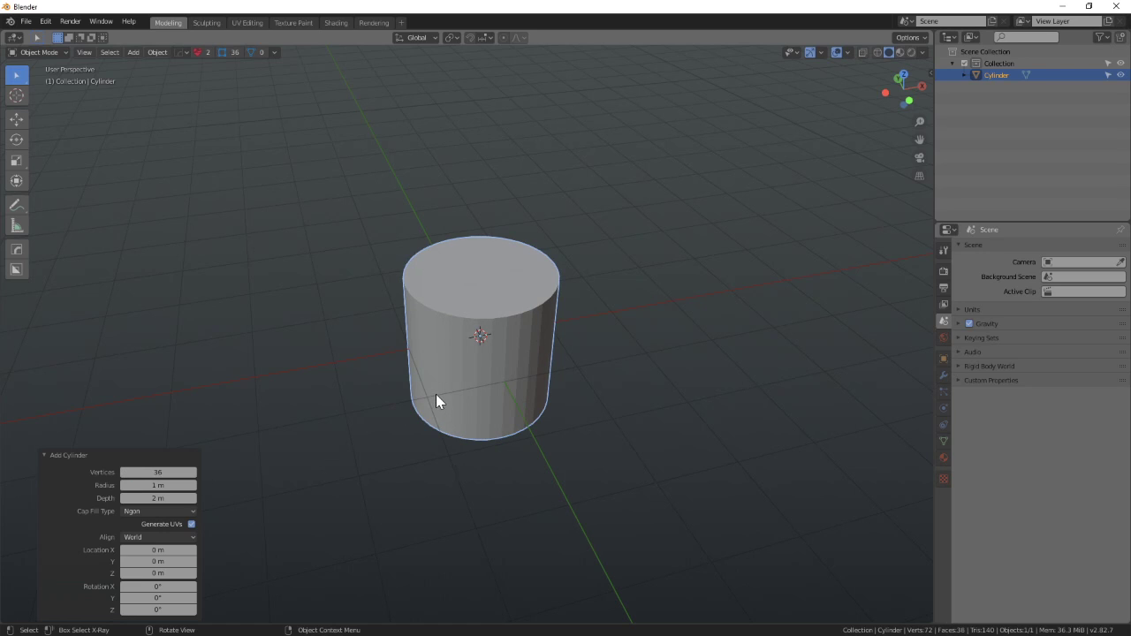
- Align the cylinder to the front view using the View alignment option
key(KP_1)
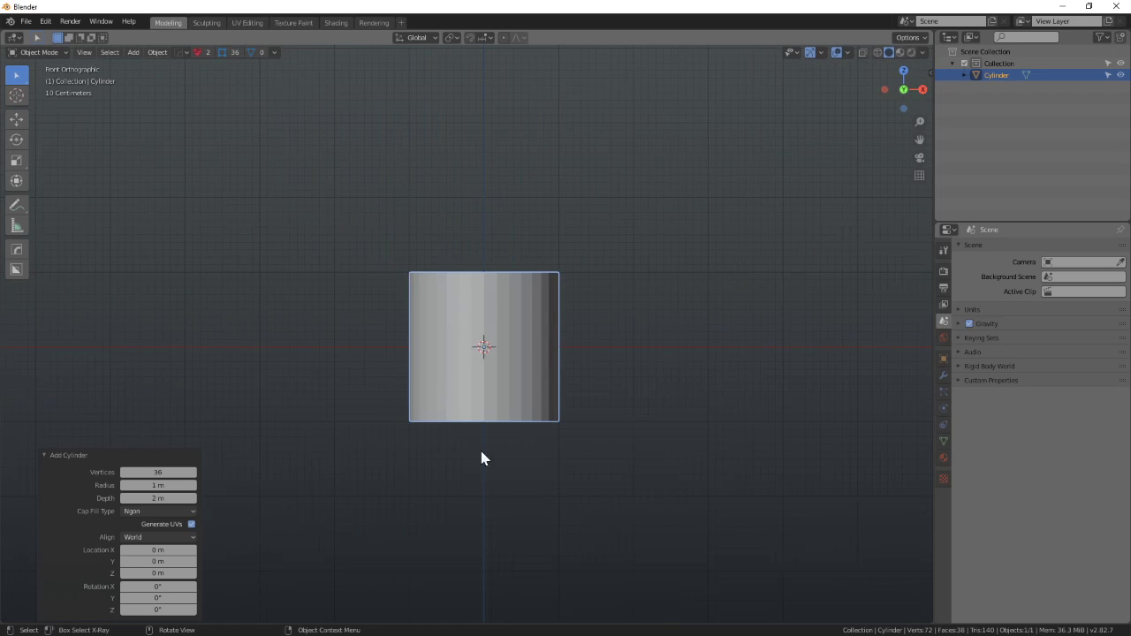
click(150, 539)
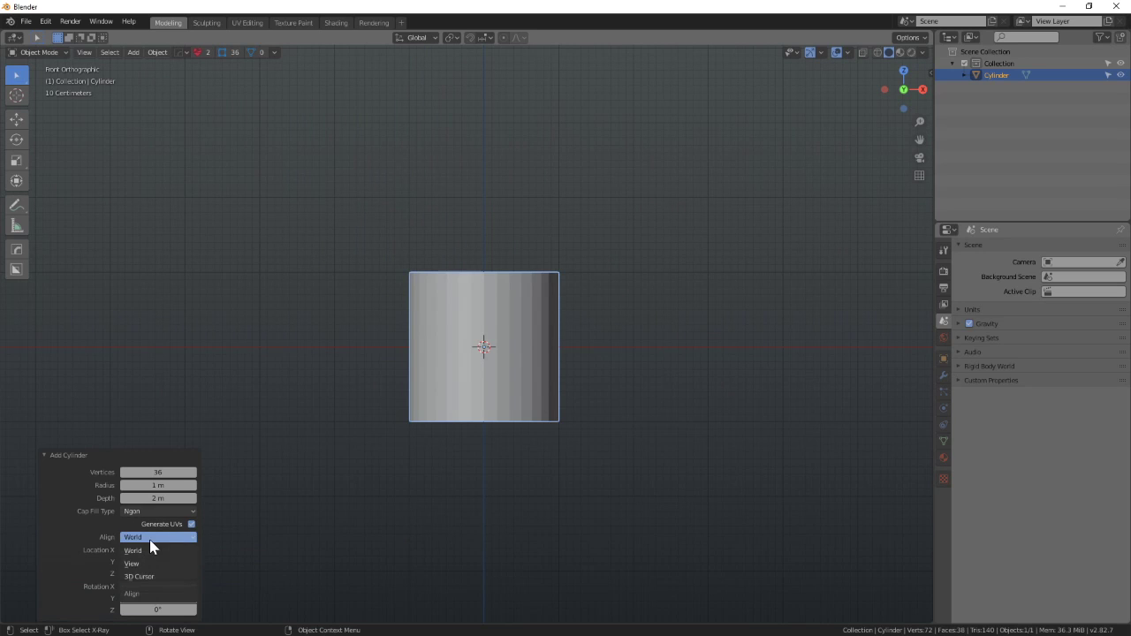
click(149, 564)
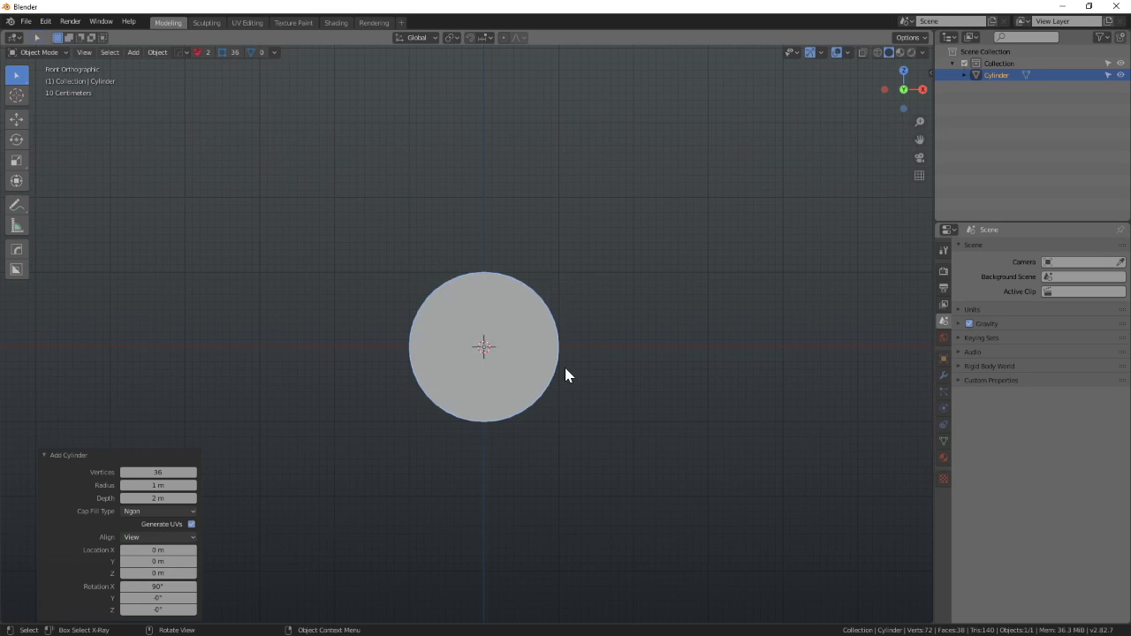
middle_drag(507, 382, 629, 325)
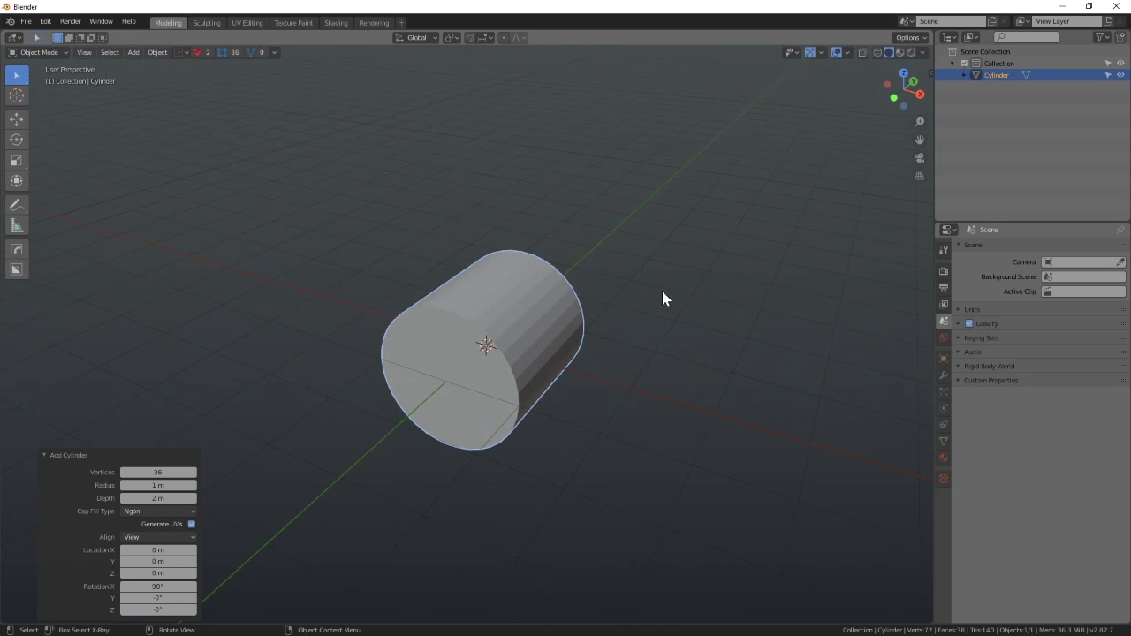
- Realign the cylinder to the current angled perspective view and inspect its tilt
click(157, 536)
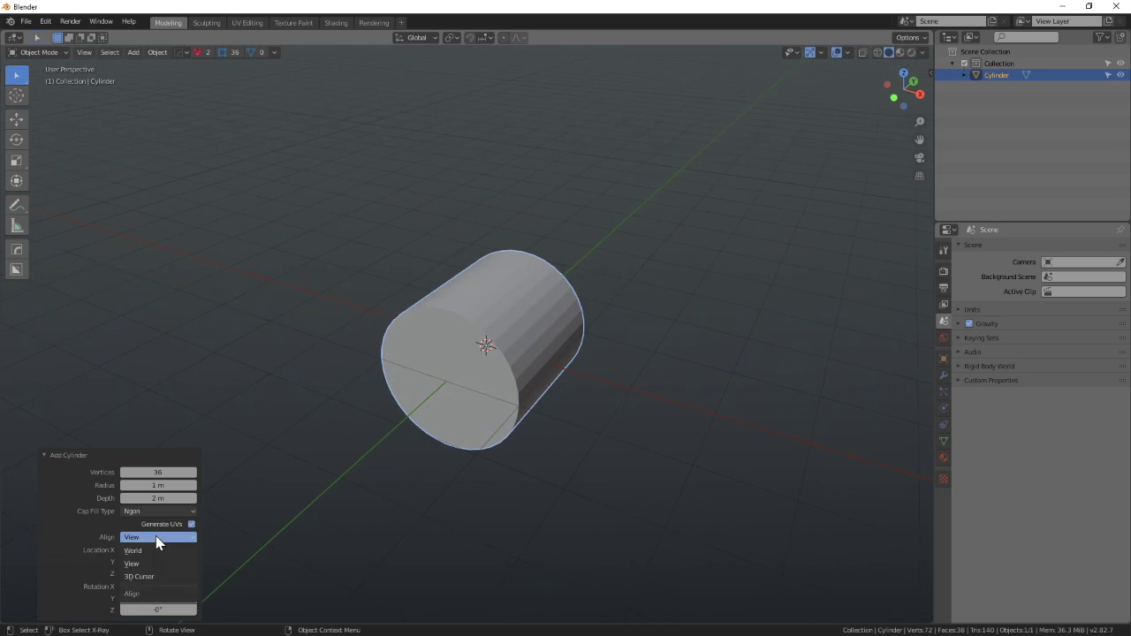
click(157, 563)
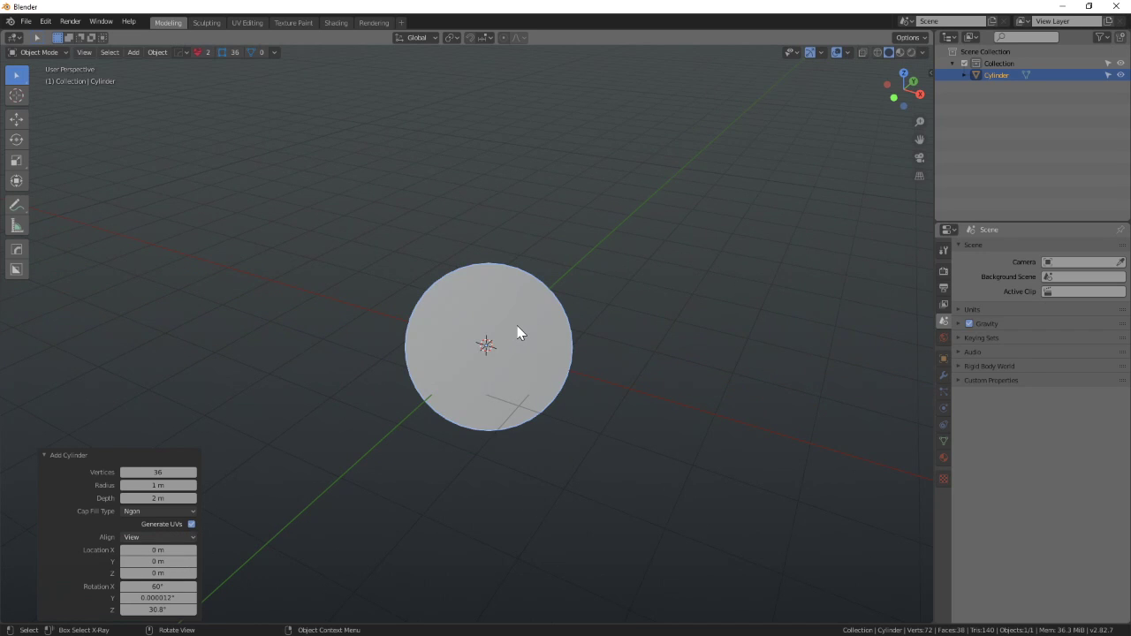
middle_drag(499, 391, 569, 376)
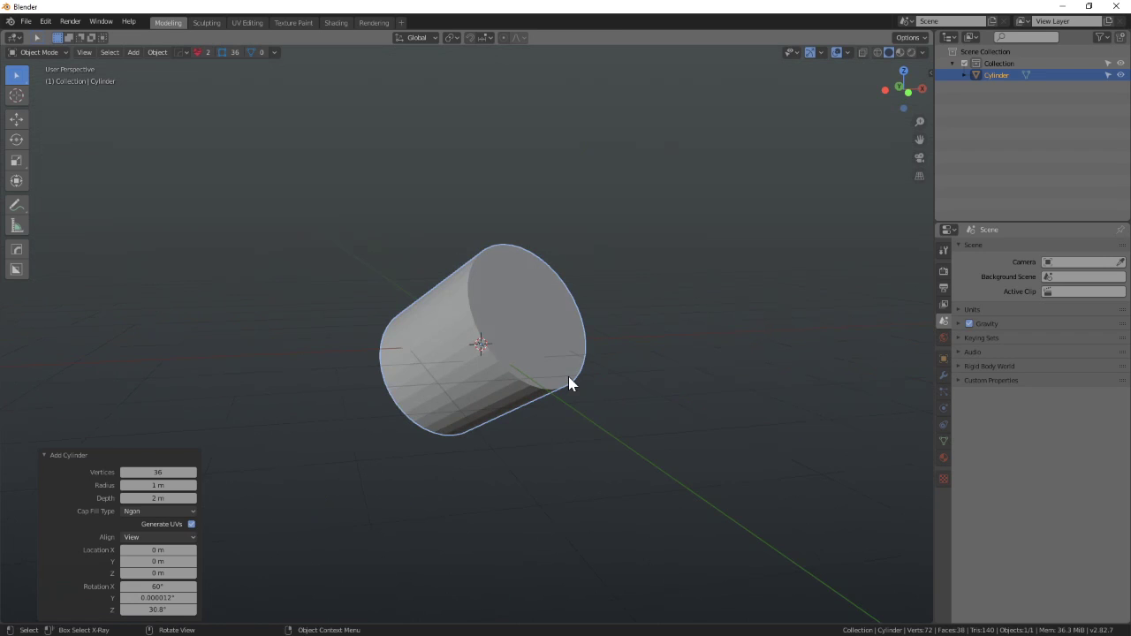
middle_drag(589, 391, 535, 400)
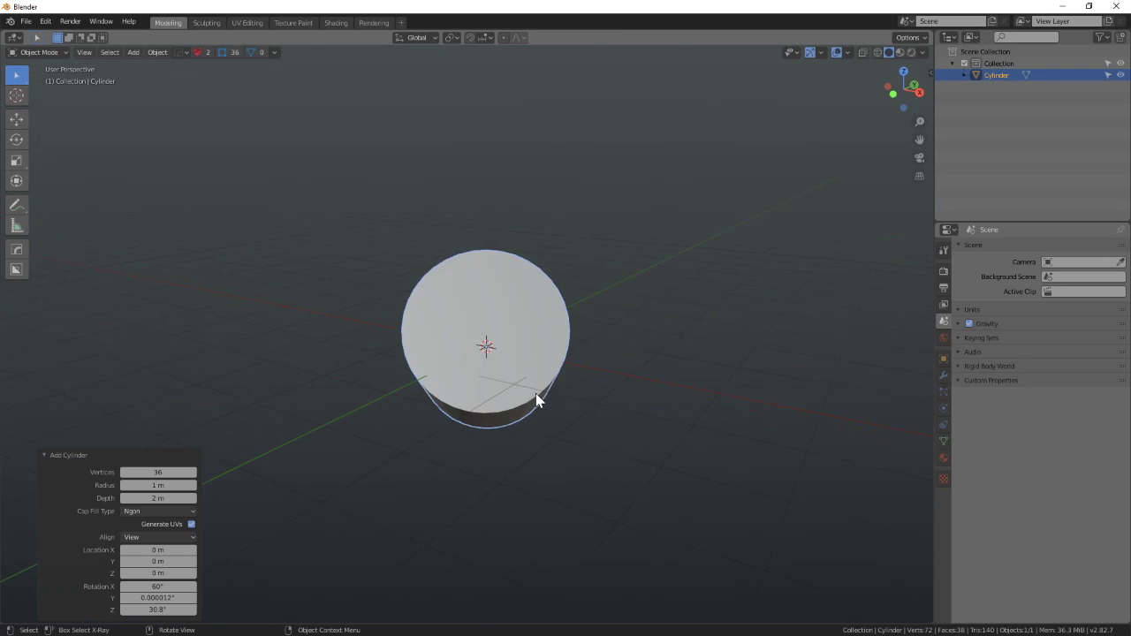
- Realign the cylinder to the top view with the View alignment option so that it stands upright
key(KP_7)
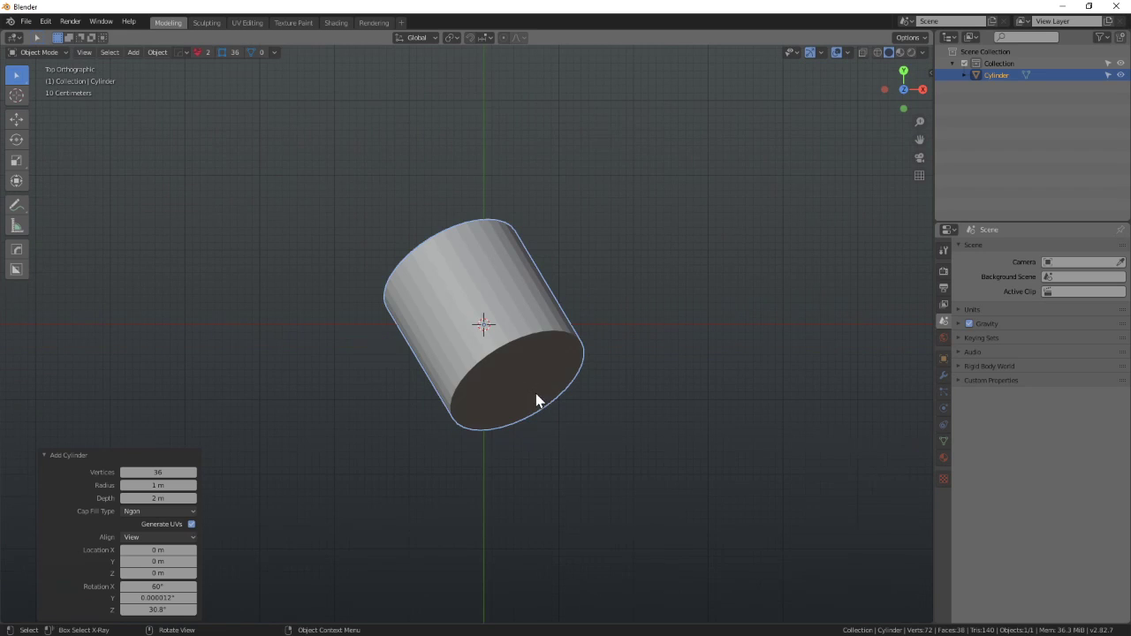
click(151, 511)
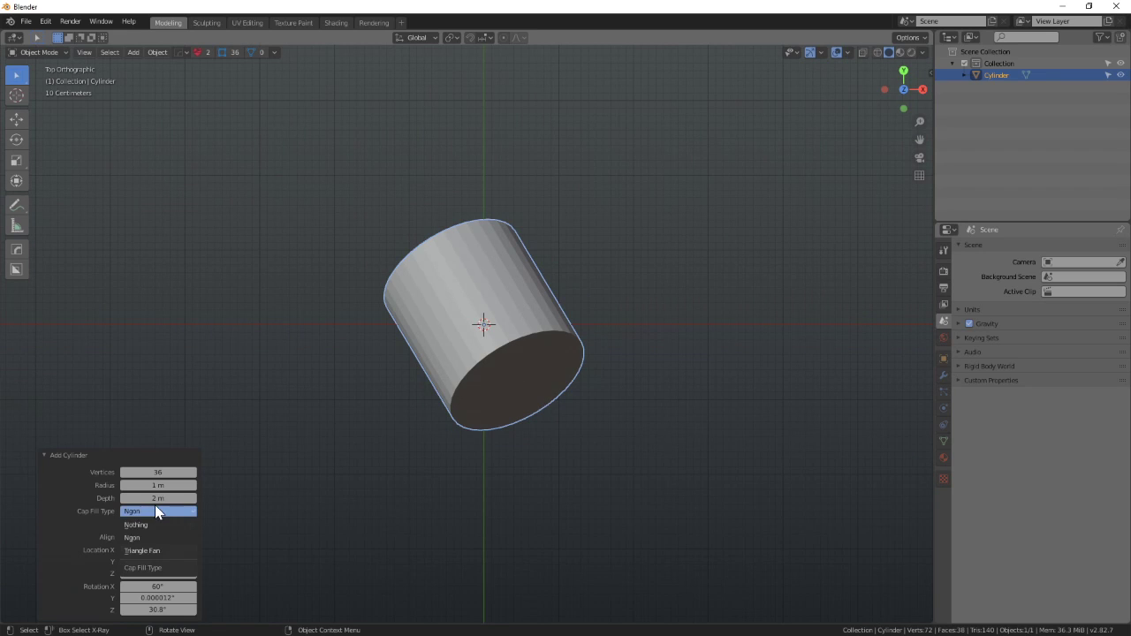
click(155, 511)
click(148, 536)
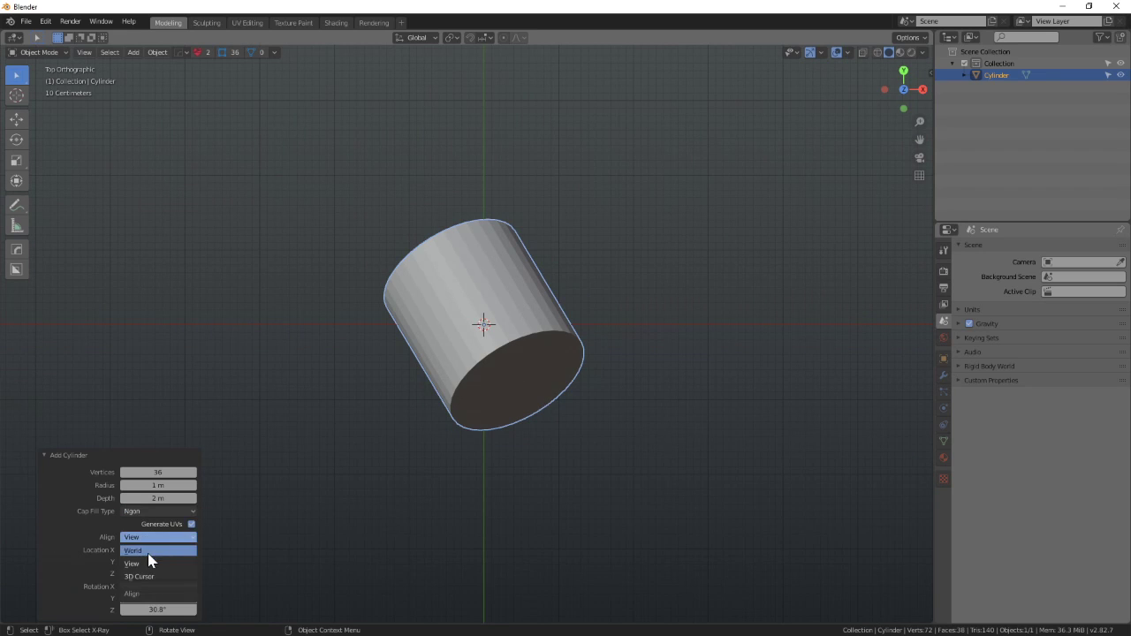
click(150, 563)
middle_drag(519, 461, 530, 387)
middle_drag(382, 393, 449, 366)
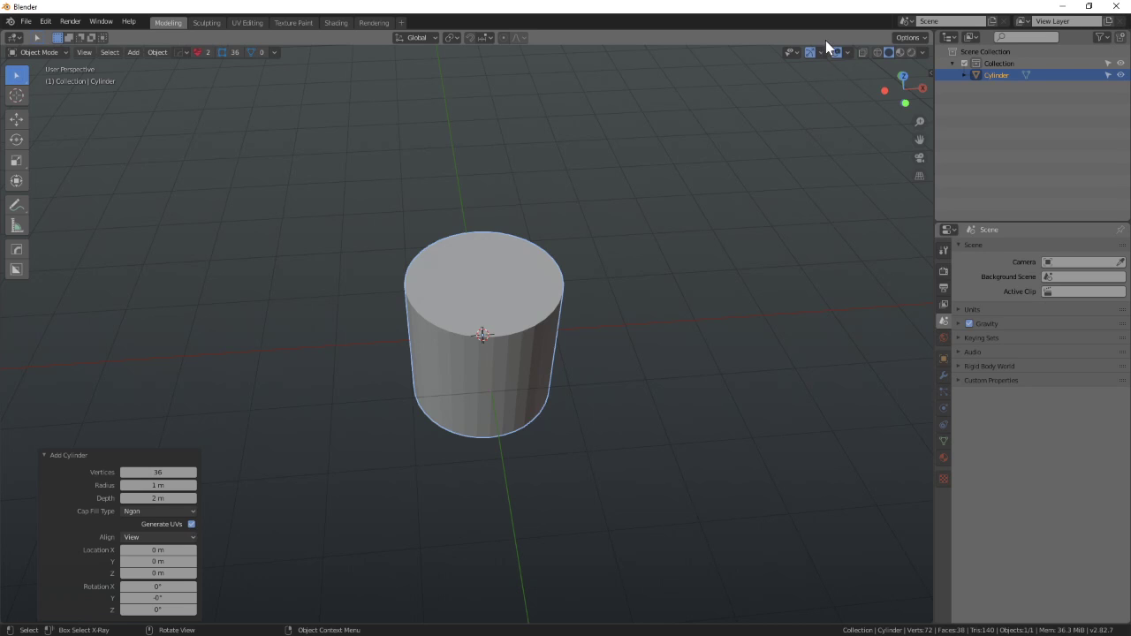
- Turn on the wireframe overlay for geometry and inspect the cylinder's edges and top cap up close
click(847, 52)
click(846, 50)
click(851, 53)
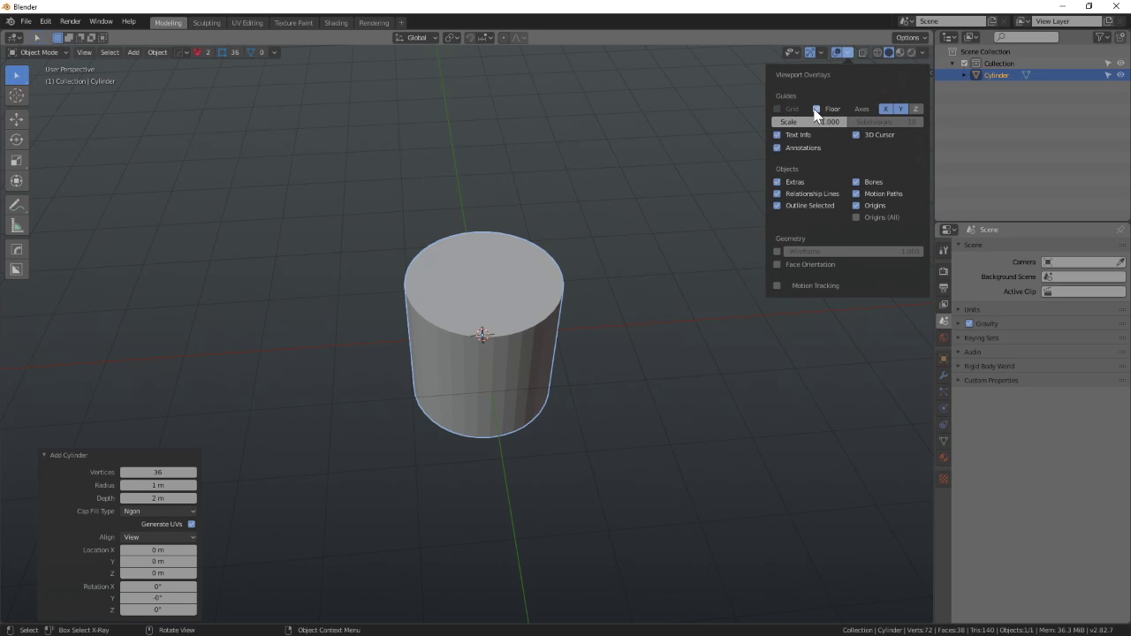
click(778, 108)
click(781, 251)
middle_drag(531, 287, 570, 305)
scroll(557, 288, up, 4)
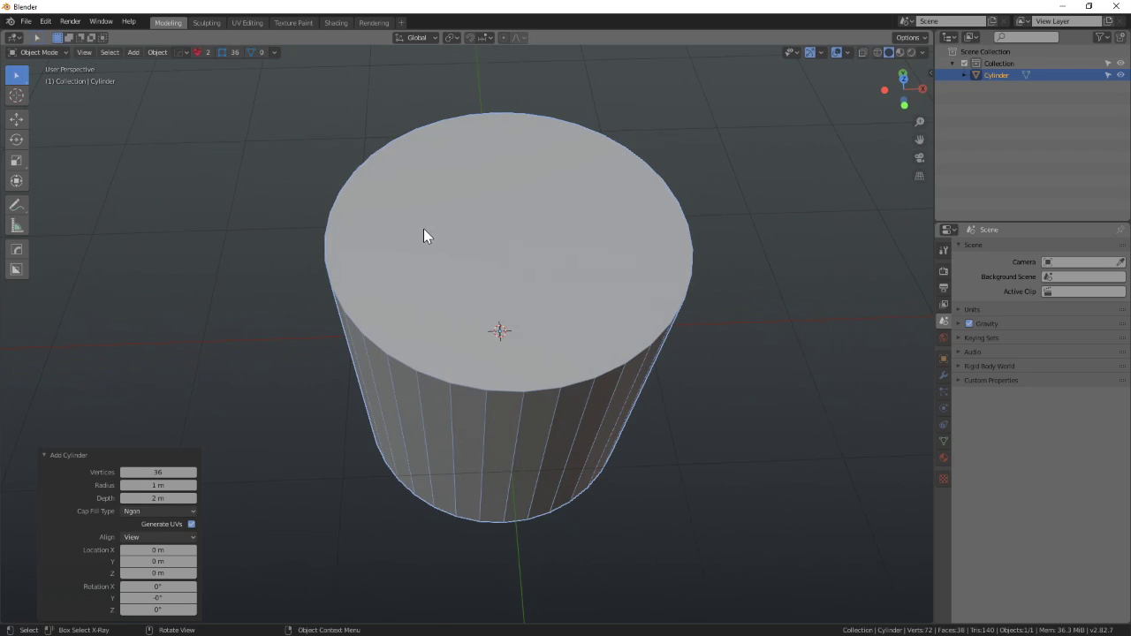
mouse_move(492, 434)
middle_down()
mouse_move(542, 288)
mouse_move(495, 433)
middle_up()
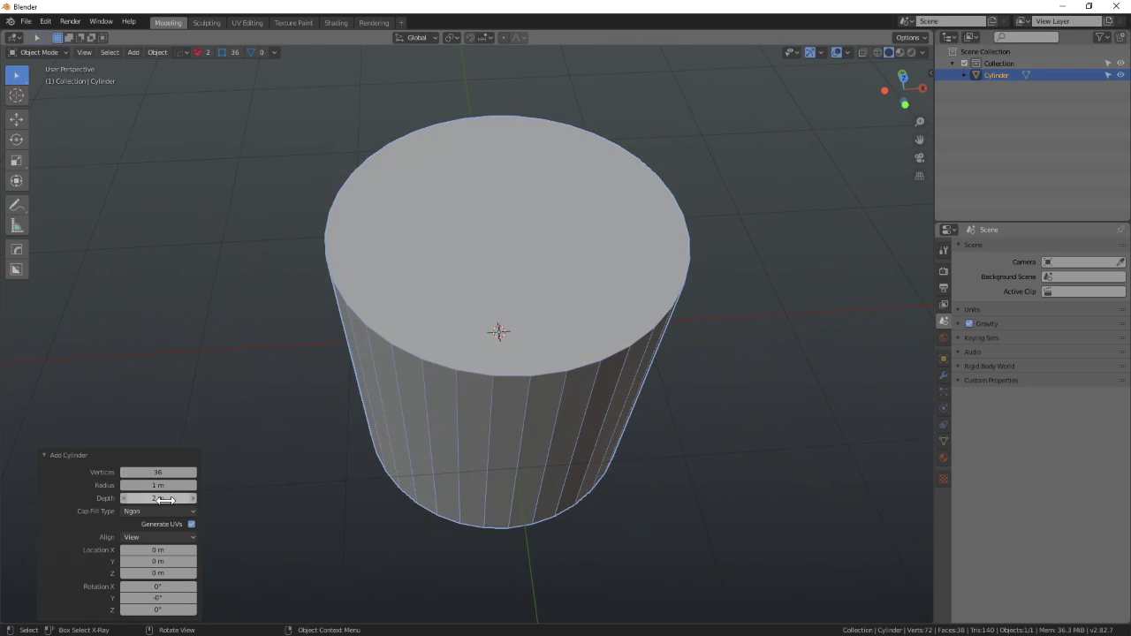
- Set the cylinder's Cap Fill Type to Triangle Fan and inspect the top cap, leaving the cylinder deselected
click(159, 511)
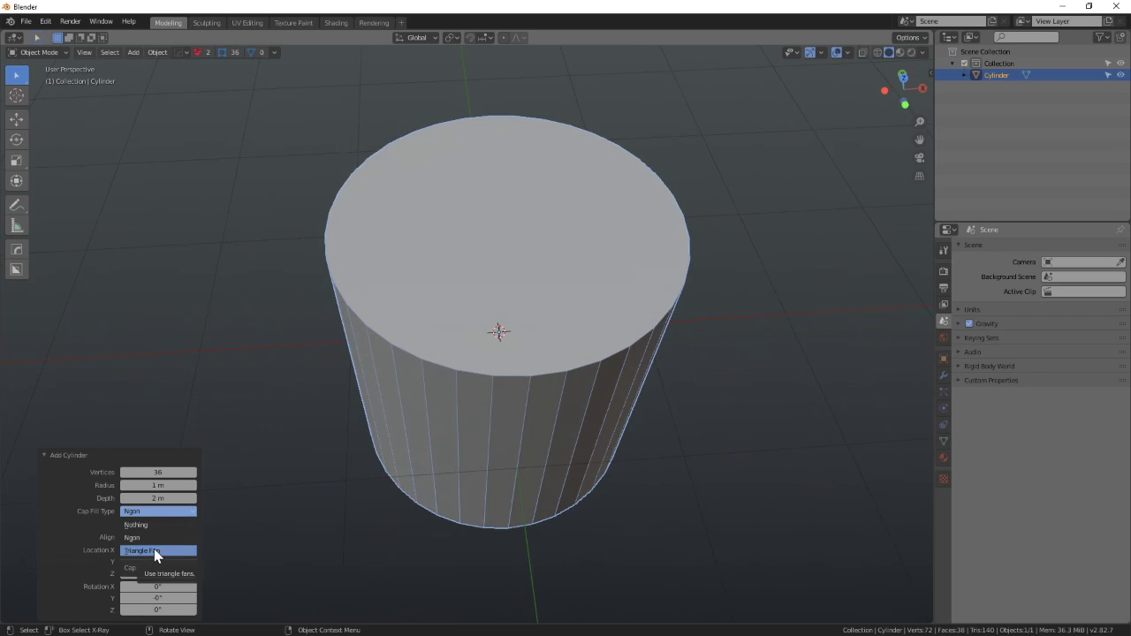
click(153, 550)
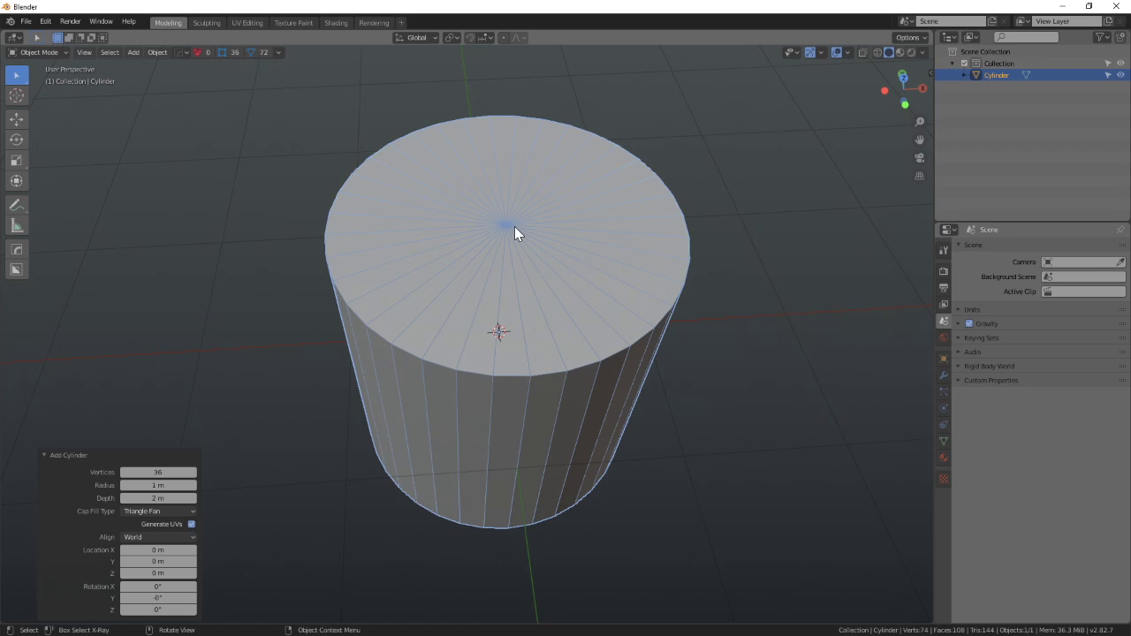
scroll(520, 371, down, 2)
mouse_move(517, 371)
middle_down()
mouse_move(528, 345)
mouse_move(516, 356)
middle_up()
click(928, 422)
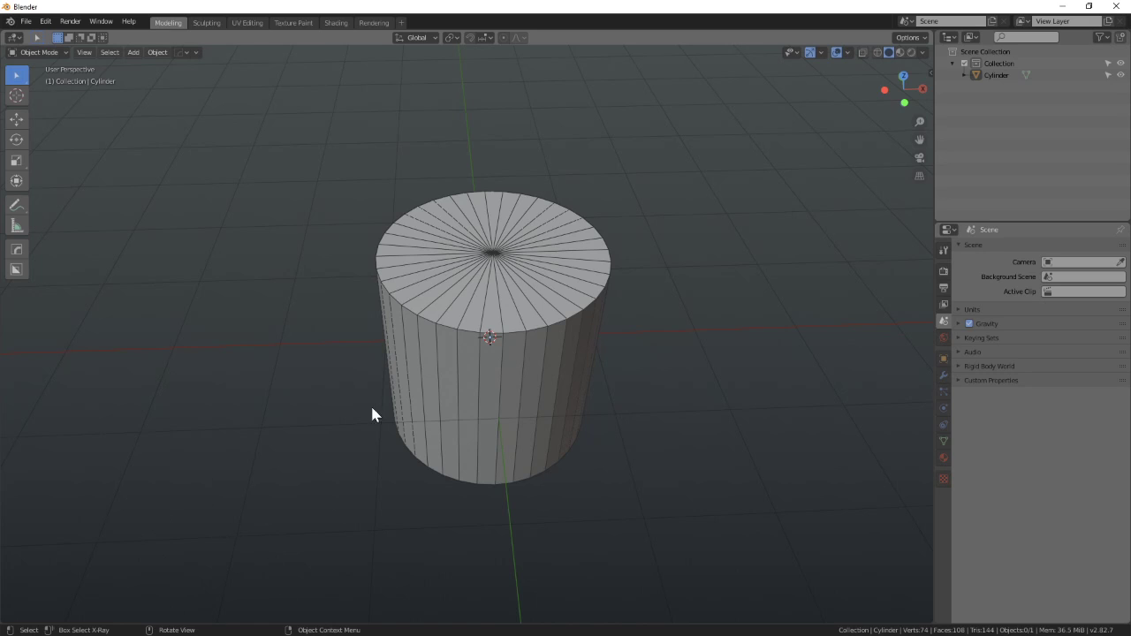
- Delete the cylinder and add a fresh mesh cylinder to check which creation settings are retained
click(445, 407)
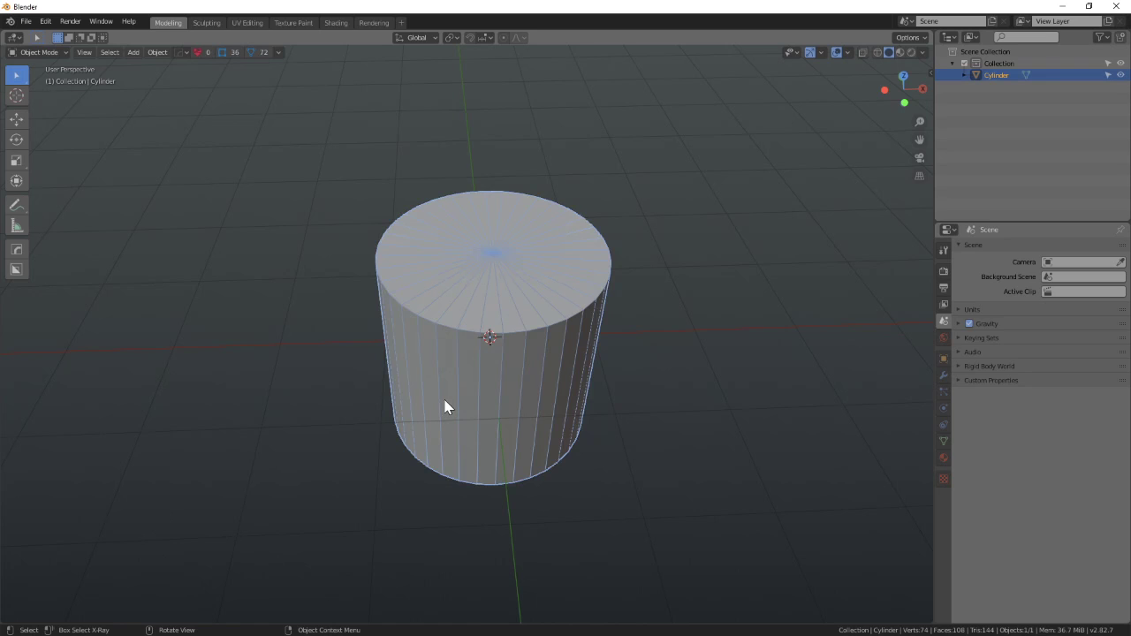
key(x)
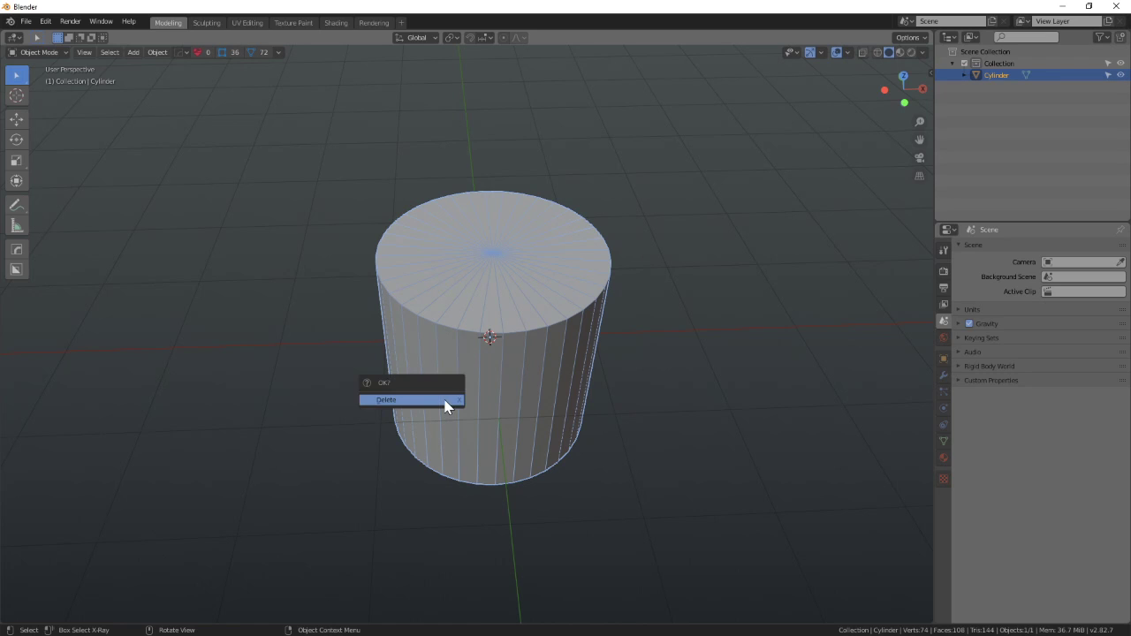
click(444, 404)
key(shift+a)
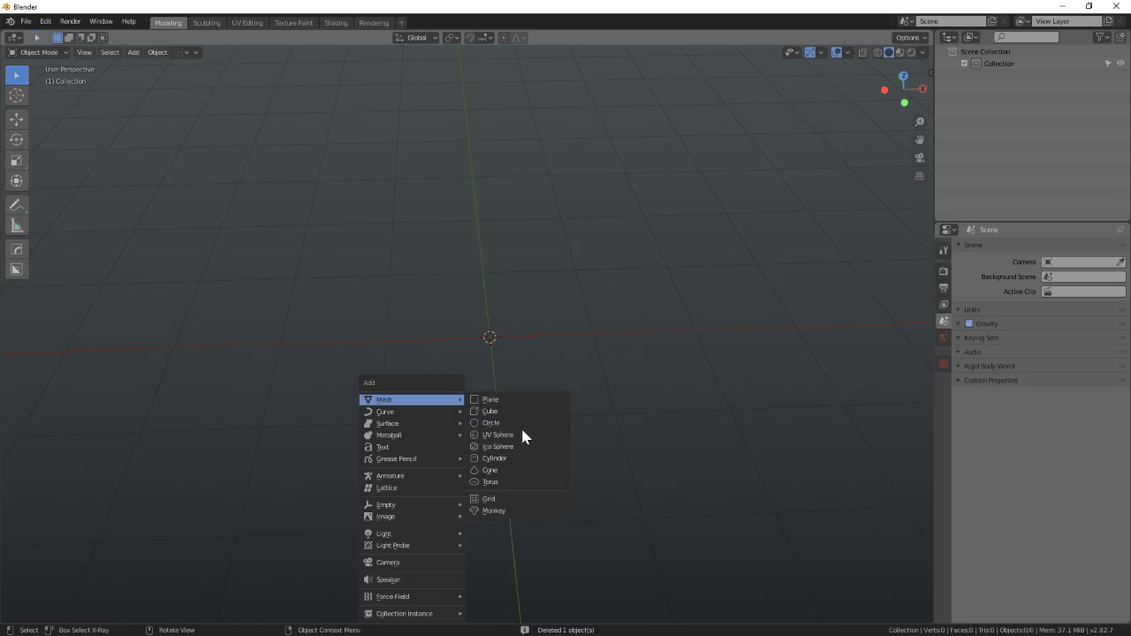
click(518, 458)
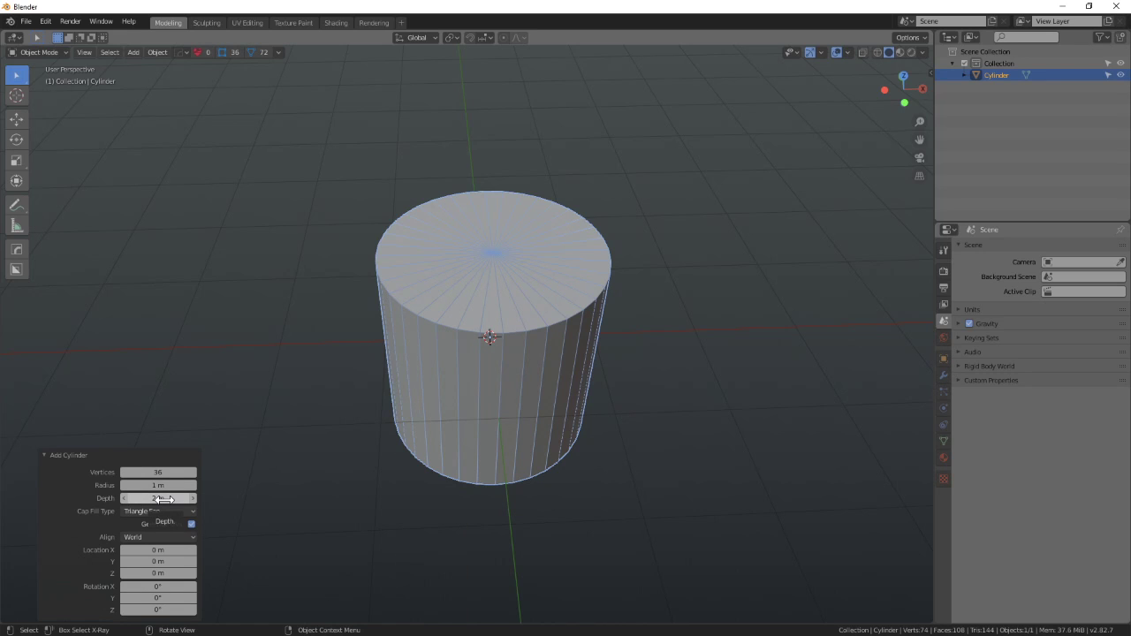
- Delete the new cylinder and add a mesh cone at the world origin
mouse_move(591, 452)
middle_down()
mouse_move(598, 435)
mouse_move(592, 453)
middle_up()
key(x)
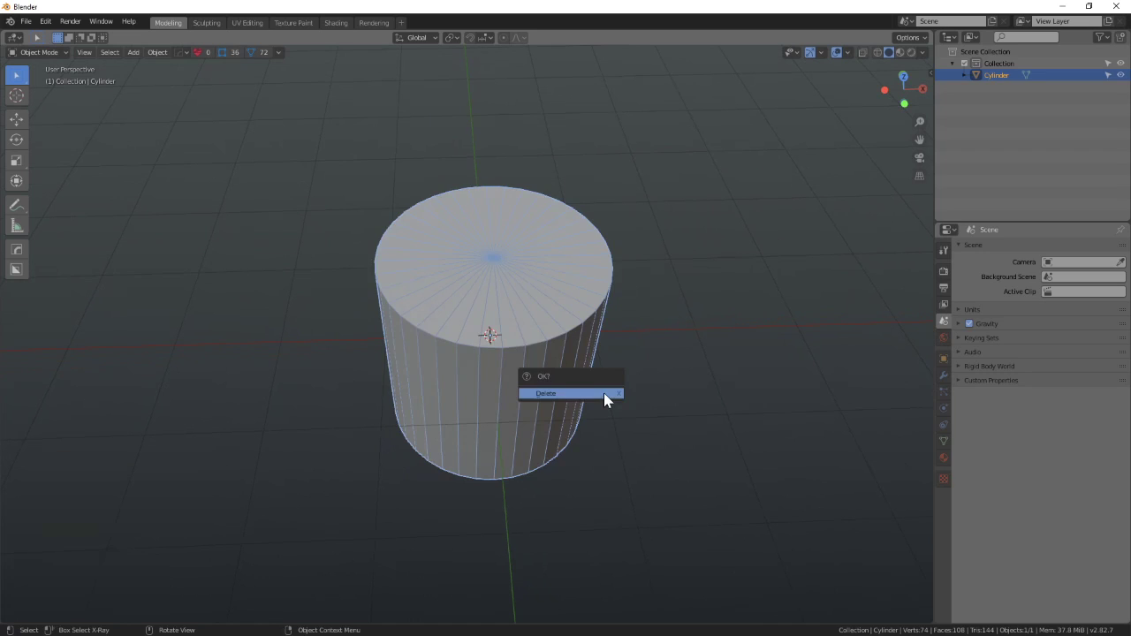
click(603, 393)
middle_drag(499, 410, 492, 317)
key(shift+a)
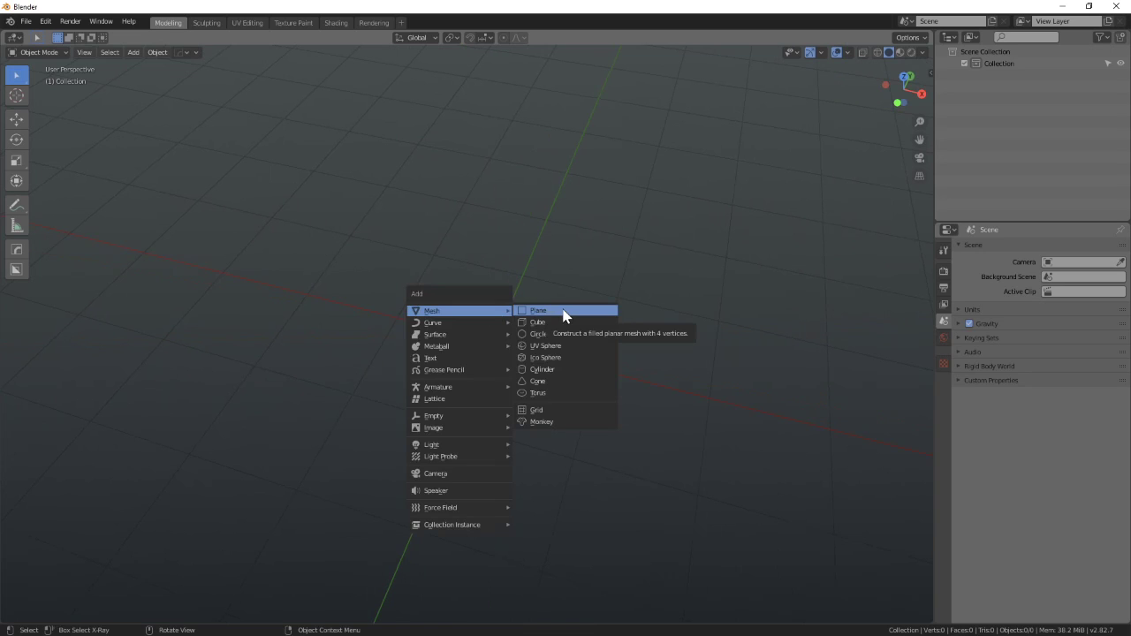
click(550, 382)
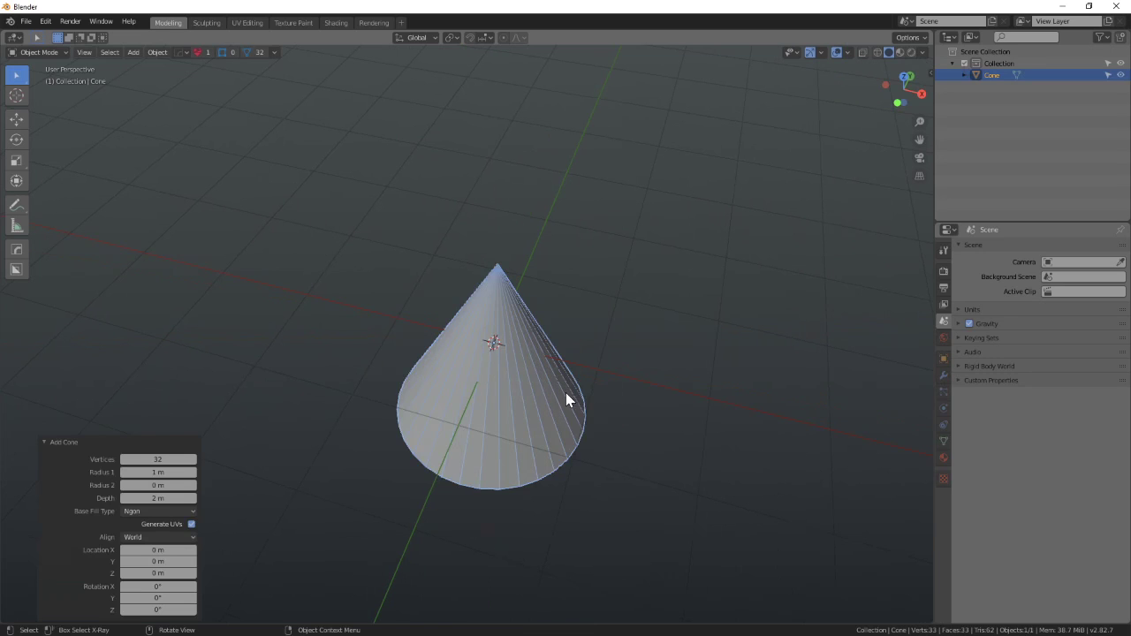
- Set the cone's vertex count to 24
middle_drag(553, 367, 560, 323)
click(159, 461)
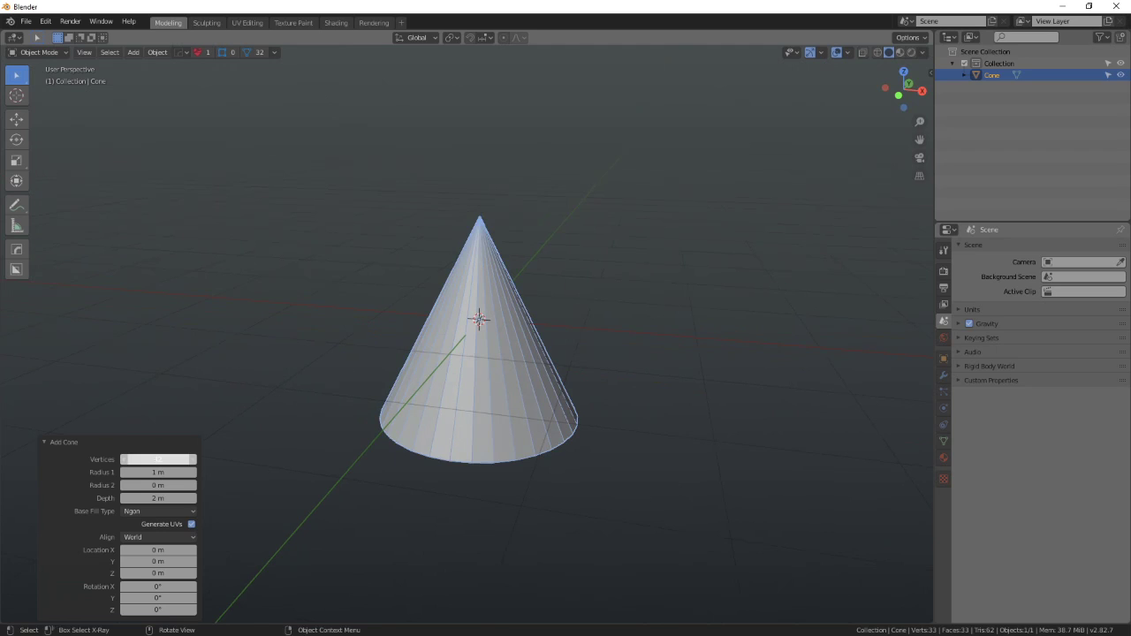
text(24)
key(Return)
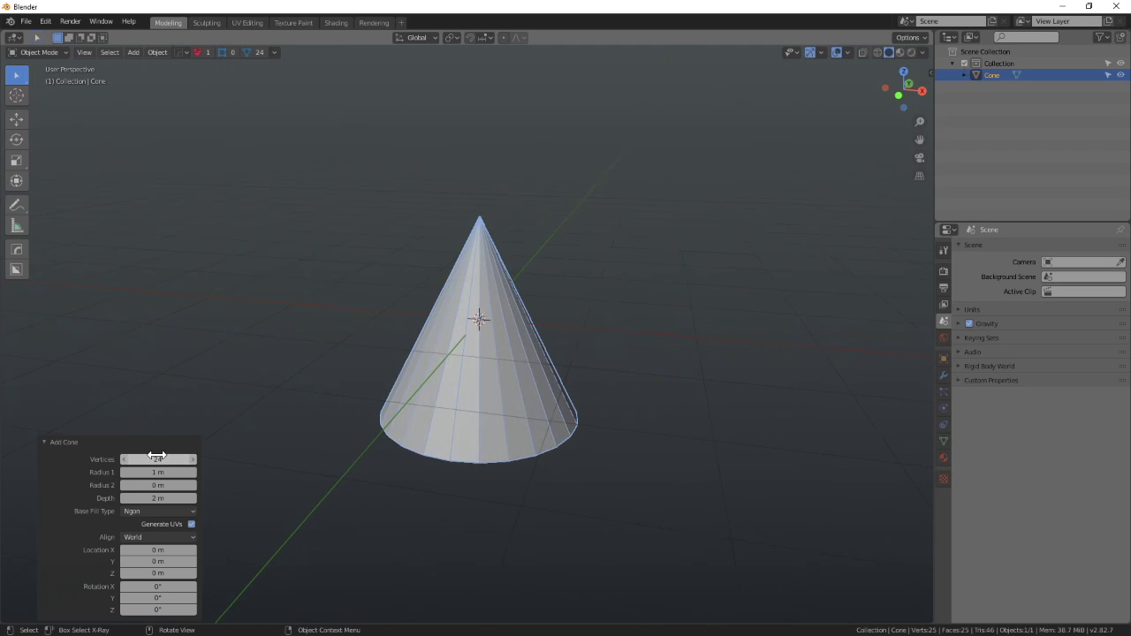
- Try the Nothing base fill type on the cone, inspect it from below, and set the fill back to Ngon
middle_drag(356, 474, 381, 396)
click(155, 511)
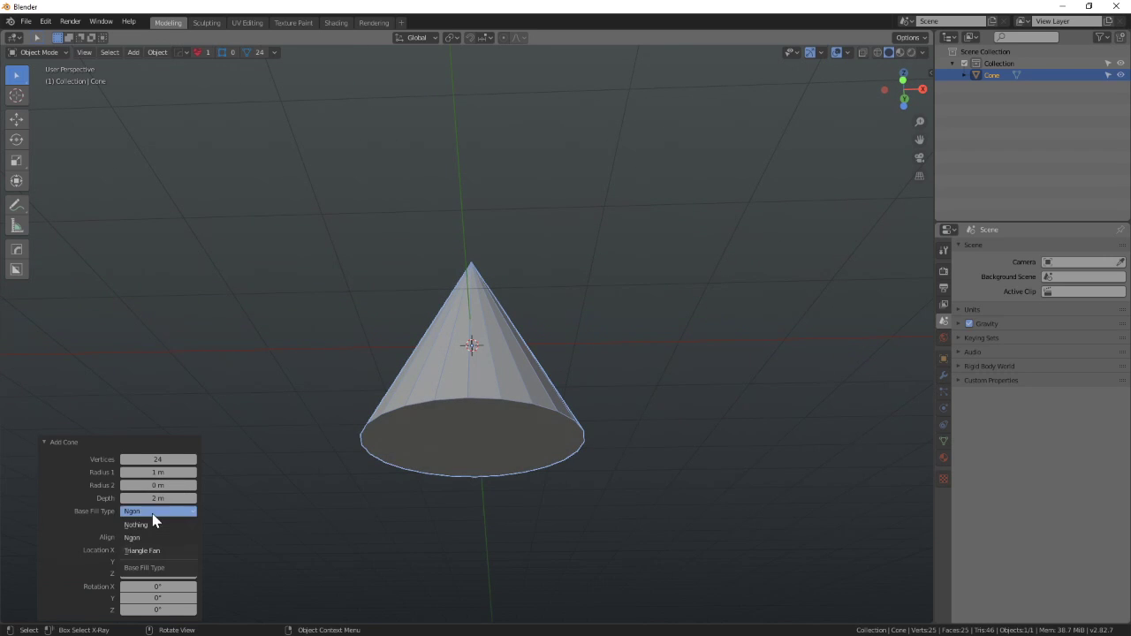
click(151, 525)
middle_drag(425, 508, 425, 478)
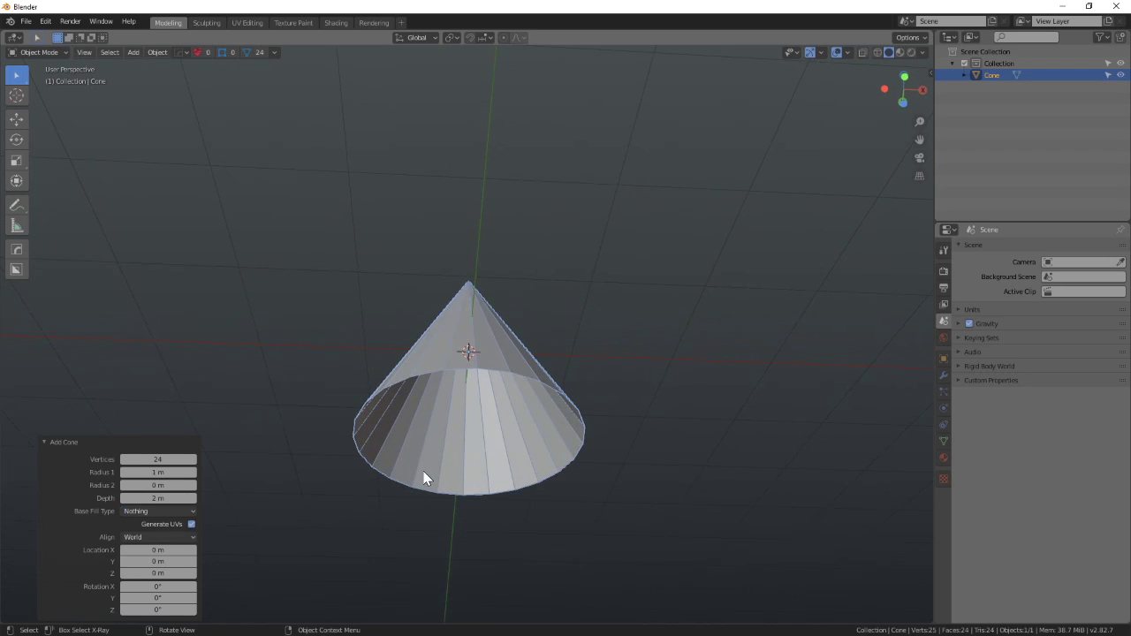
click(182, 513)
click(168, 538)
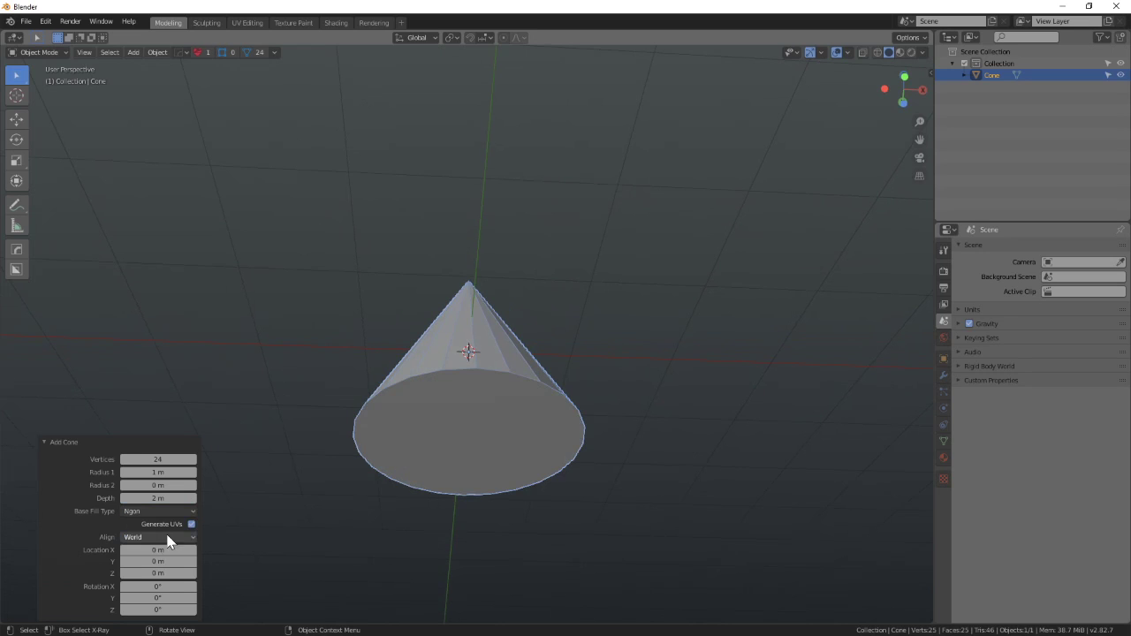
- Show the cone in front orthographic view and compare the transform tools' gizmos, finishing with the Move tool active
middle_drag(454, 386, 437, 437)
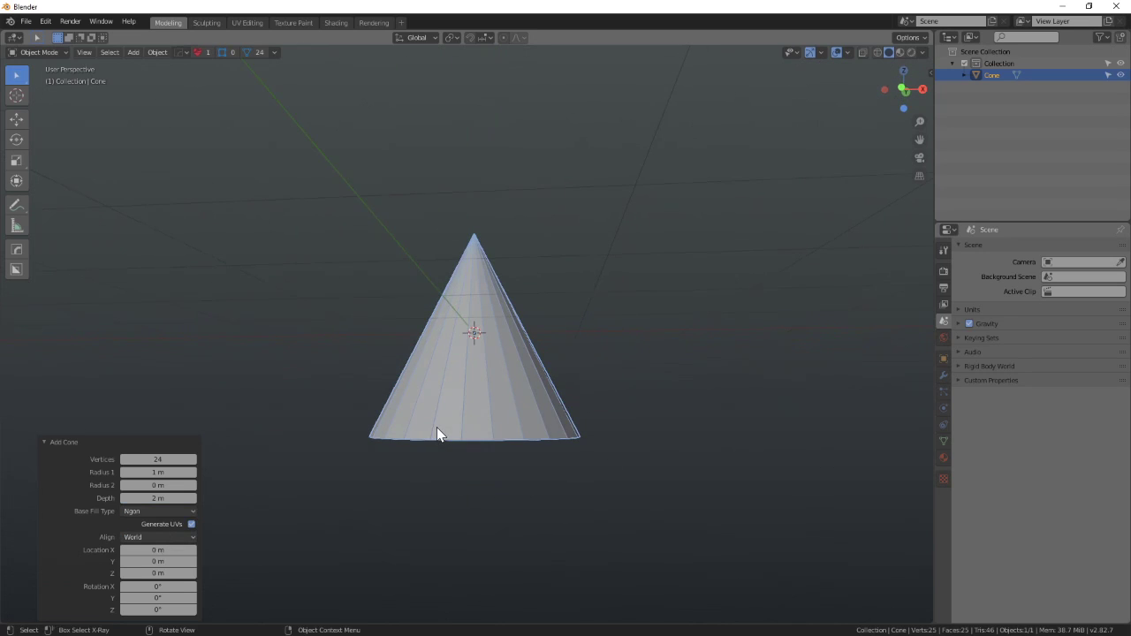
key(KP_1)
scroll(435, 399, down, 2)
shift+middle_drag(461, 385, 471, 411)
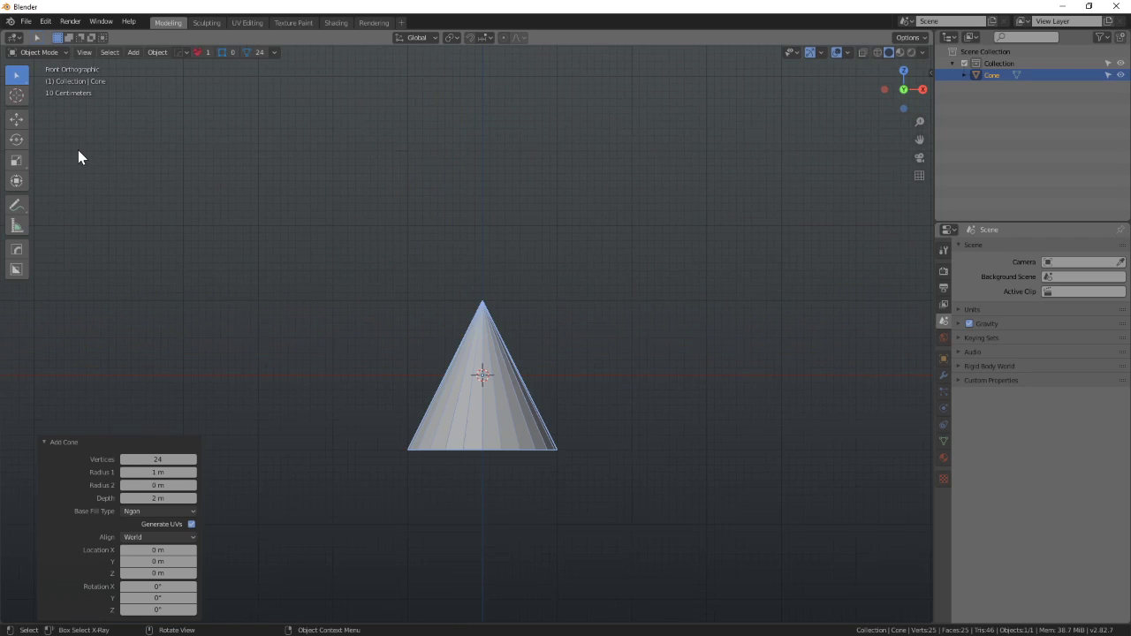
click(17, 119)
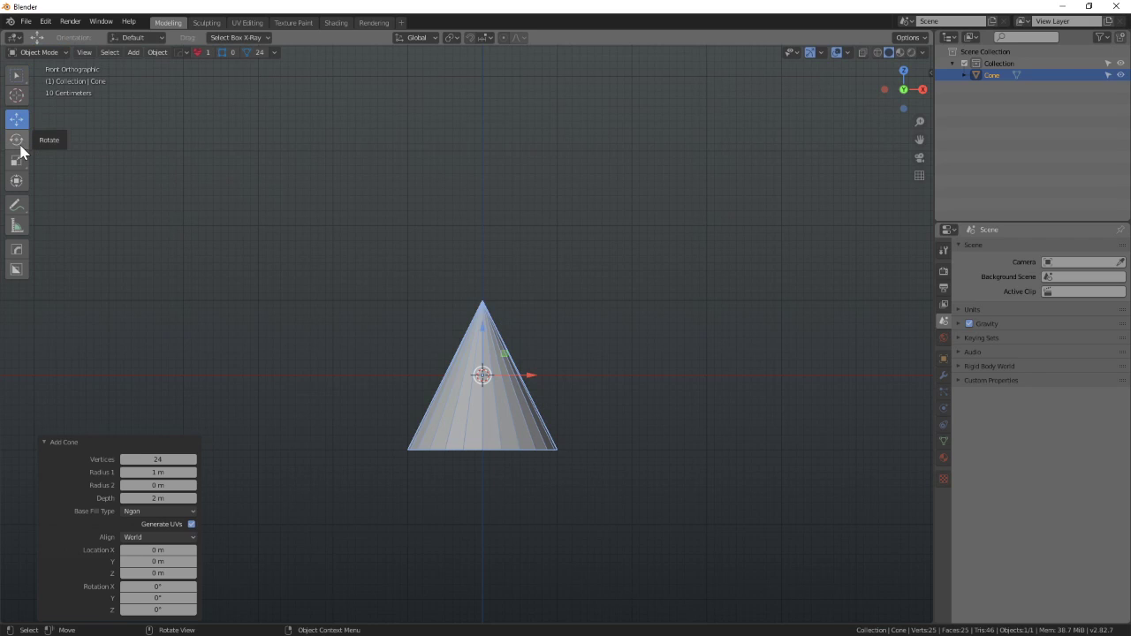
click(20, 147)
click(21, 166)
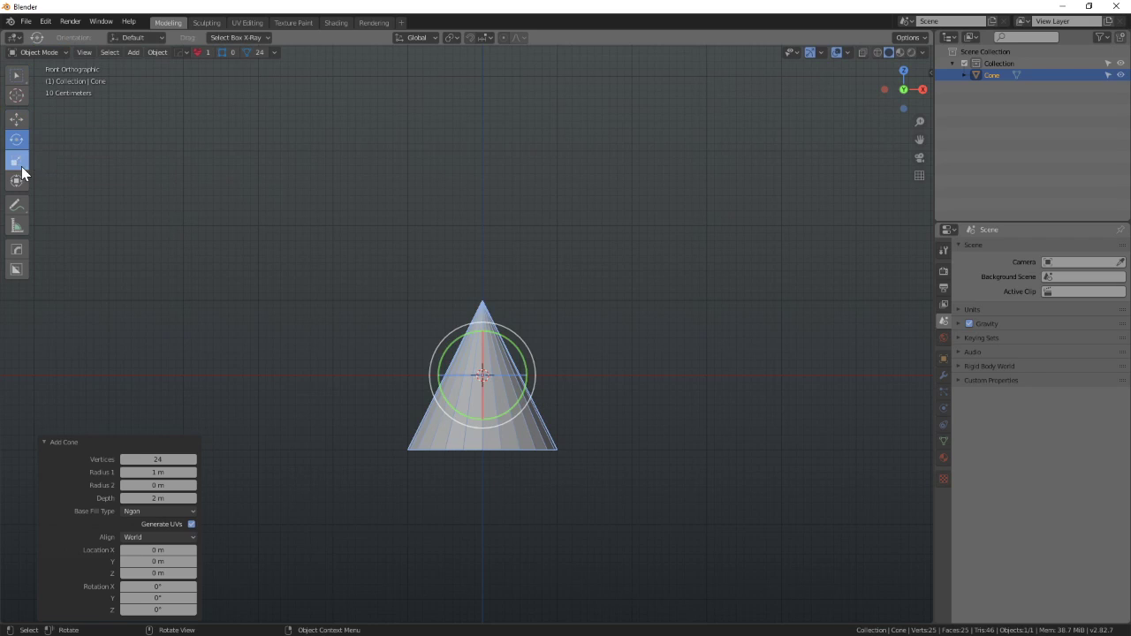
click(17, 119)
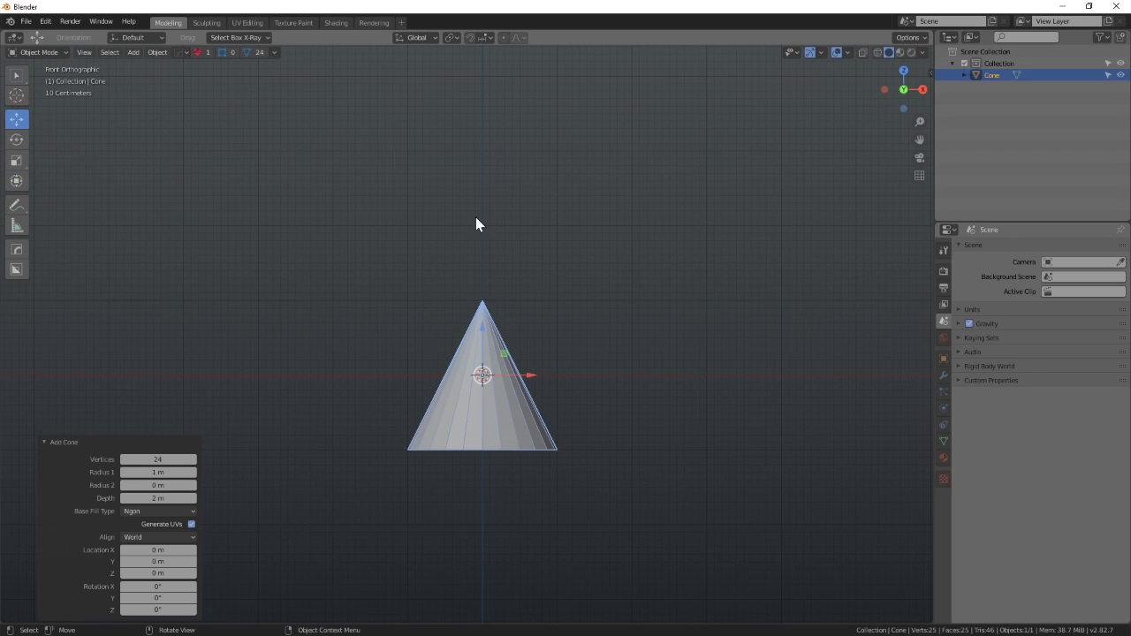
- Try moving the cone along the X axis and freely in the front view, undoing each move
drag(536, 378, 343, 379)
key(ctrl+z)
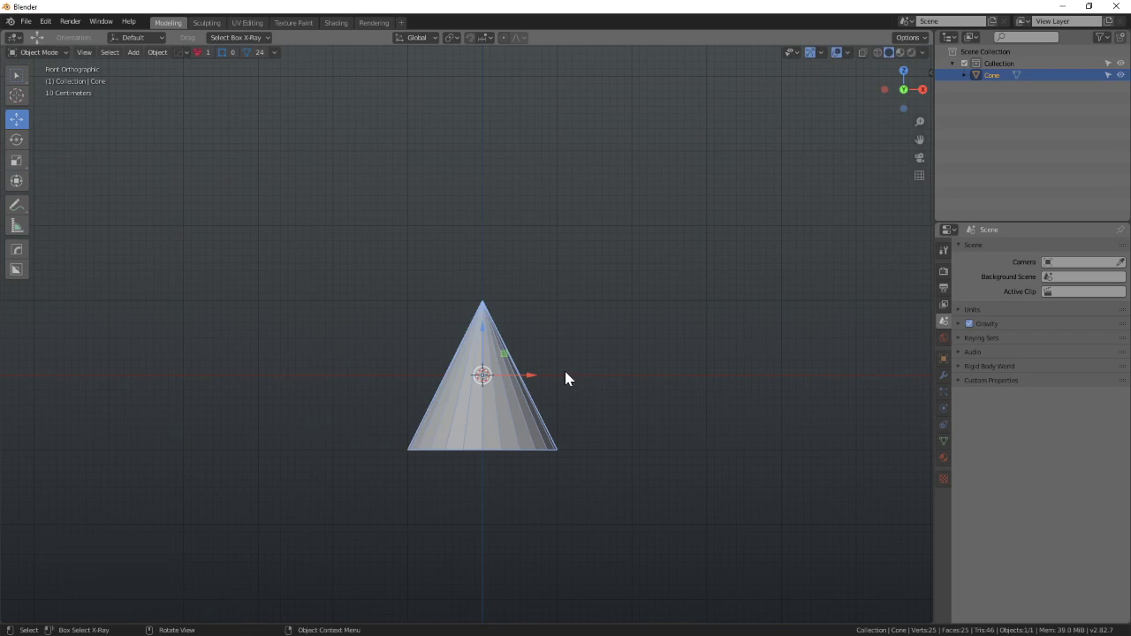
drag(485, 379, 480, 342)
key(ctrl+z)
- Display the cone's transform values and clear its location after a free move of about 1.31 m in X and 0.938 m in Z
key(n)
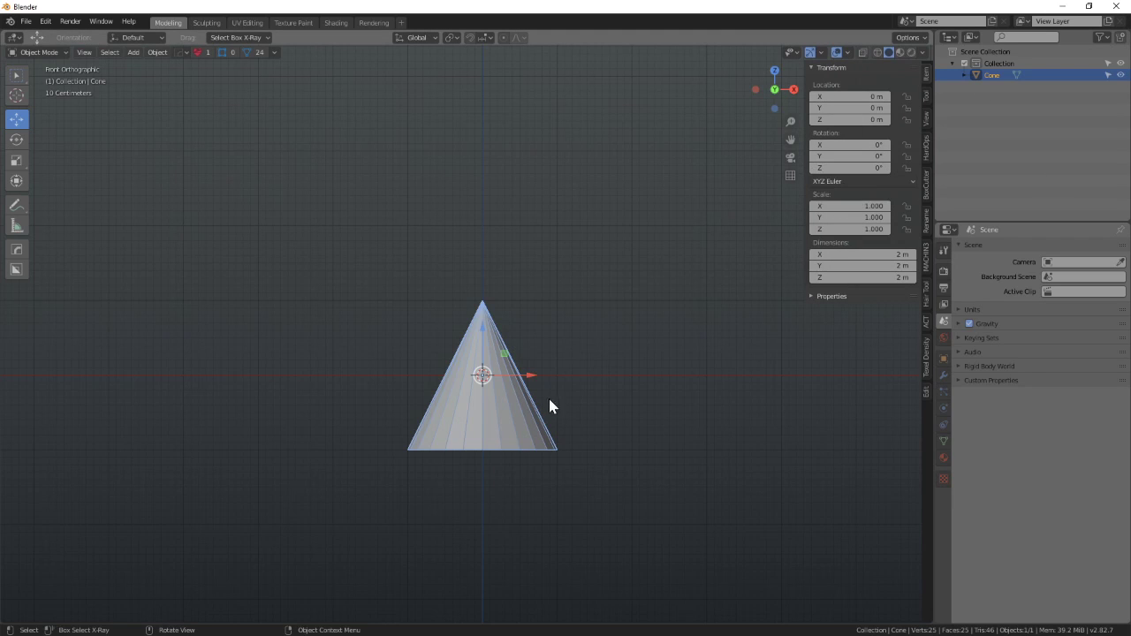
drag(488, 373, 586, 304)
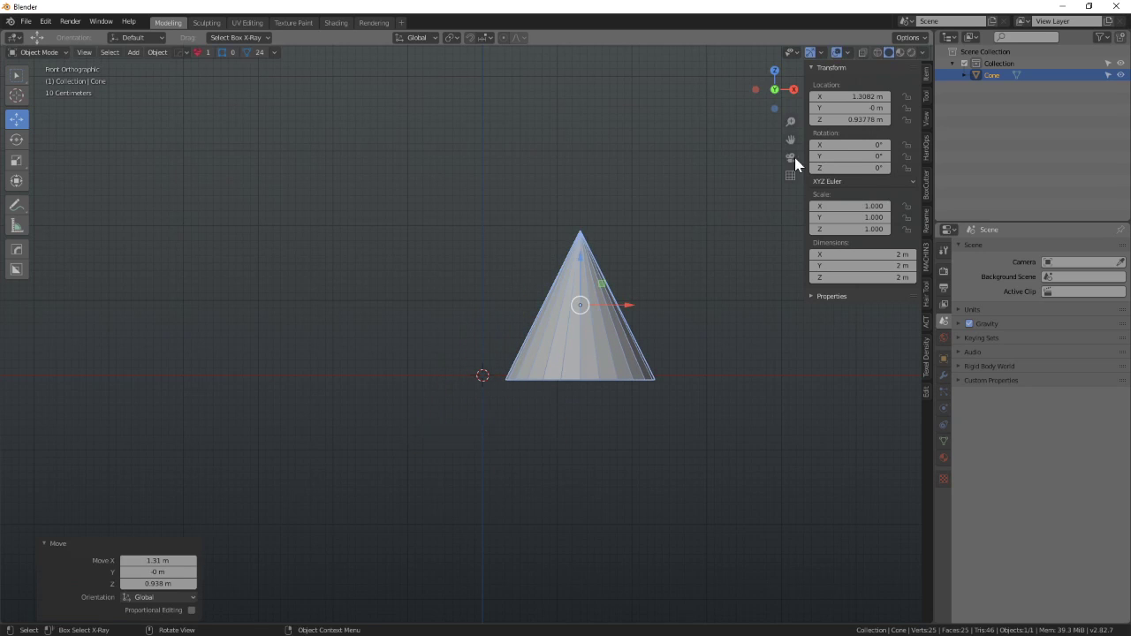
key(alt+g)
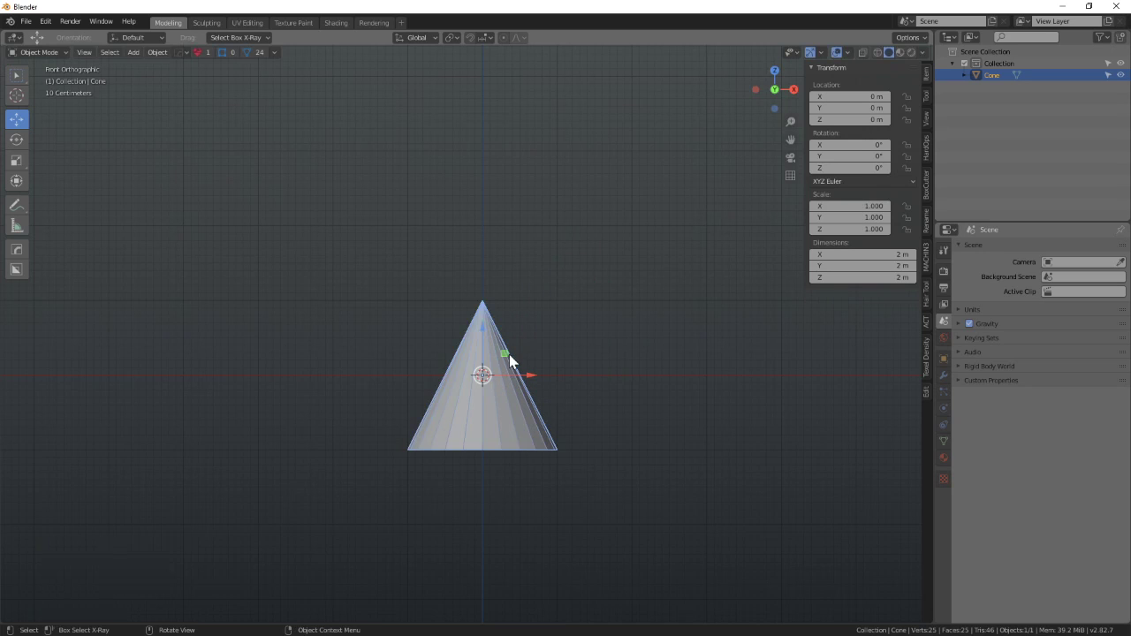
- Try moving the cone within the XZ plane in the front and perspective views, returning it to the origin each time
drag(505, 361, 596, 275)
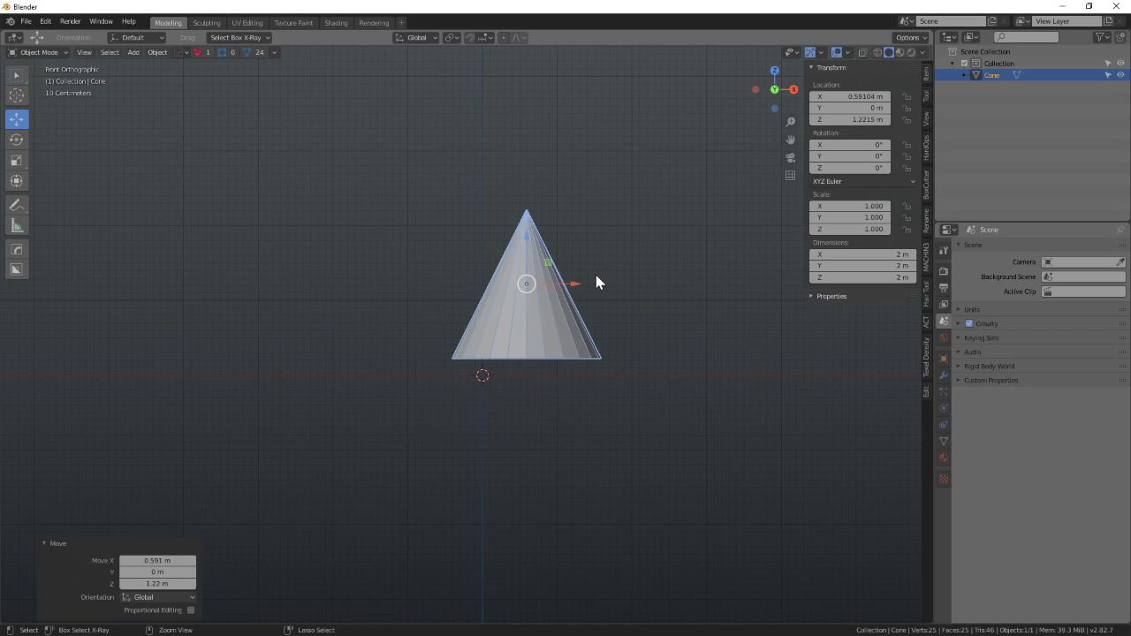
key(alt+g)
middle_drag(618, 306, 589, 391)
drag(533, 356, 487, 419)
key(ctrl+z)
- Rotate the cone about -19.9° around the Y axis with the Rotate tool and undo the rotation
middle_drag(623, 404, 710, 371)
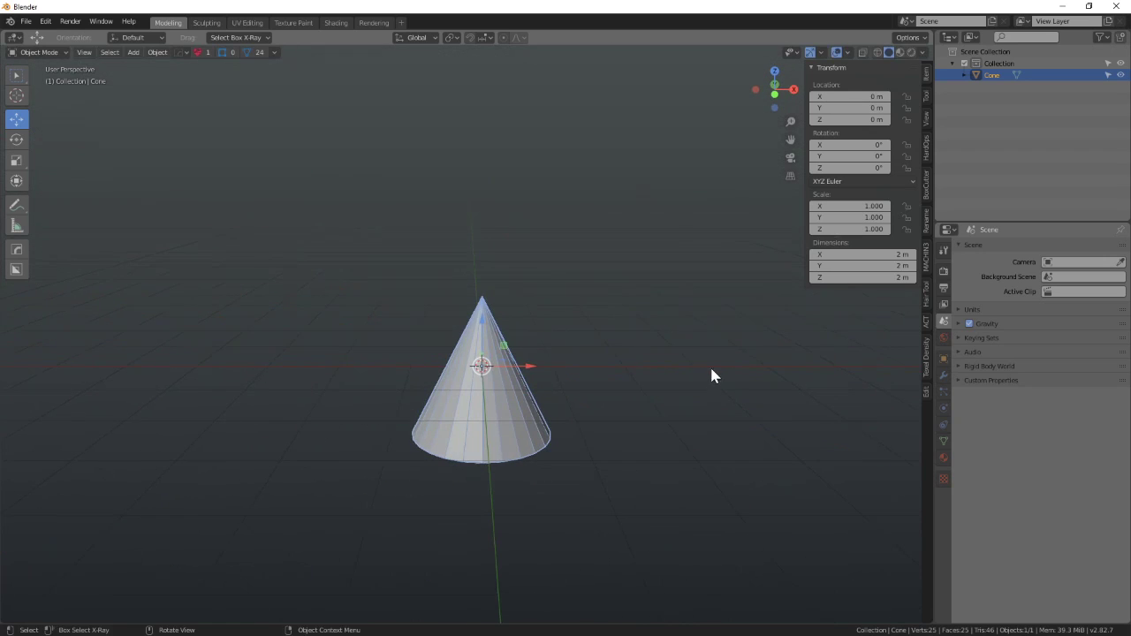
middle_drag(552, 432, 720, 202)
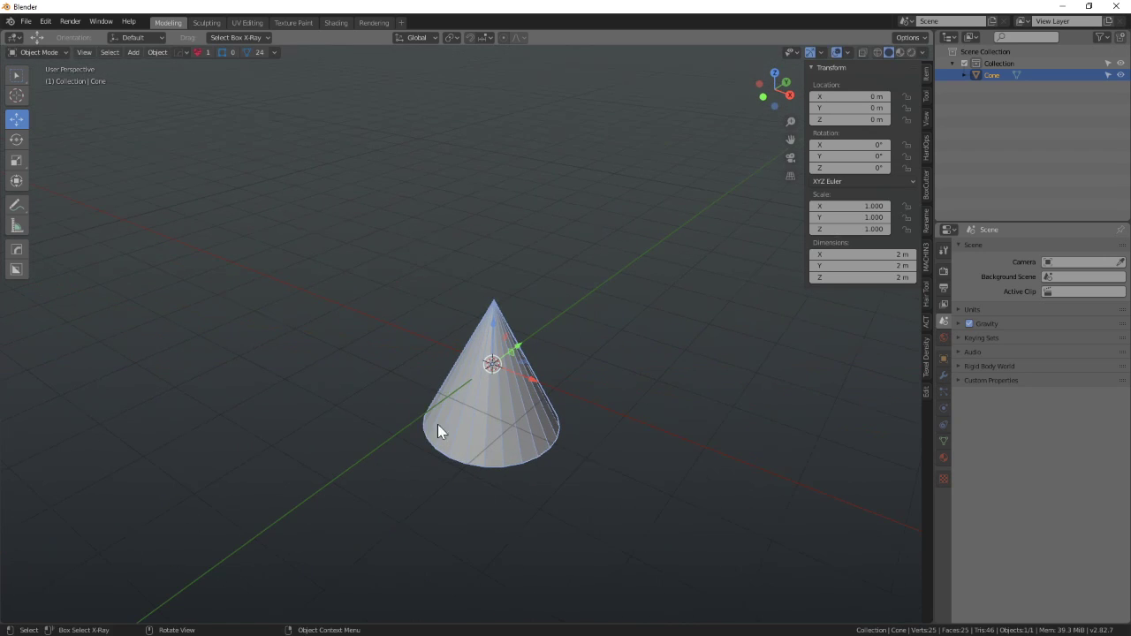
click(16, 139)
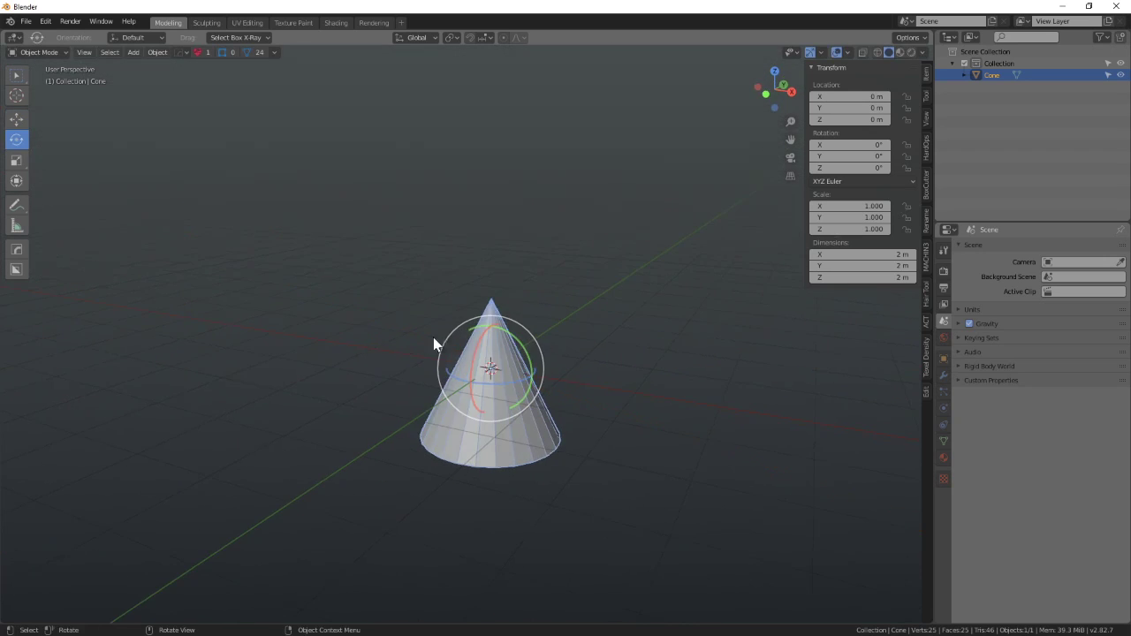
mouse_move(520, 338)
mouse_down()
mouse_move(531, 382)
mouse_move(525, 321)
mouse_up()
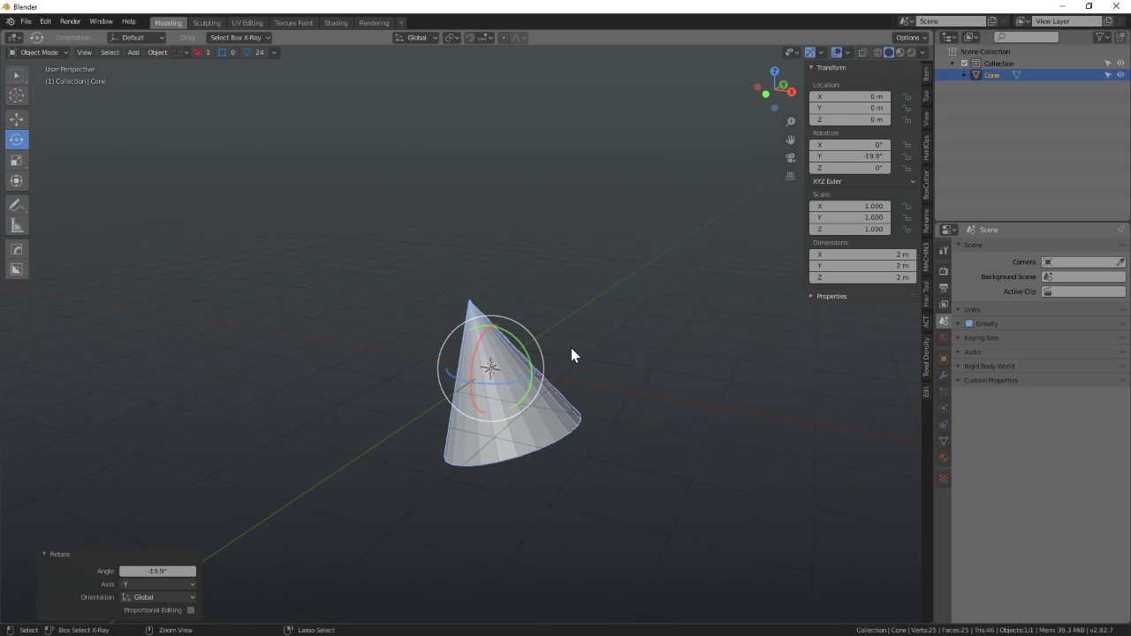
key(ctrl+z)
- Try the Scale tool on the cone uniformly and along single axes, including about 2.217 in Y, undoing each change
click(16, 160)
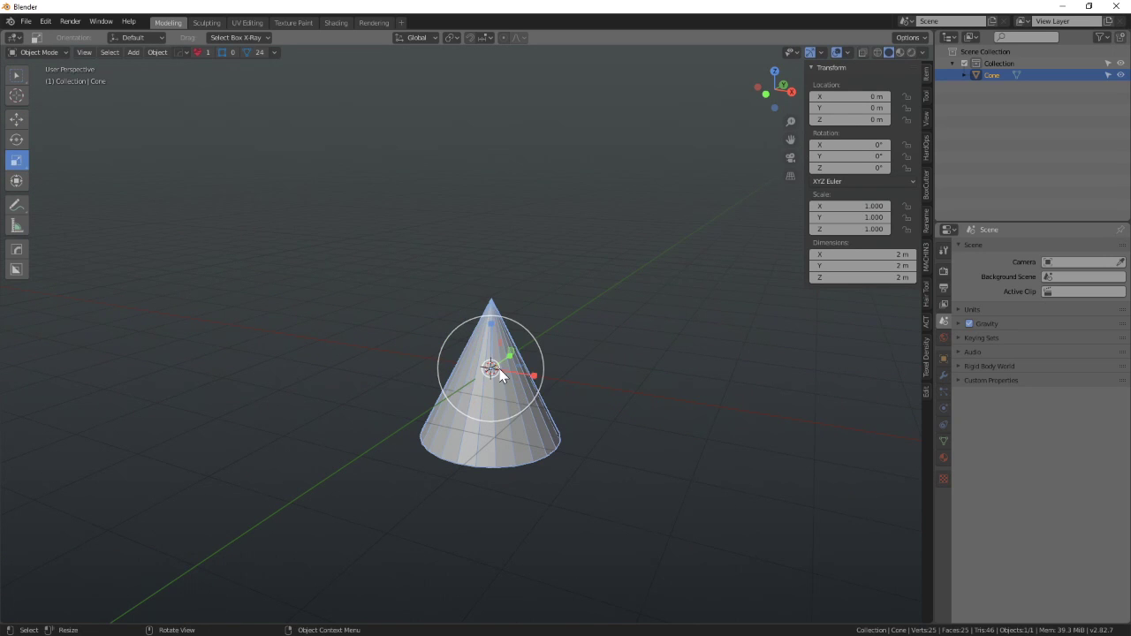
drag(495, 365, 531, 363)
right_click(530, 362)
drag(507, 364, 571, 354)
key(ctrl+z)
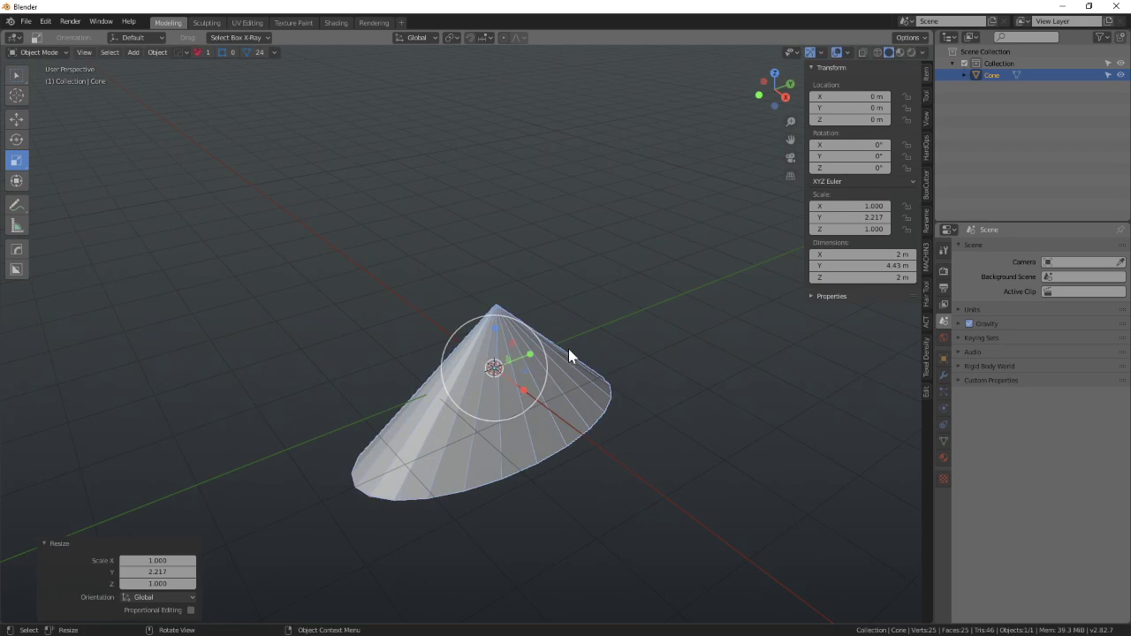
key(ctrl+z)
drag(494, 326, 510, 173)
key(ctrl+z)
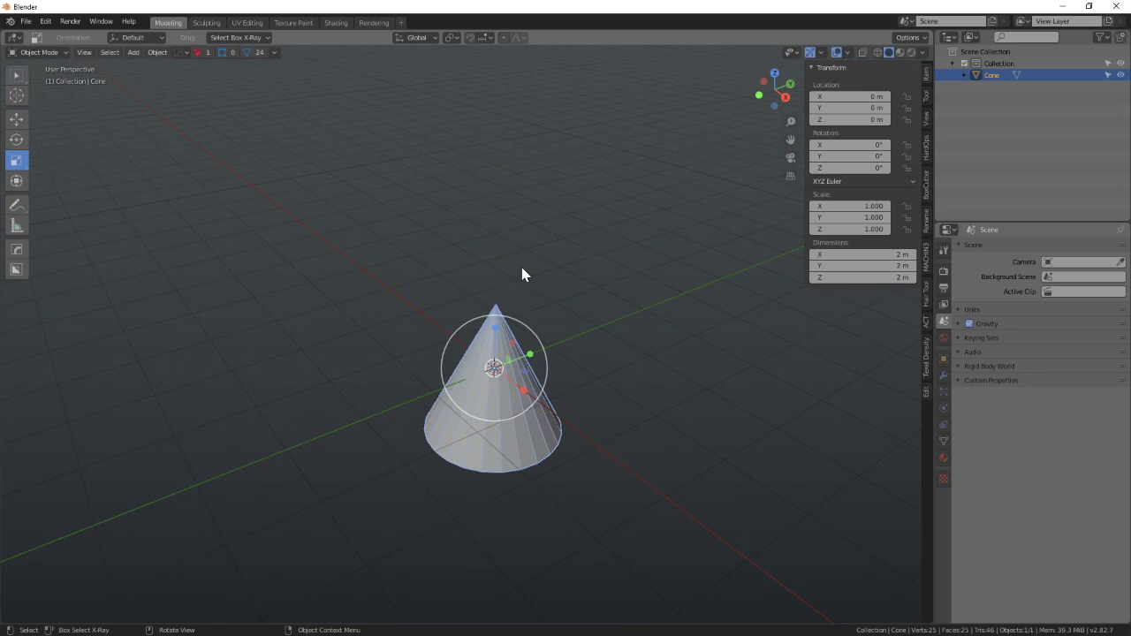
- Switch back to the selection tool and view the cone from another angle
click(18, 121)
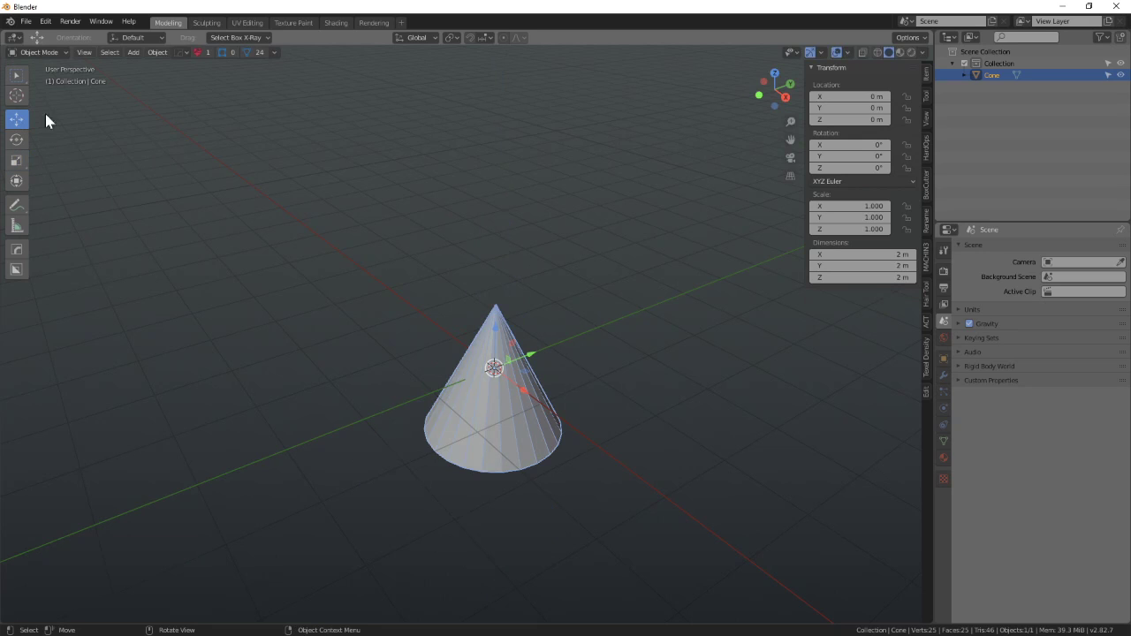
click(16, 75)
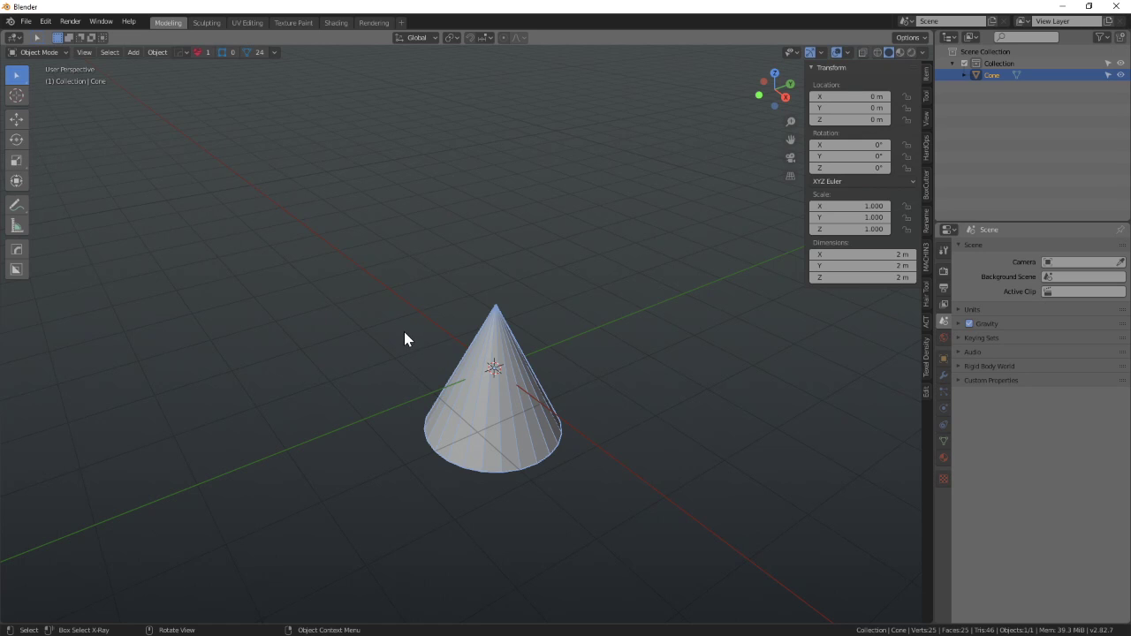
middle_drag(254, 319, 434, 343)
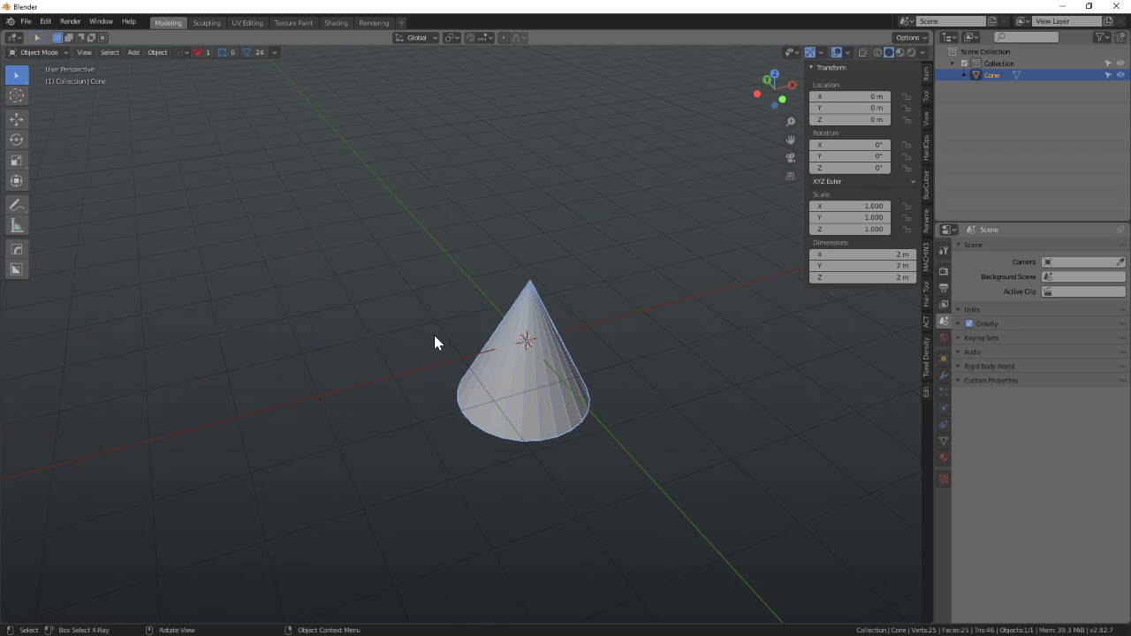
- Try moving the cone freely by about -1.83 m in X, 1.45 m in Y and 0.847 m in Z, and clear its location
key(g)
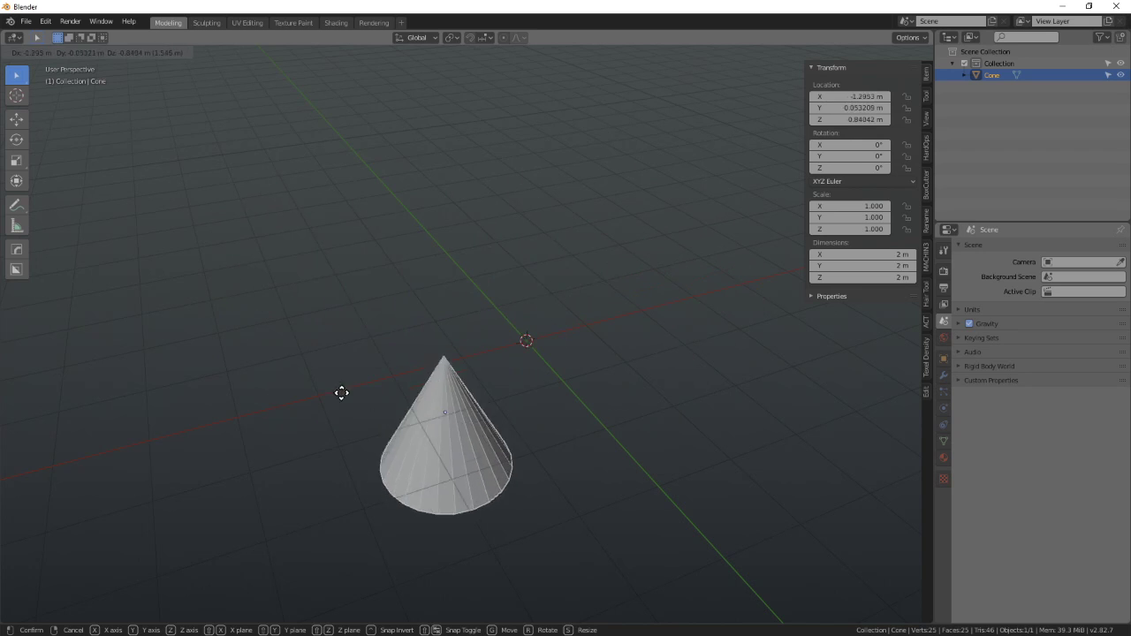
click(276, 265)
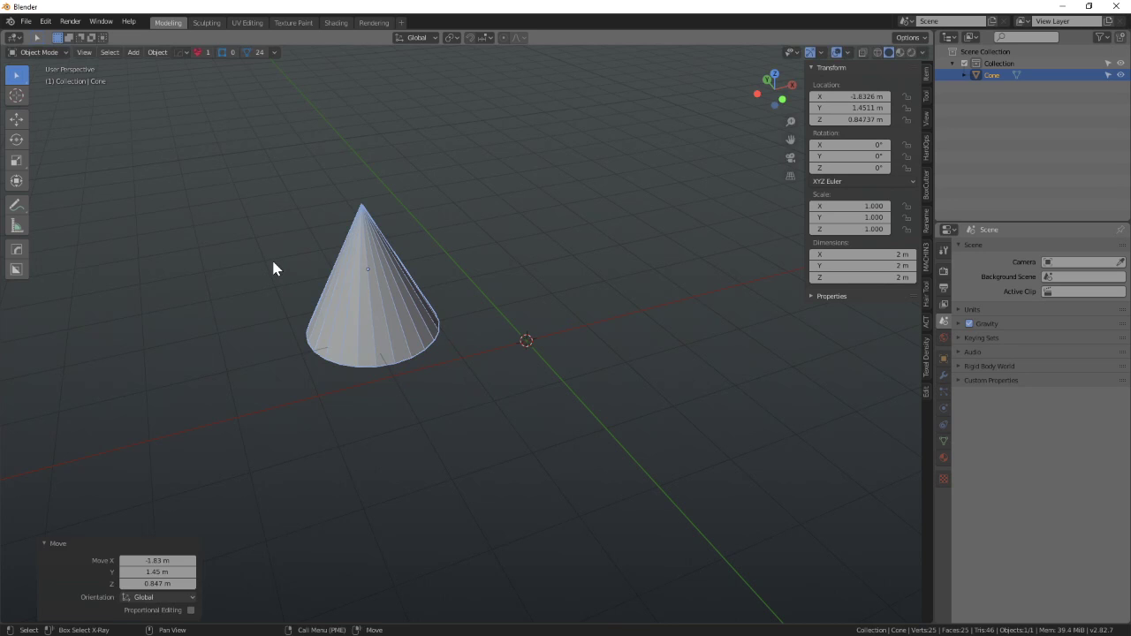
key(alt+g)
- Try rotating the cone freely without an axis constraint and clear its rotation
middle_drag(634, 414, 579, 402)
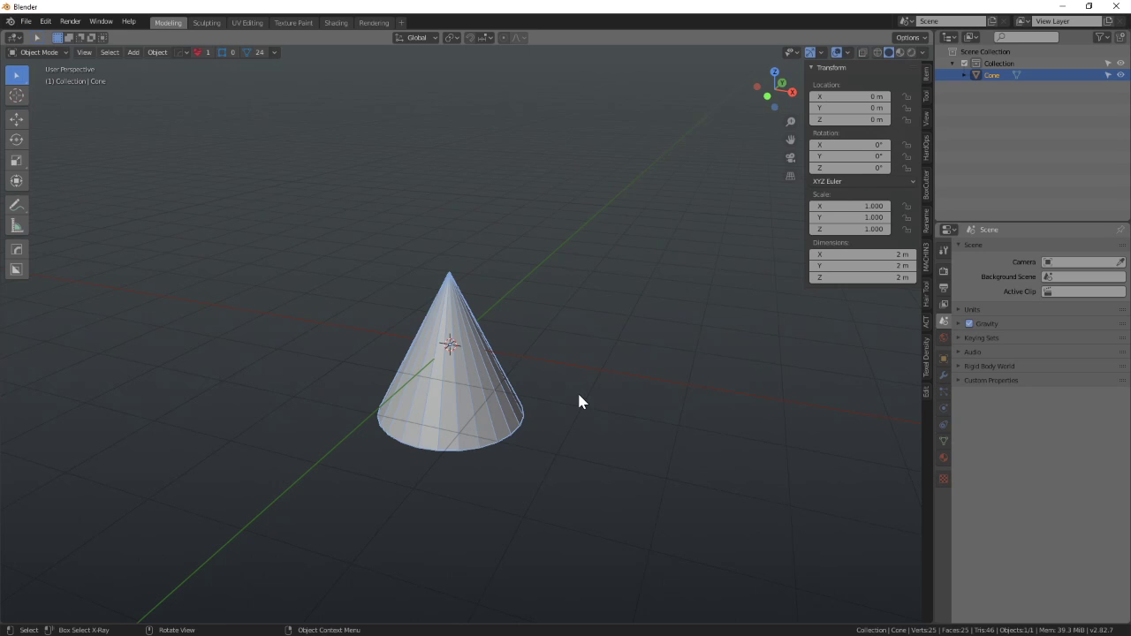
key(r)
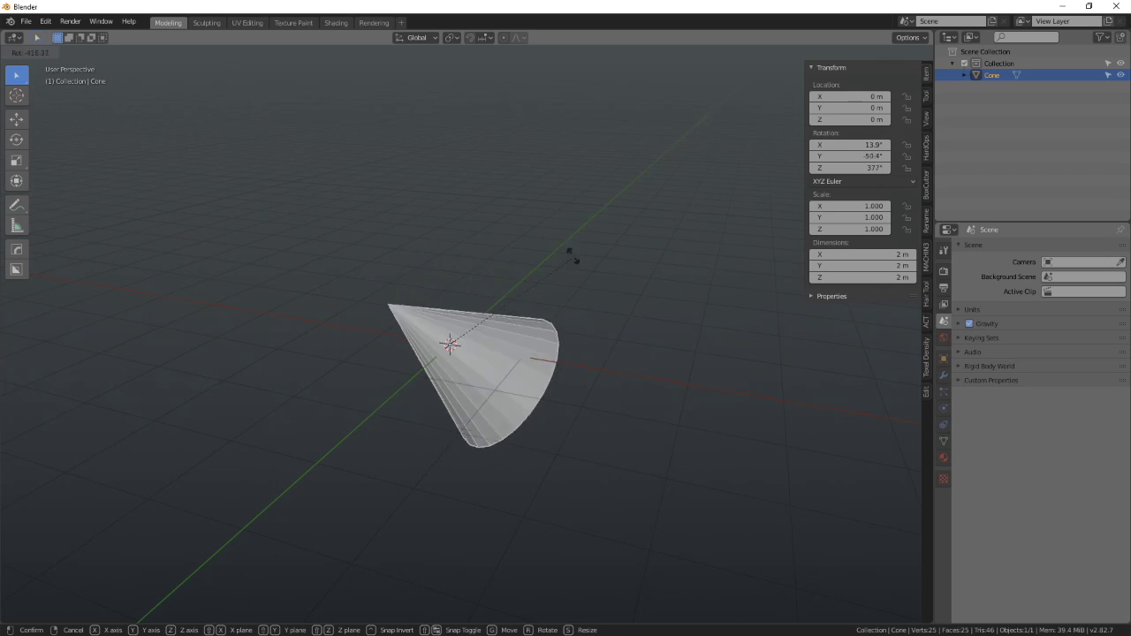
click(526, 236)
key(alt+r)
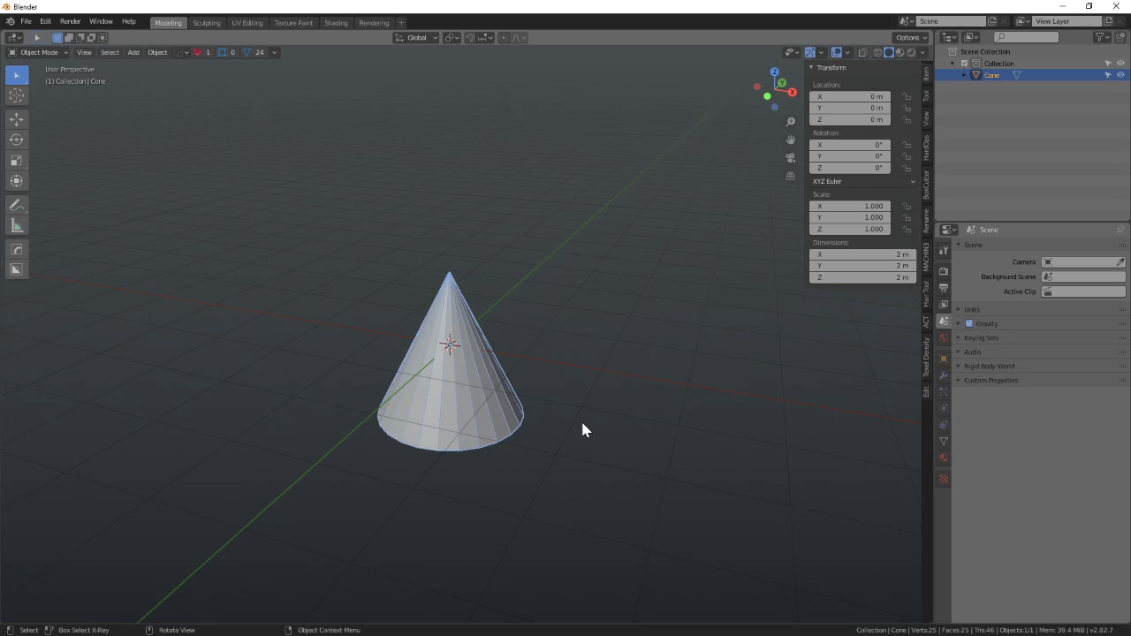
- Try scaling the cone uniformly to about 1.813 and undo the scaling
key(s)
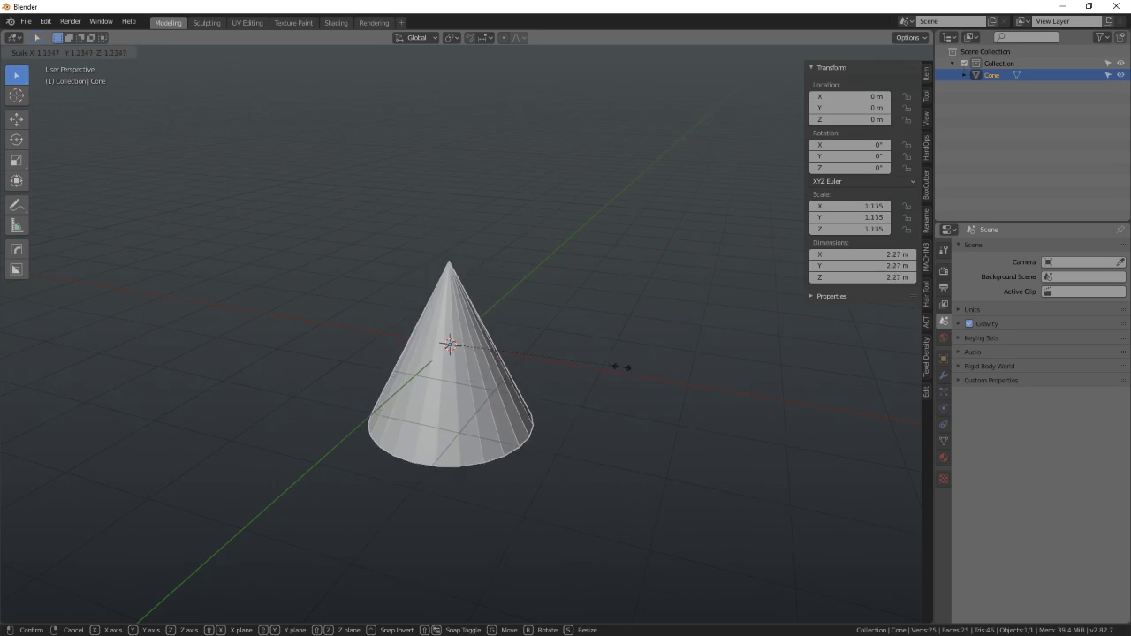
click(727, 383)
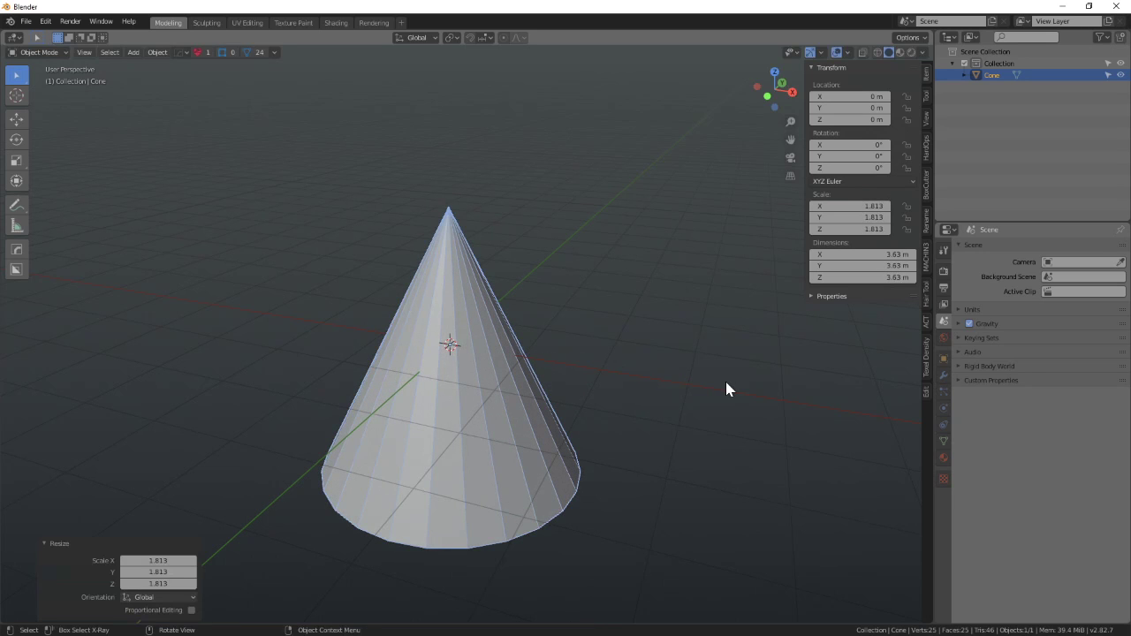
key(ctrl+z)
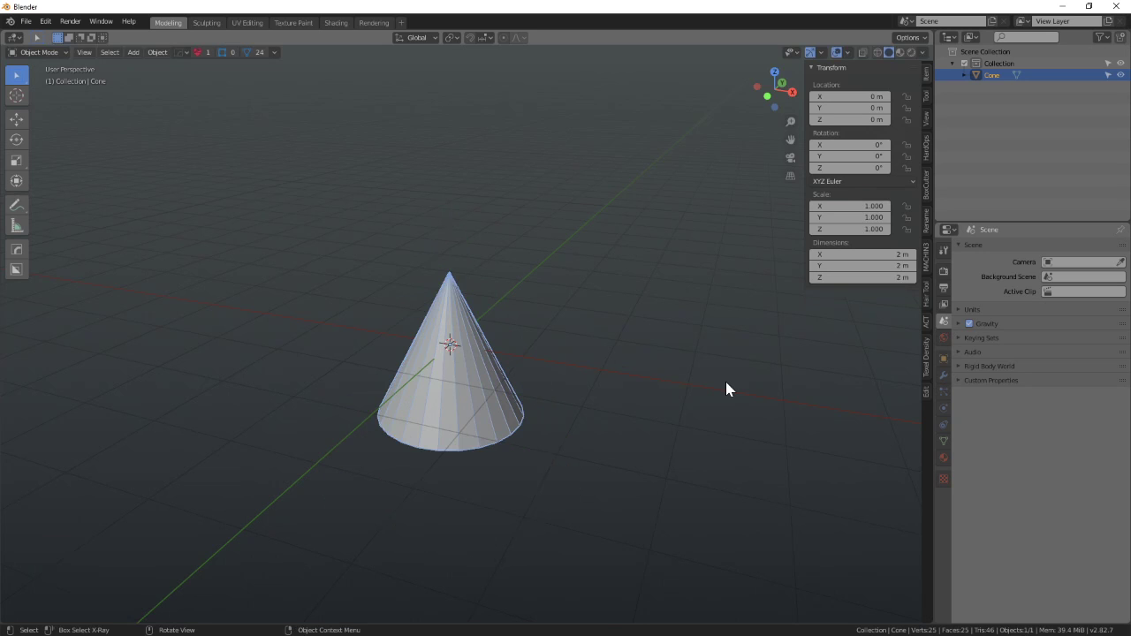
- Try moving the cone about -1.63 m constrained to the global X axis and undo the move
middle_drag(607, 423, 633, 419)
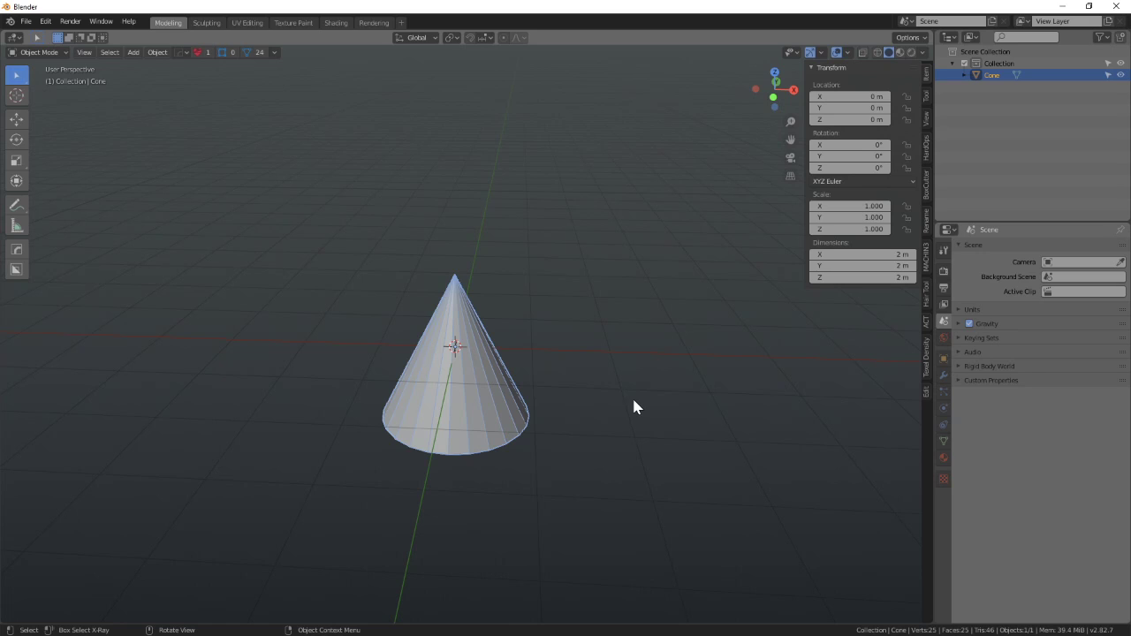
key(g)
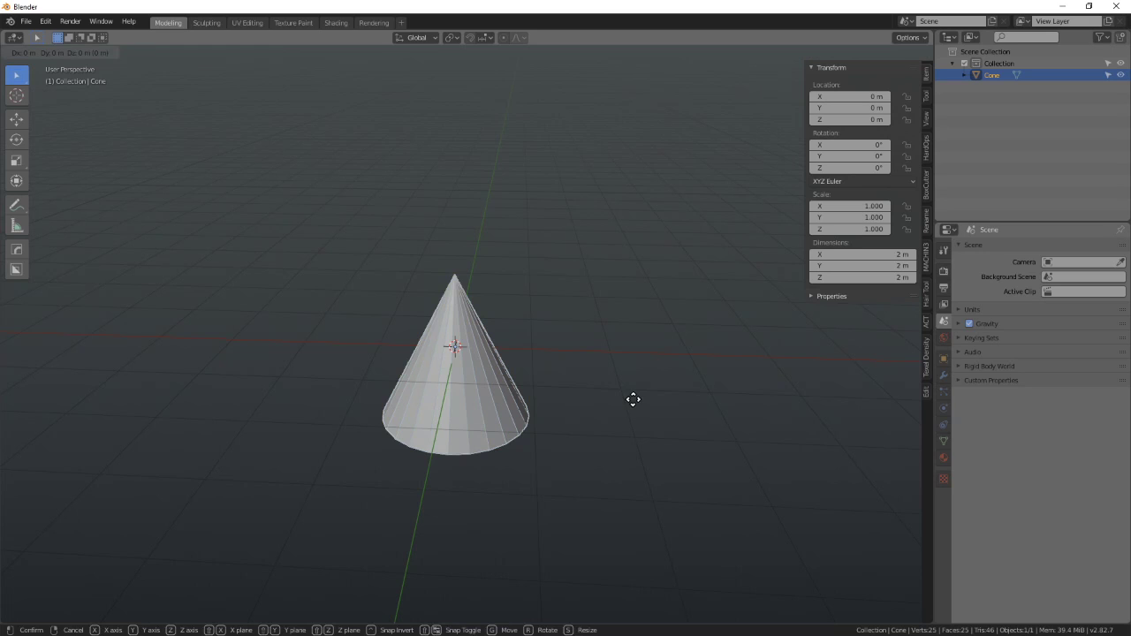
key(x)
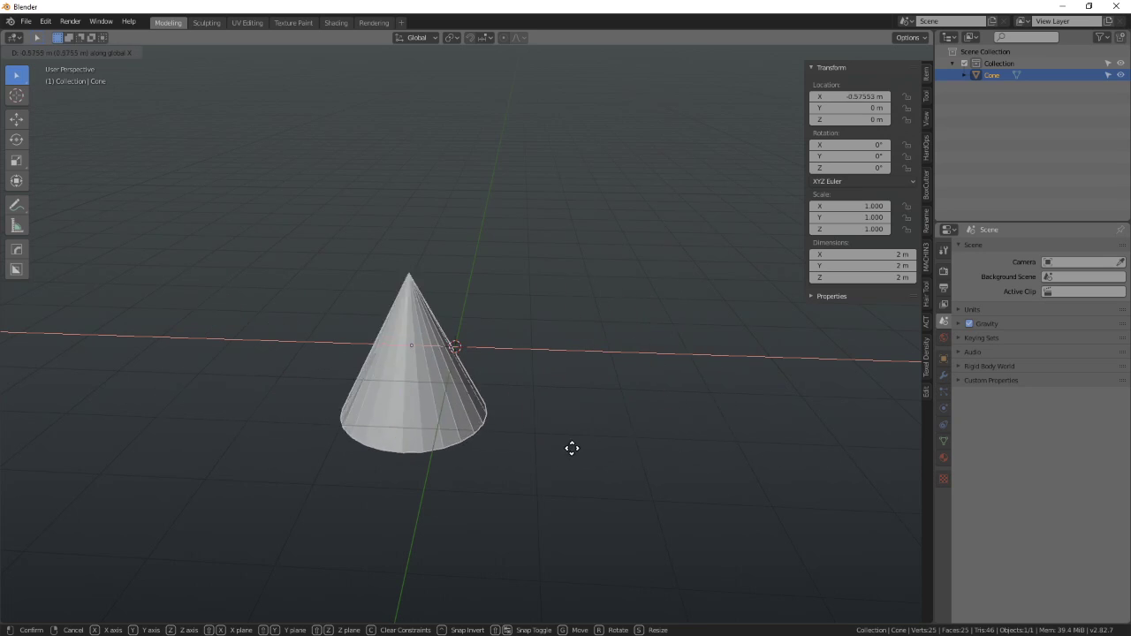
click(511, 387)
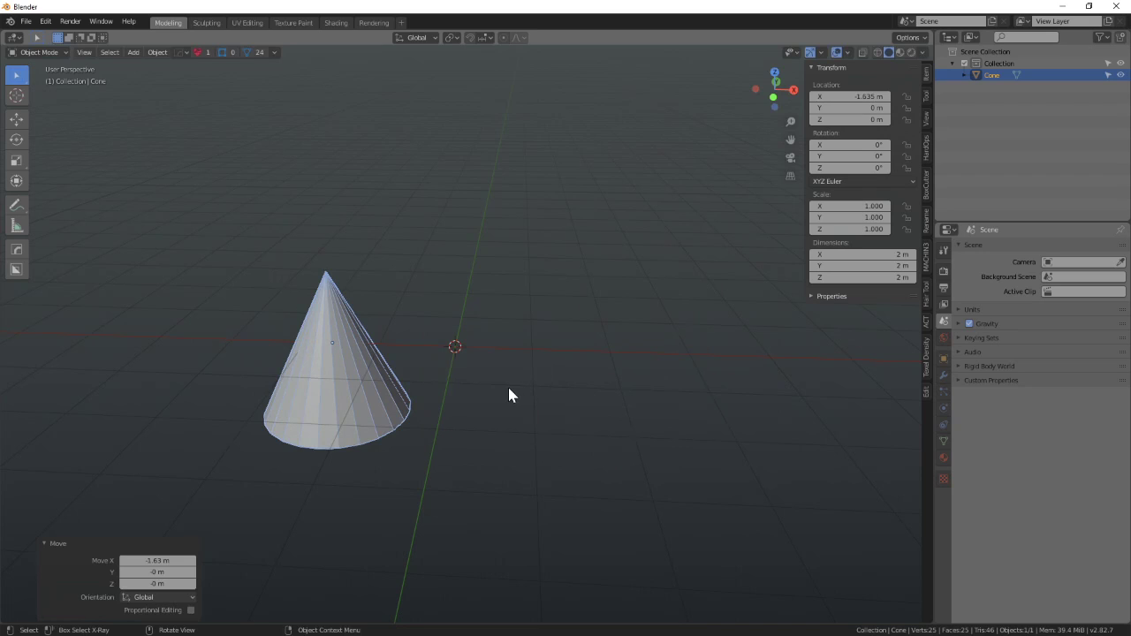
key(ctrl+z)
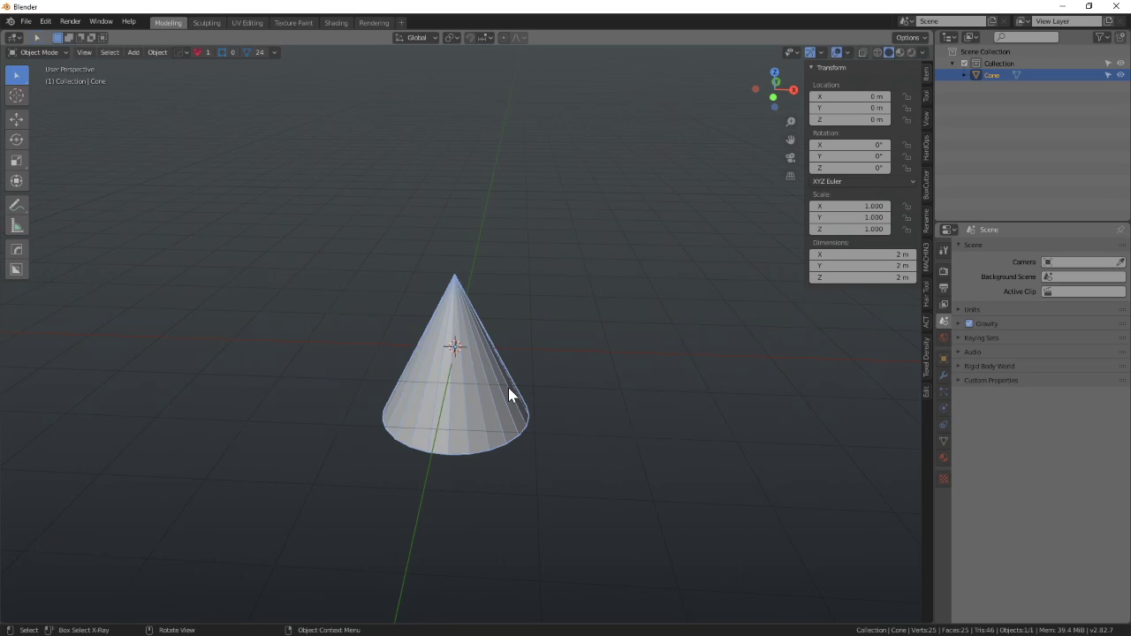
- Try moving the cone constrained to the global Y axis and to the global Z axis, undoing each move
key(g)
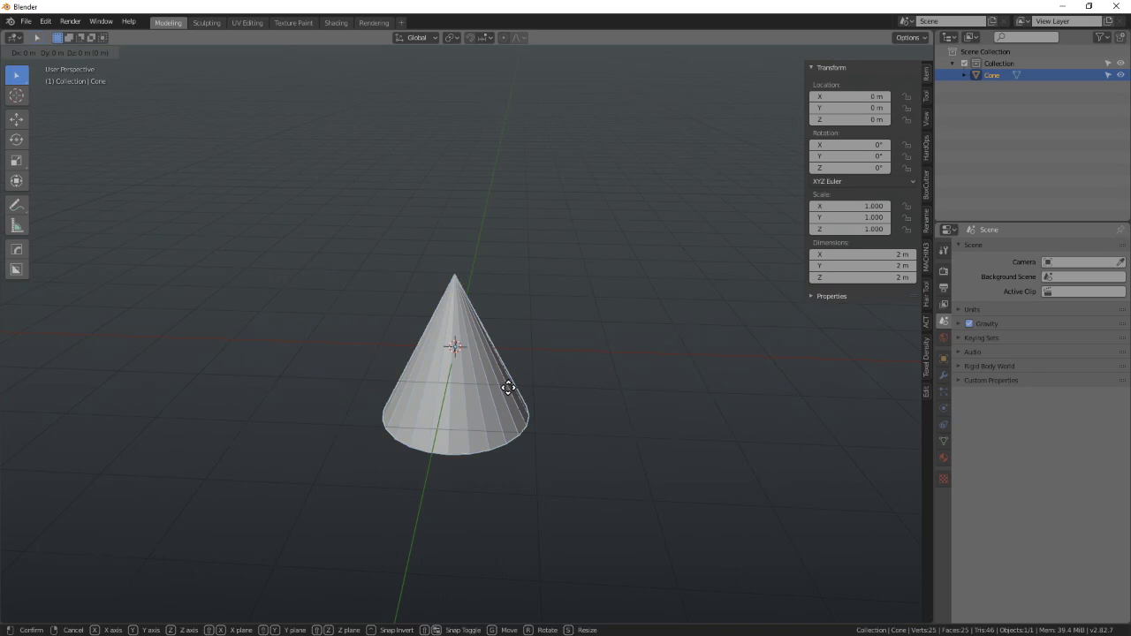
key(y)
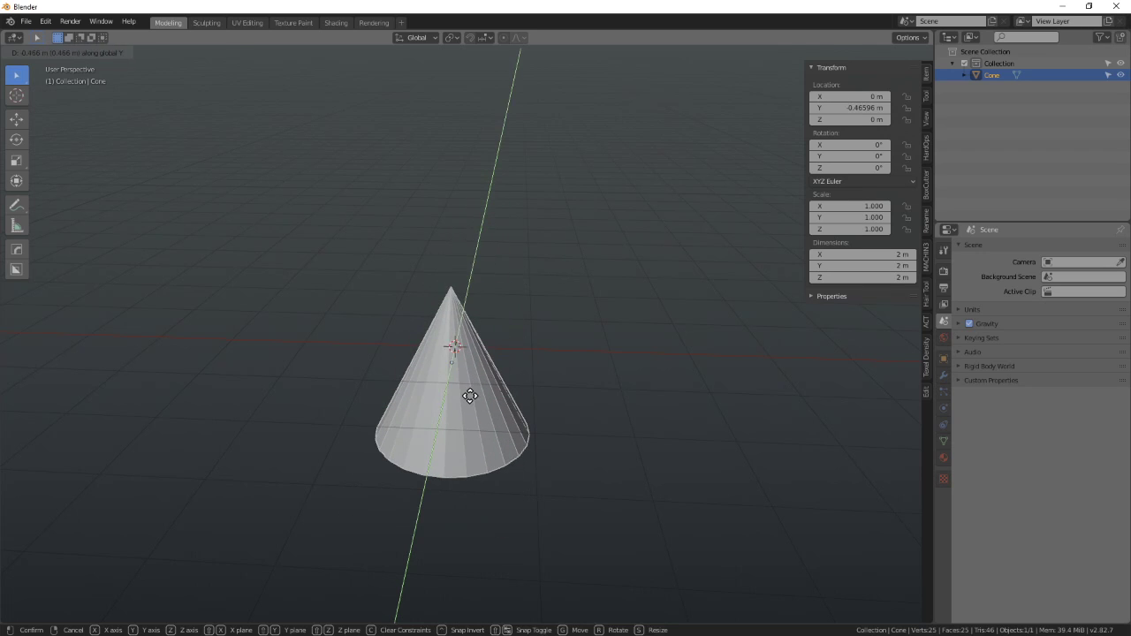
click(509, 402)
key(ctrl+z)
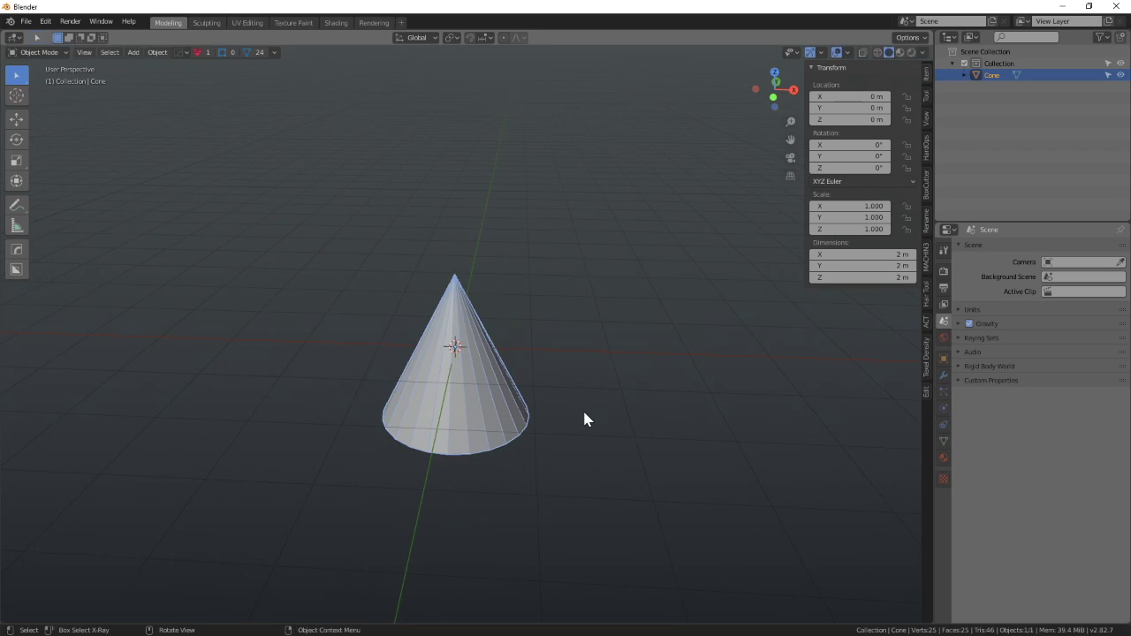
key(g)
key(z)
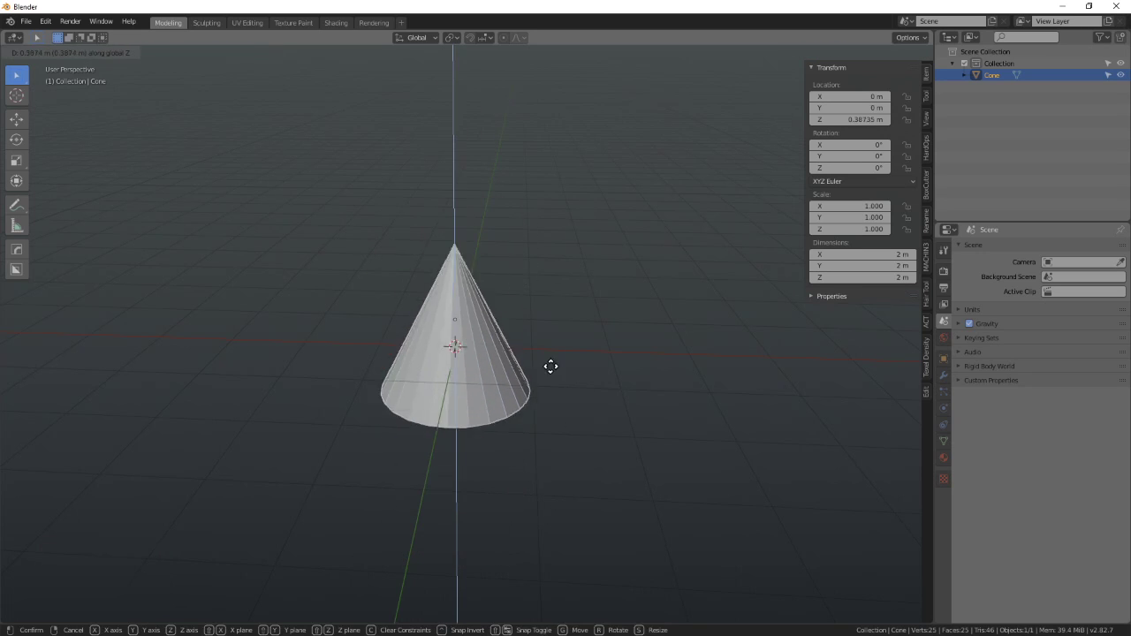
click(541, 273)
key(ctrl+z)
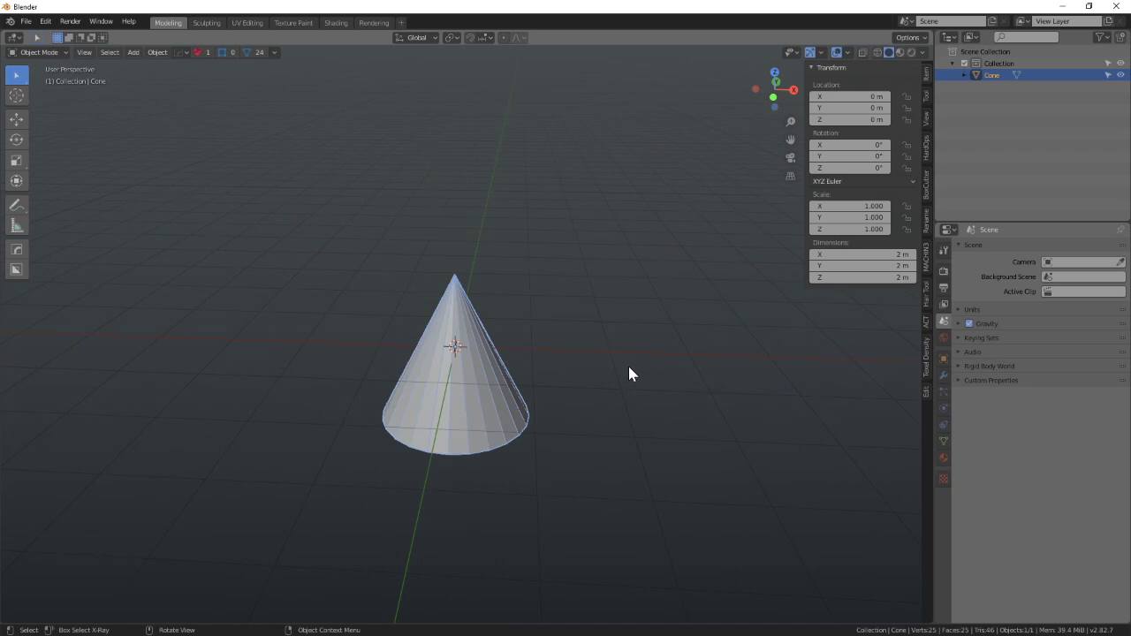
- Try rotating the cone around the global Y axis and around the global X axis, undoing each rotation
key(r)
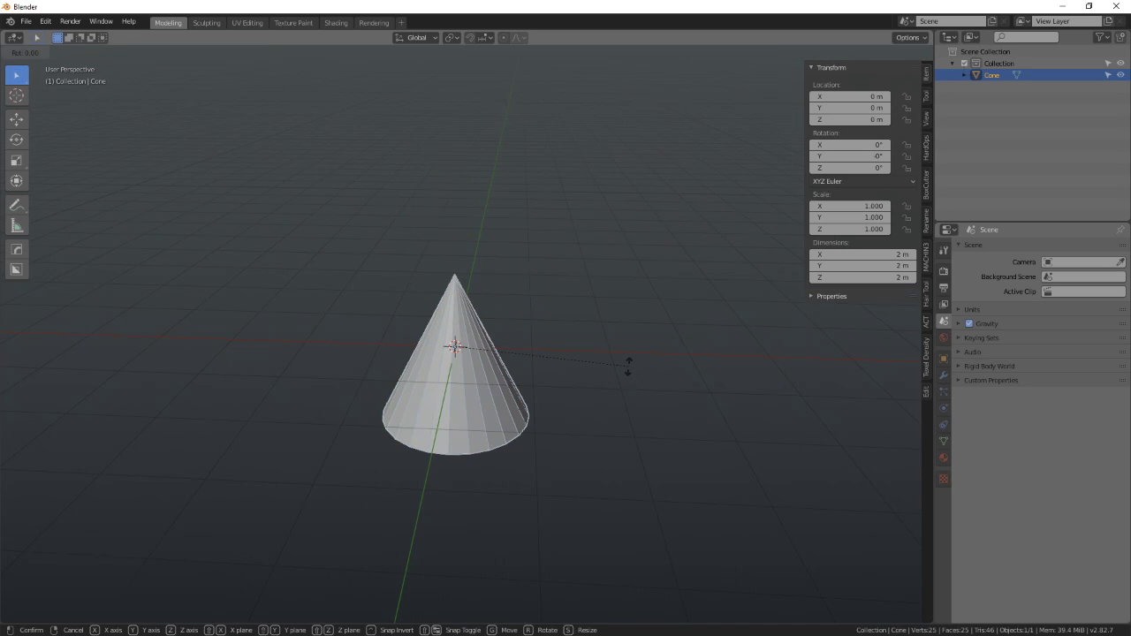
key(y)
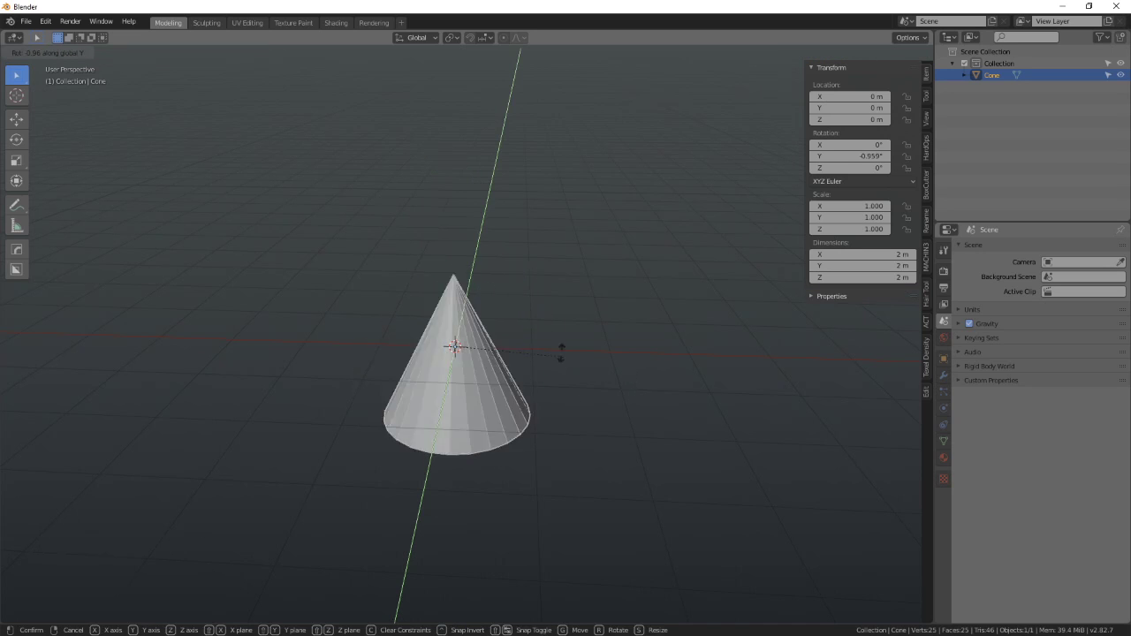
click(602, 350)
key(ctrl+z)
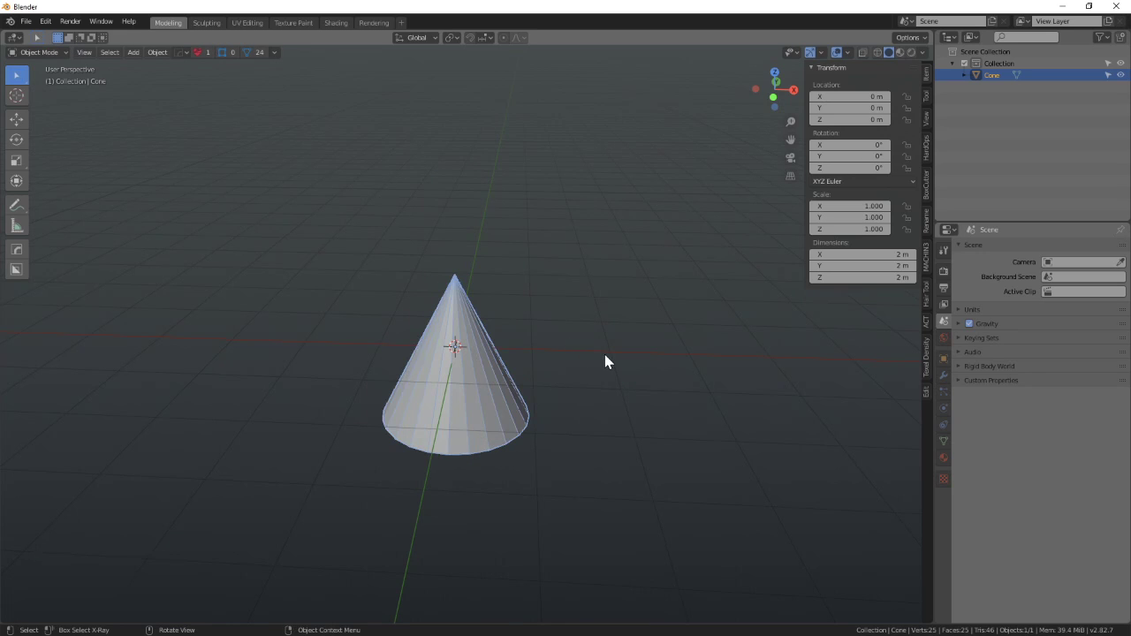
key(r)
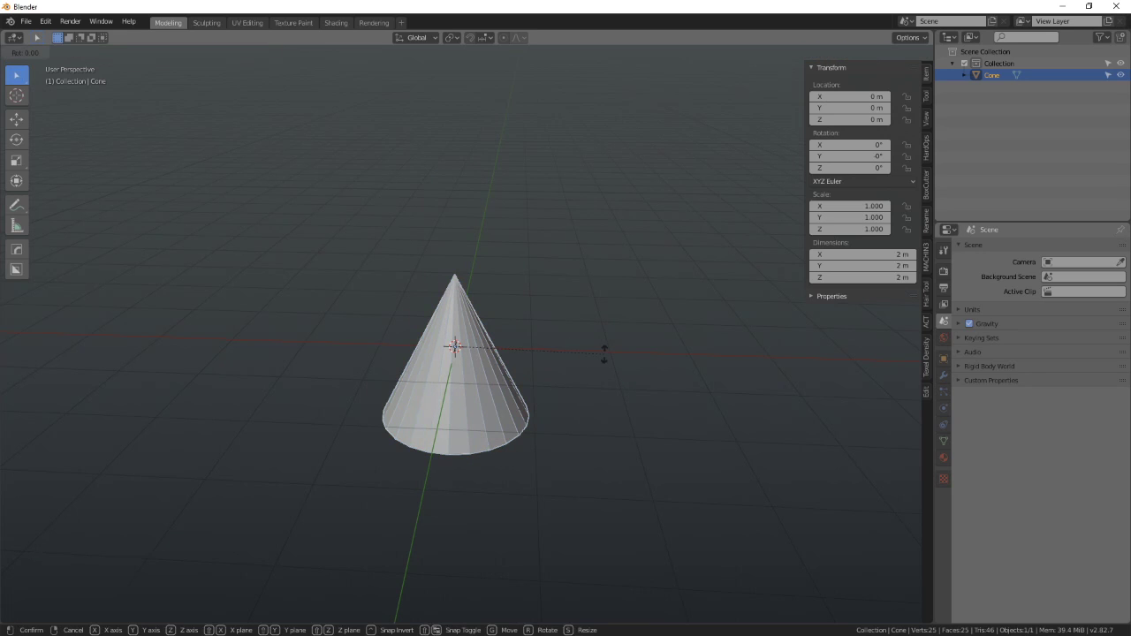
key(x)
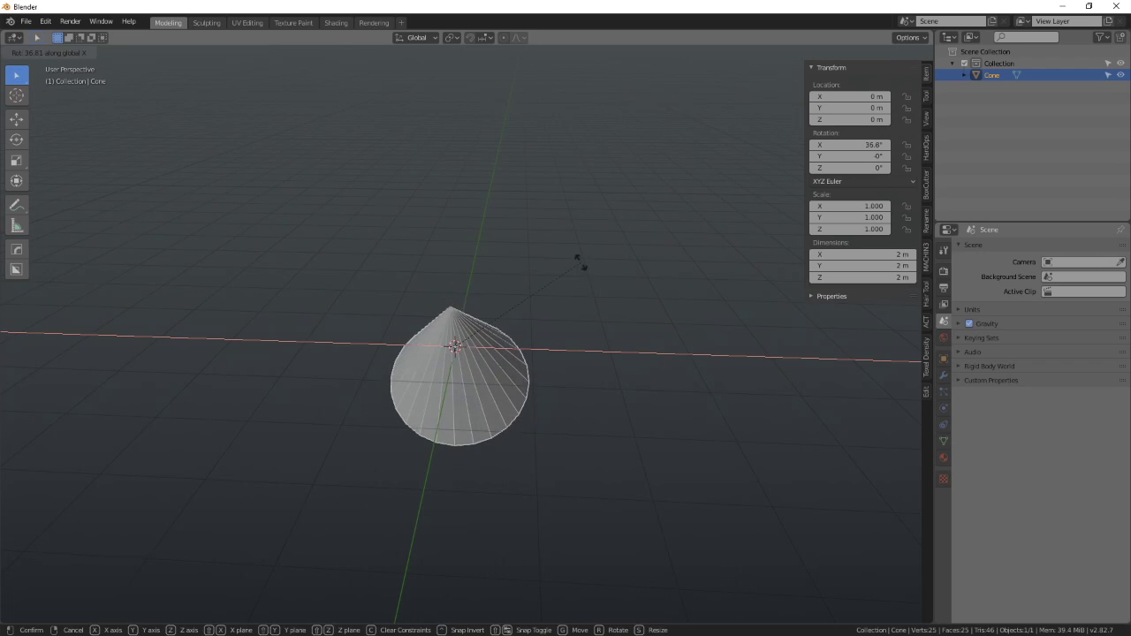
click(580, 428)
key(ctrl+z)
- Try scaling the cone to about 3.198 along the global Z axis only and undo the scaling
middle_drag(580, 422, 608, 454)
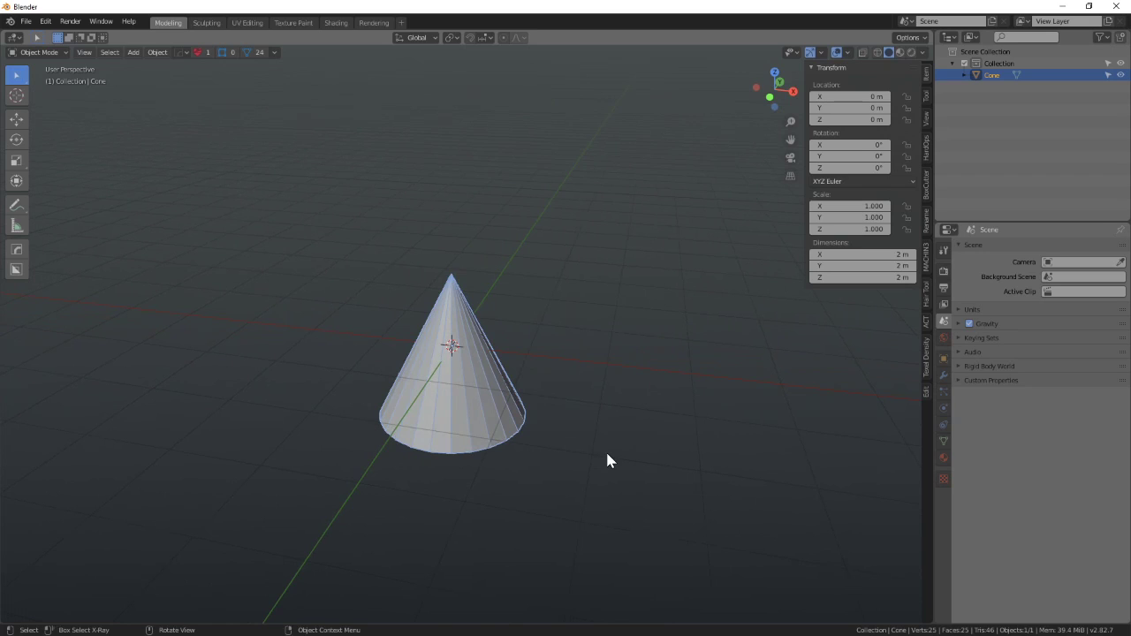
key(s)
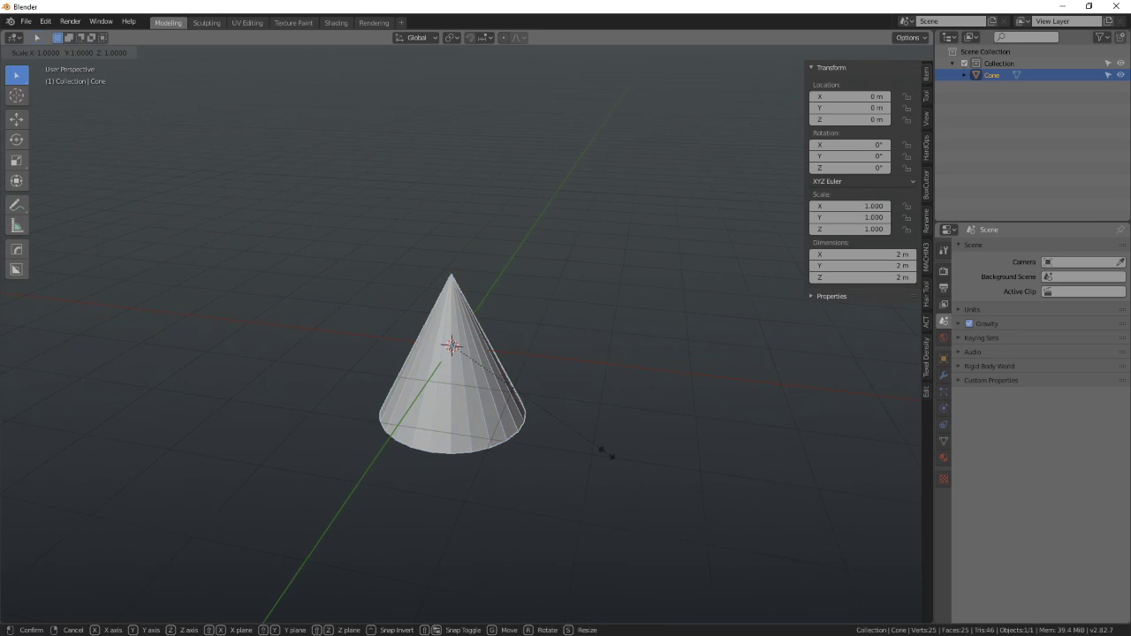
key(z)
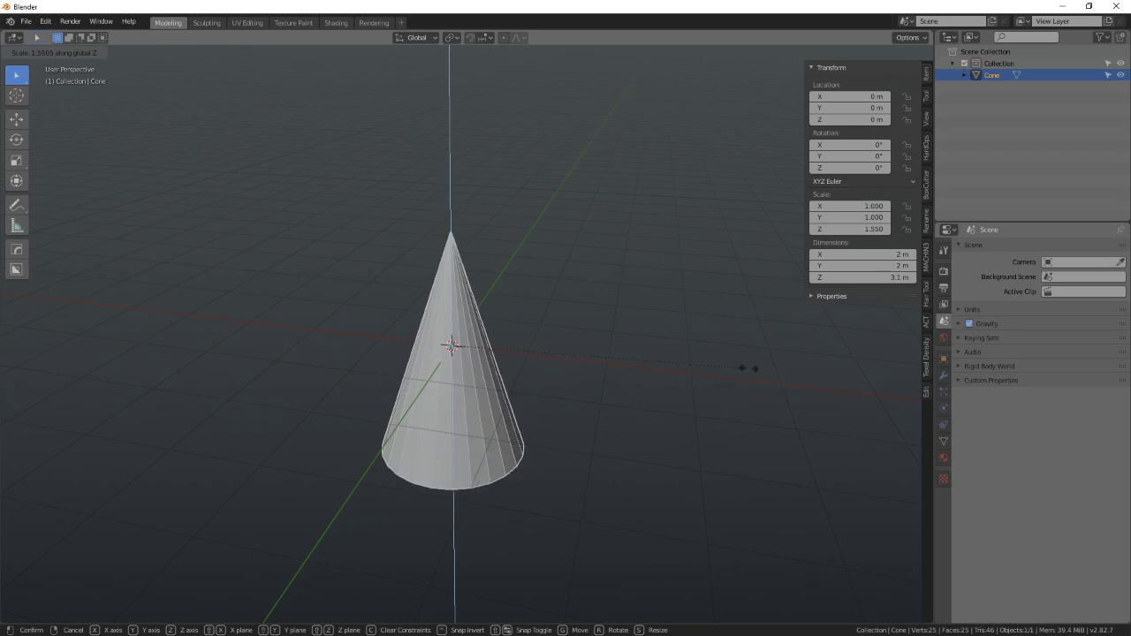
click(124, 365)
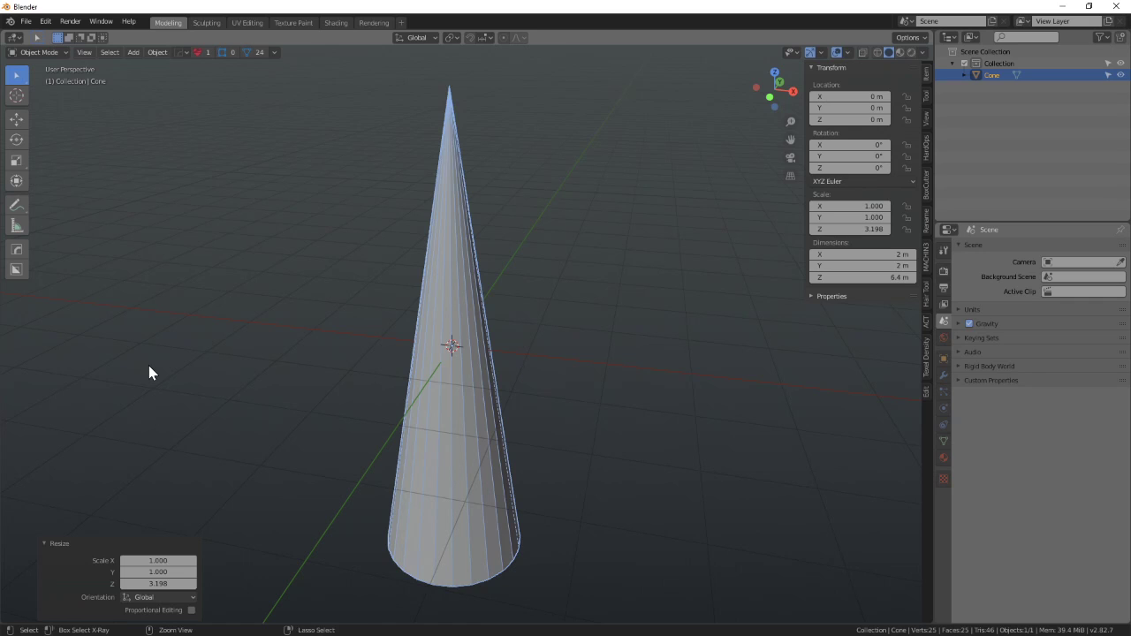
key(ctrl+z)
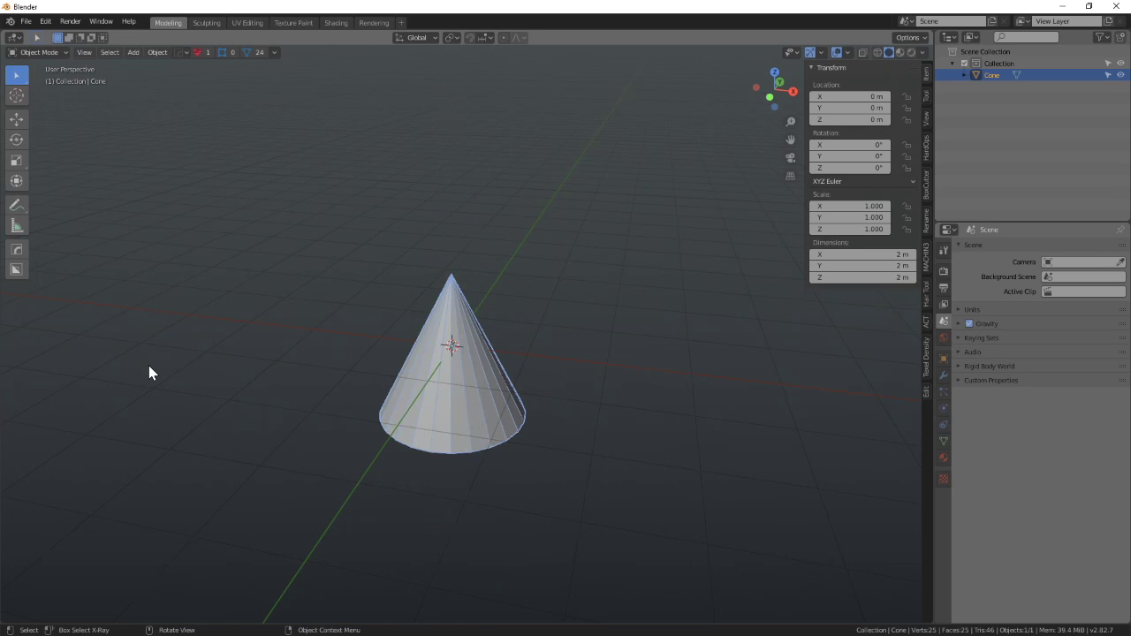
- Turn on snapping, look through the available snap target options, and turn snapping off again
mouse_move(147, 365)
middle_down()
mouse_move(257, 401)
mouse_move(313, 394)
mouse_move(250, 393)
mouse_move(247, 415)
middle_up()
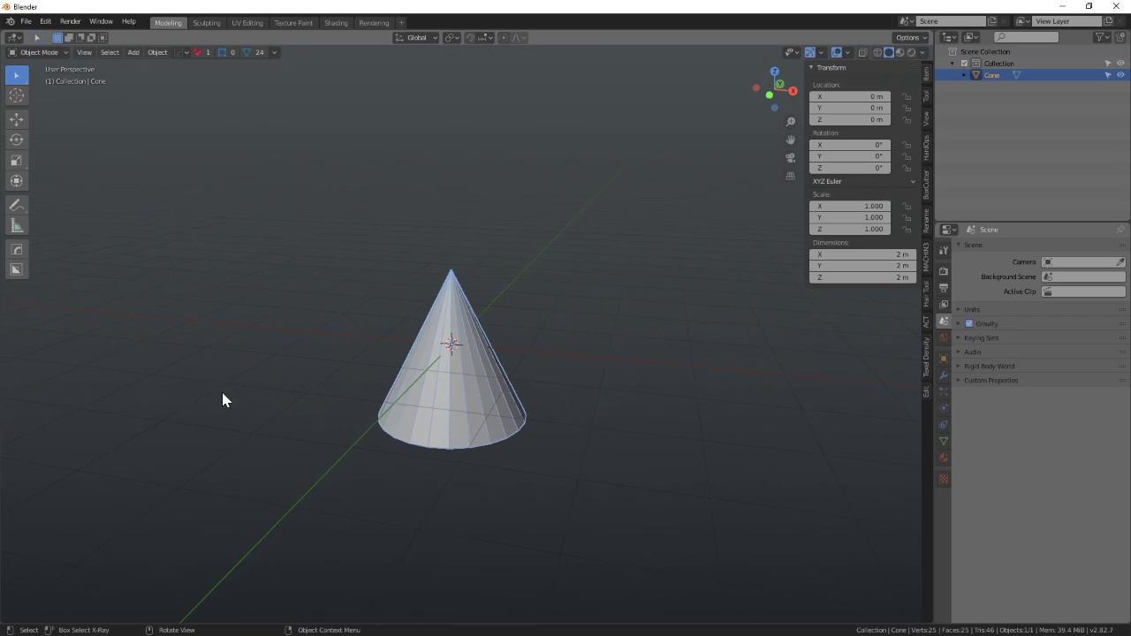
click(469, 37)
click(488, 37)
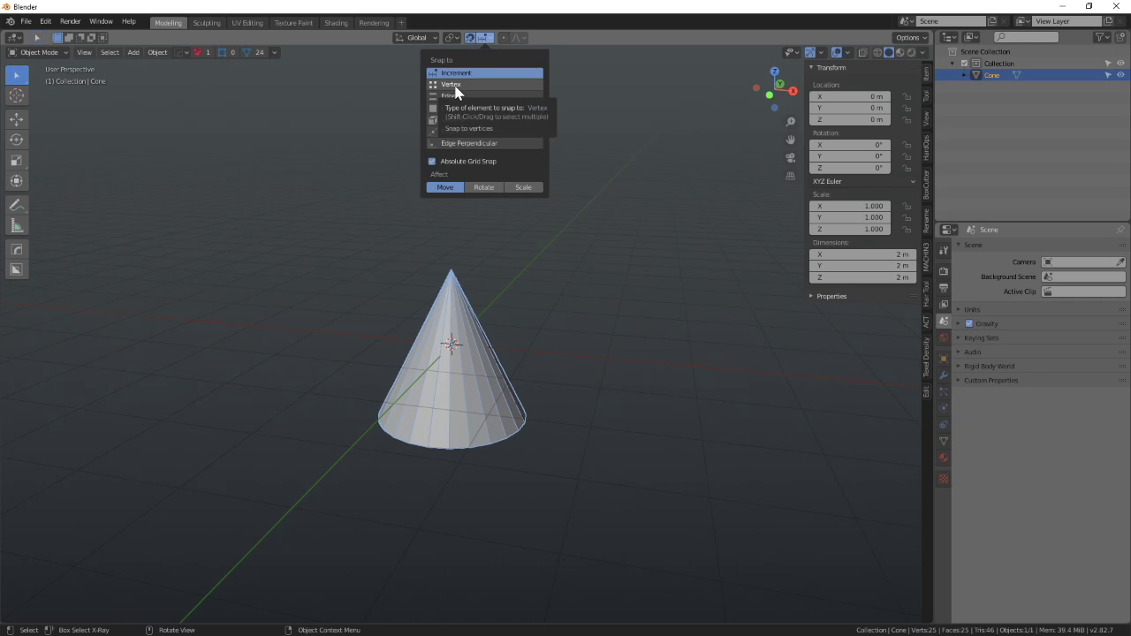
click(492, 37)
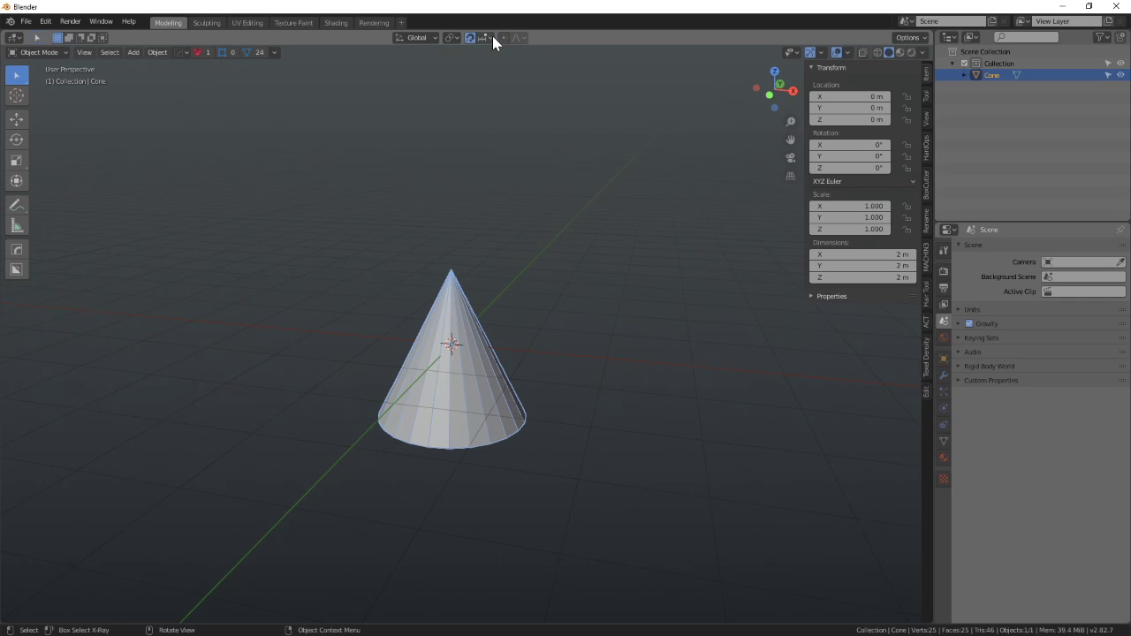
click(470, 38)
click(469, 38)
- Move the cone 1 m along the global X axis, snapping in increments
middle_drag(524, 356, 529, 343)
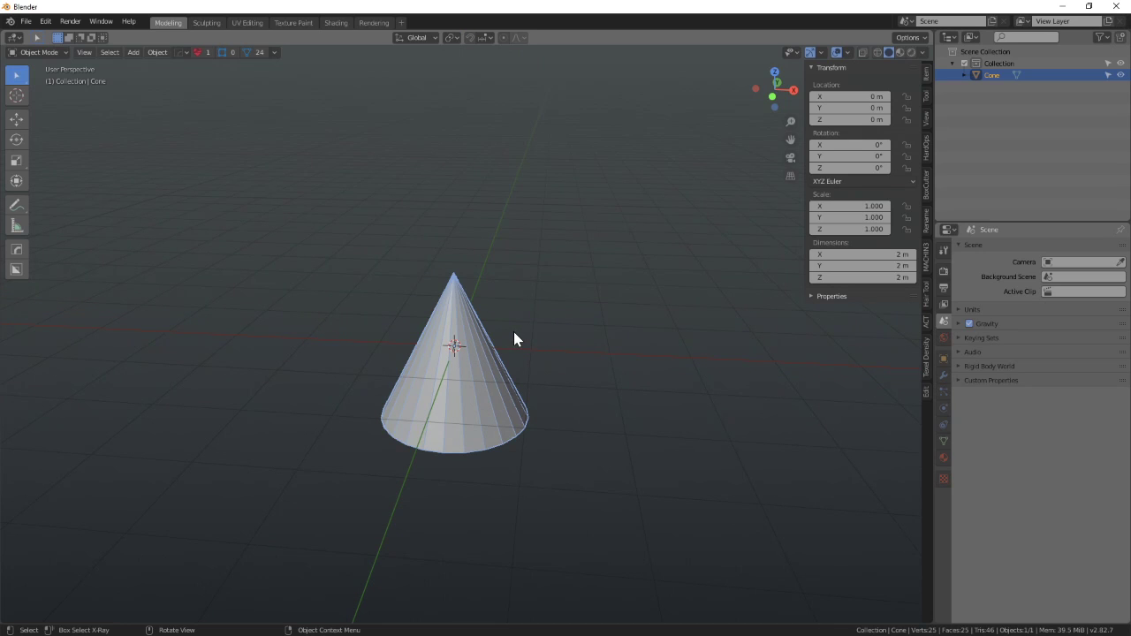
key(g)
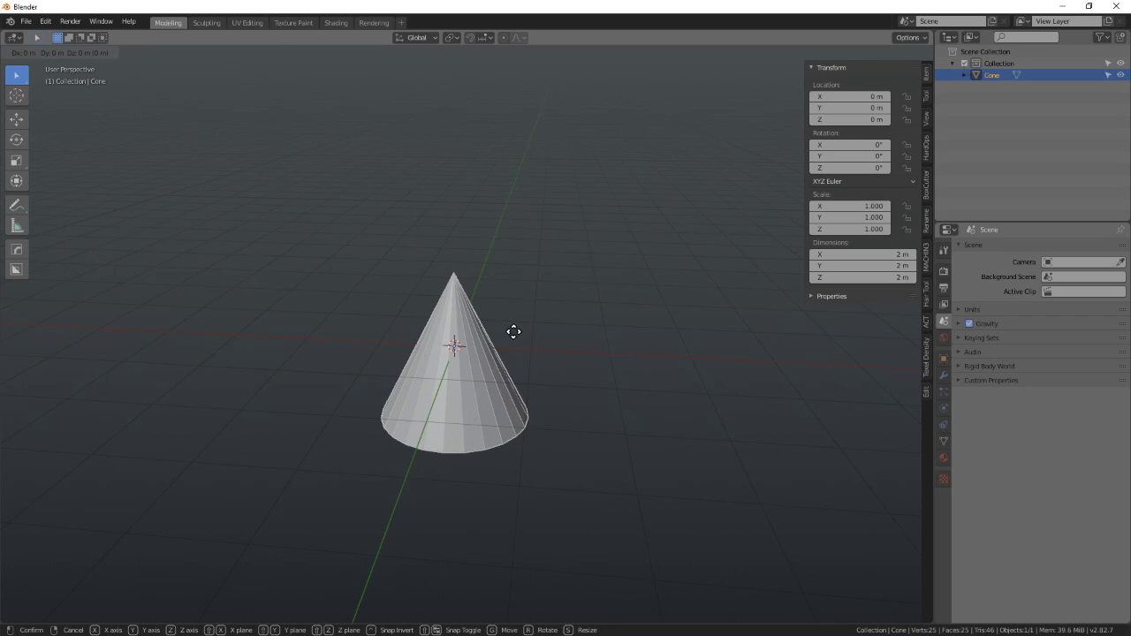
key(x)
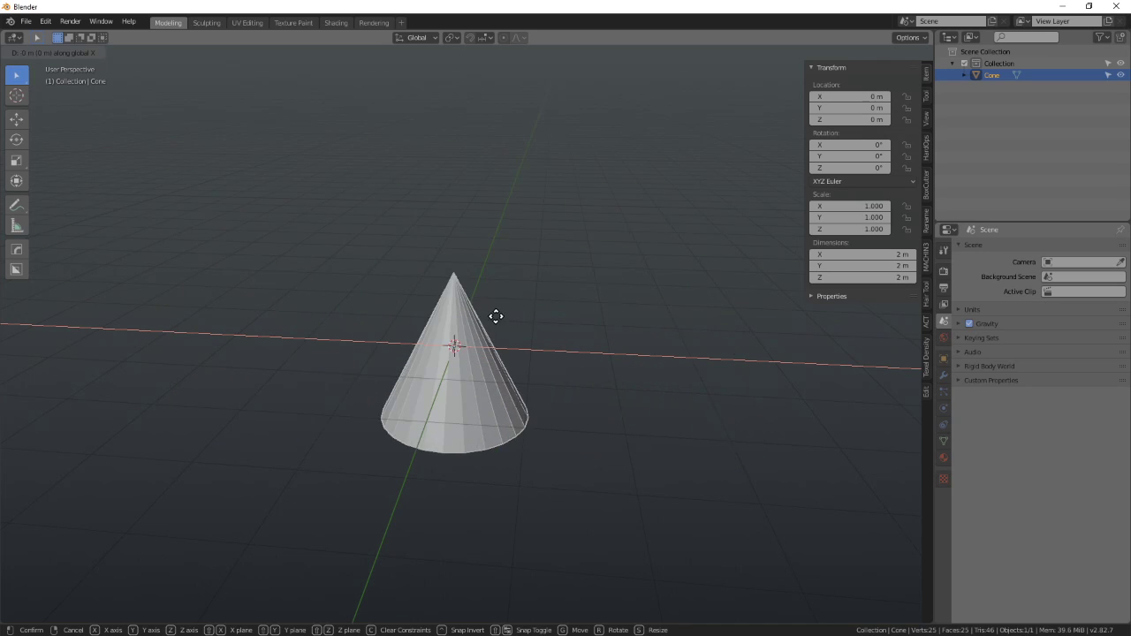
click(568, 320)
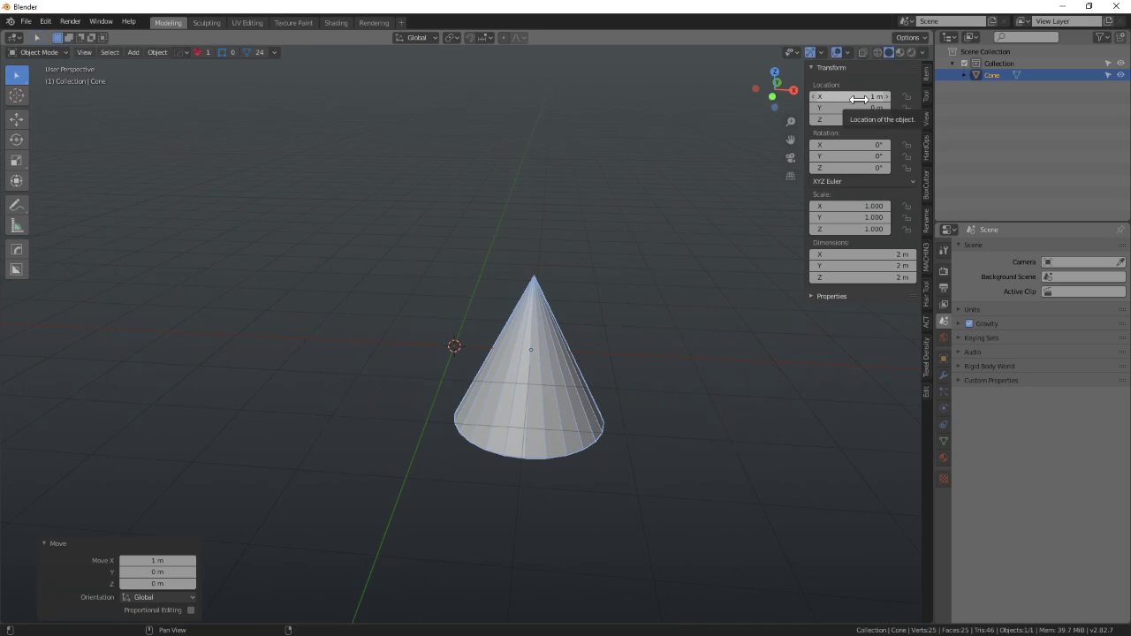
- Undo the cone's last move along the X axis
middle_drag(748, 203, 733, 220)
key(ctrl+z)
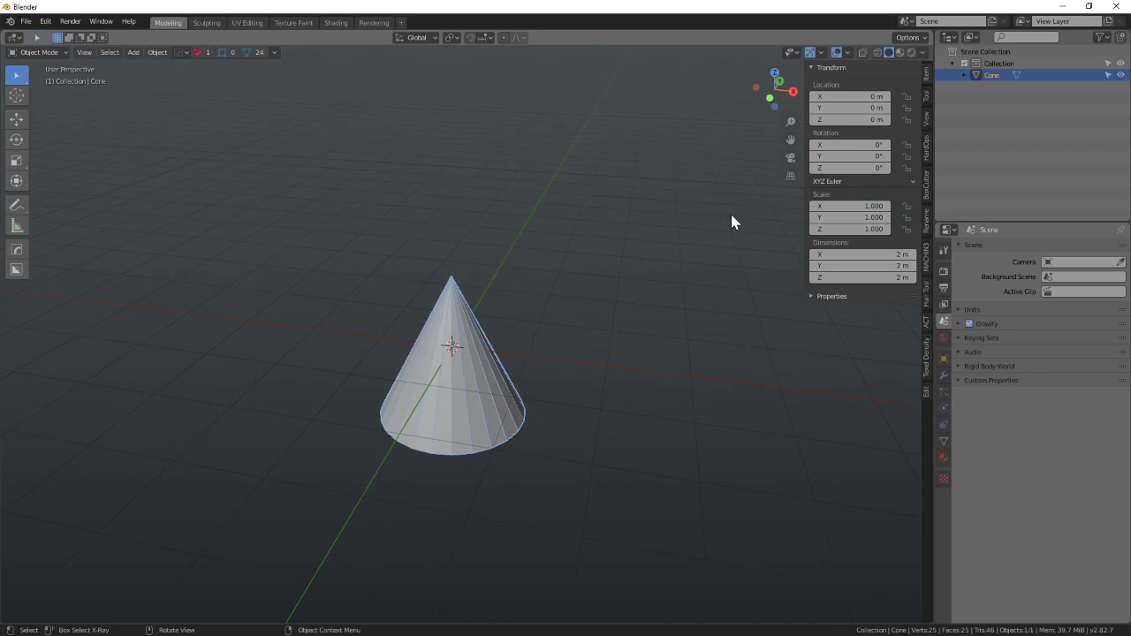
- Try moving the cone along the global Y axis in snapped increments, and bring it back to 0 m
middle_drag(624, 283, 555, 275)
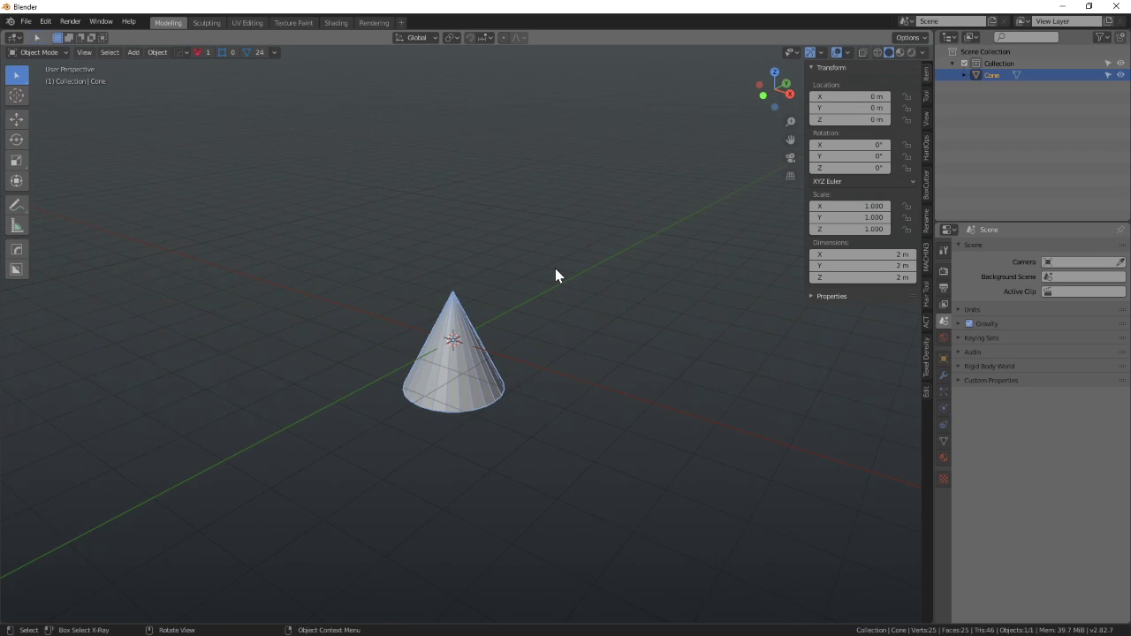
key(g)
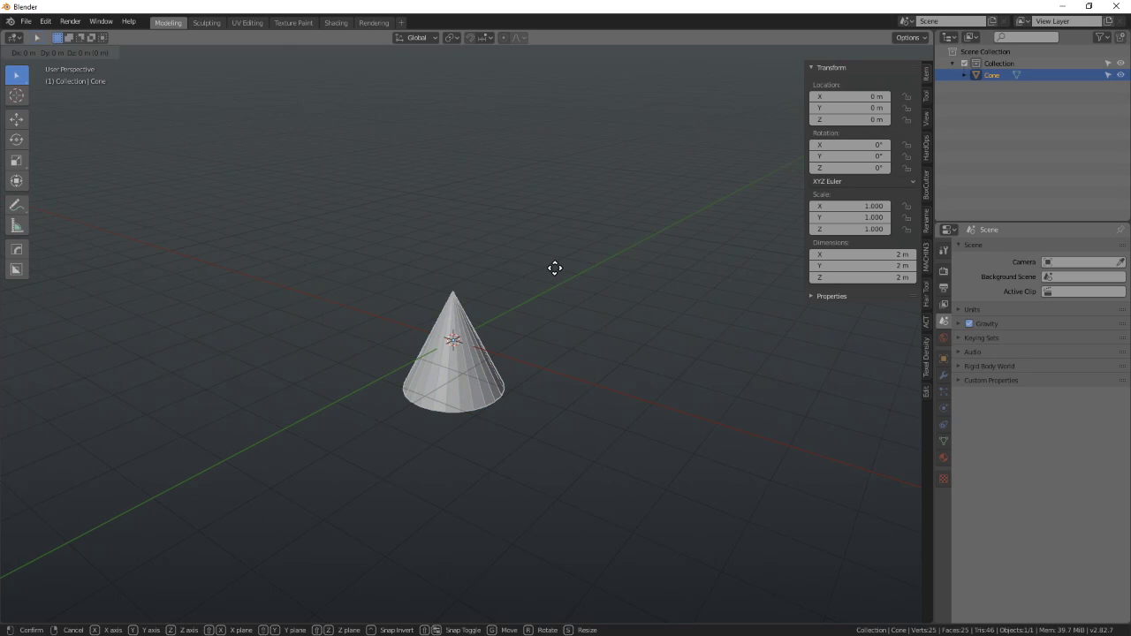
key(y)
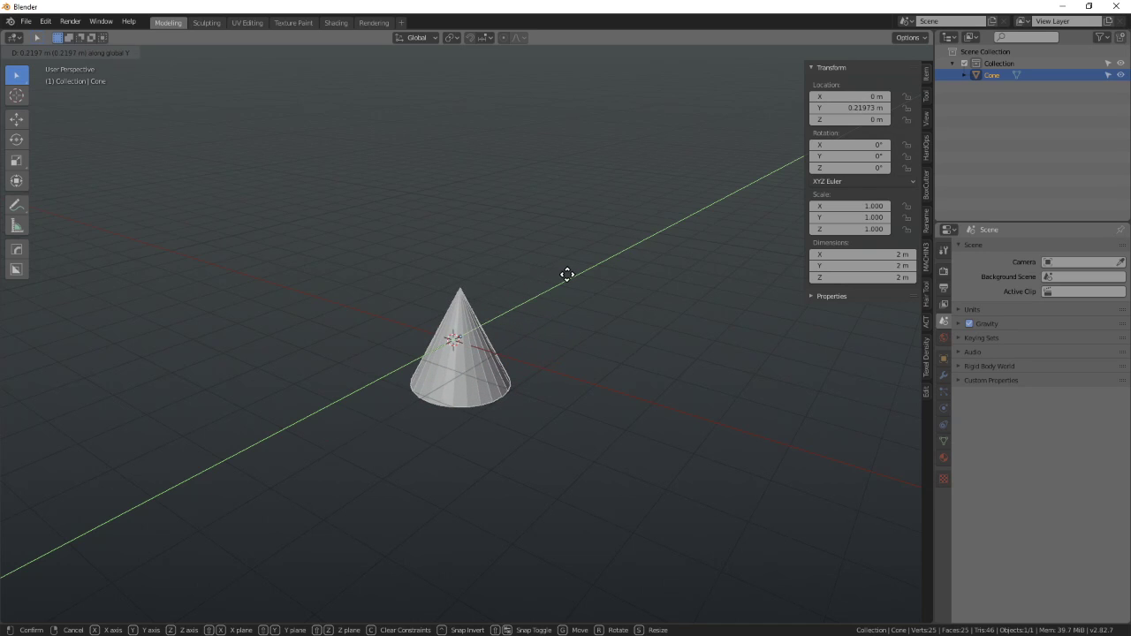
key(ctrl)
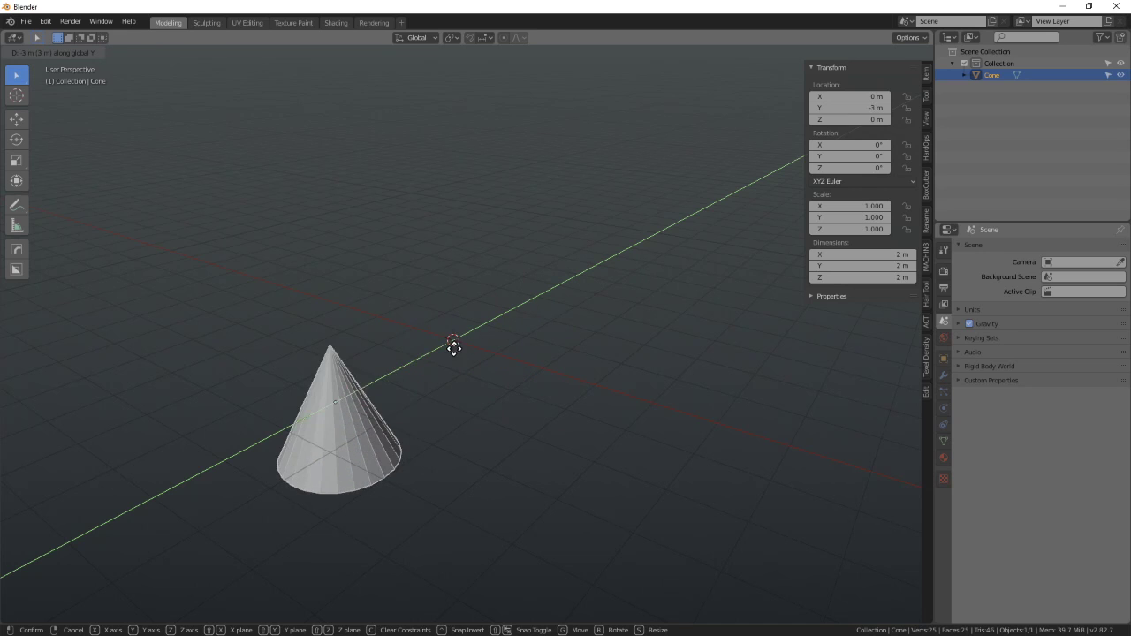
click(570, 294)
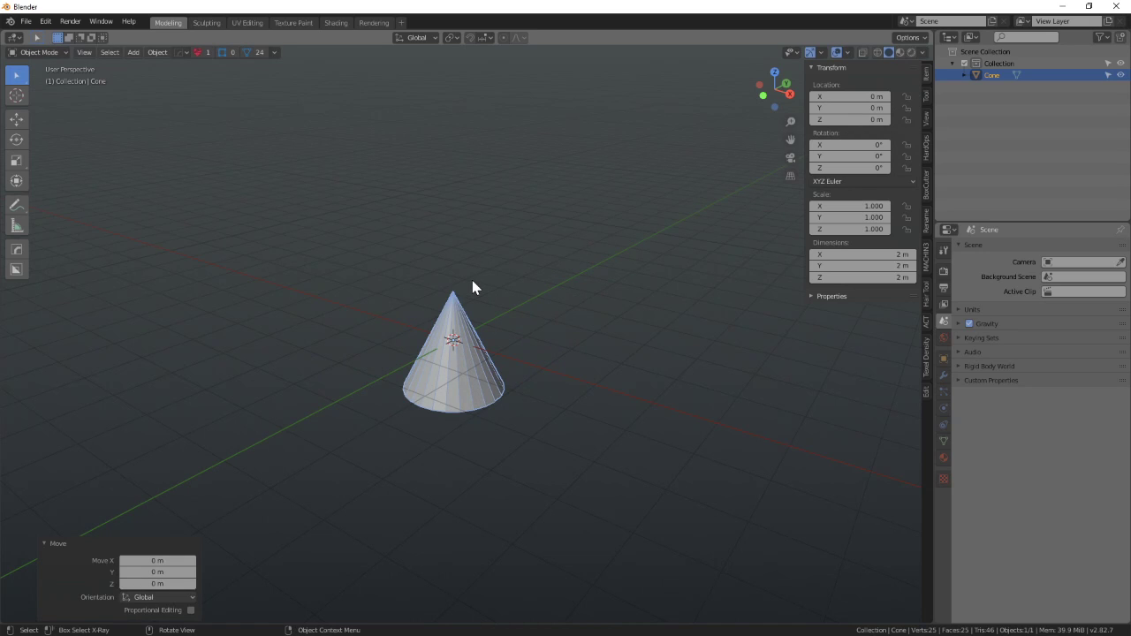
- From the front view, try rotating the cone 90° around the global Y axis with snapping, and undo the rotation
middle_drag(478, 282, 540, 281)
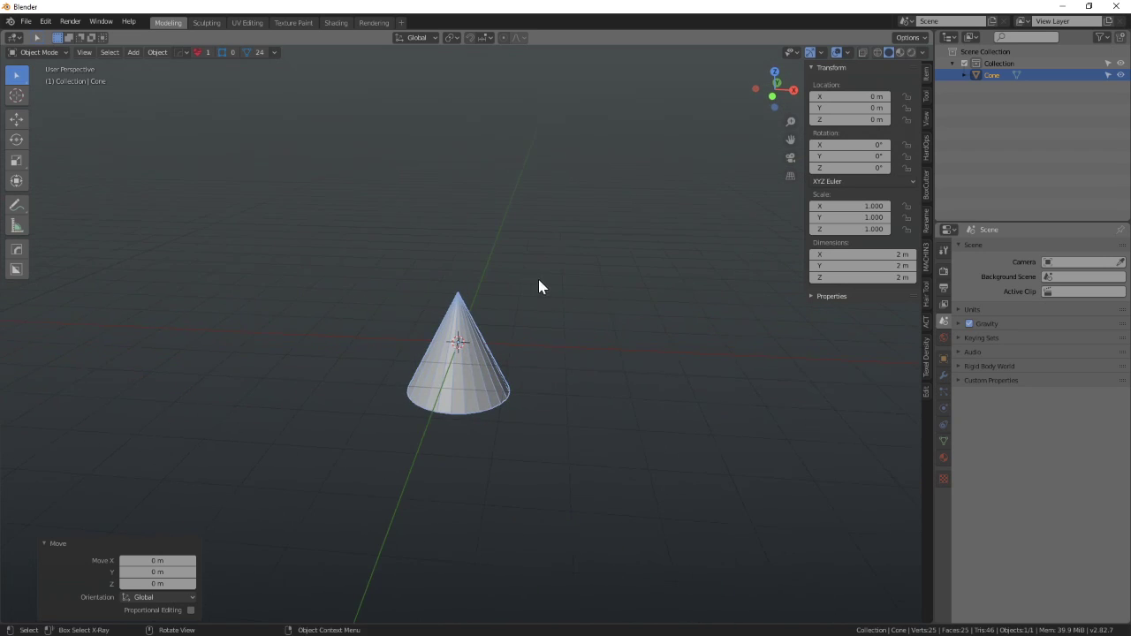
key(KP_1)
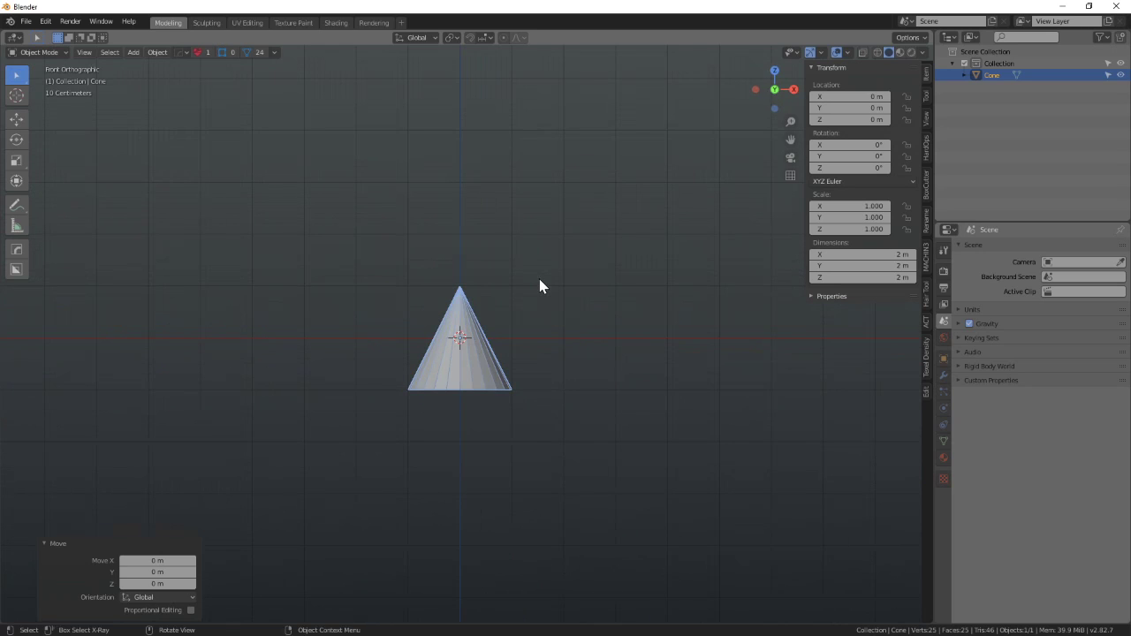
key(r)
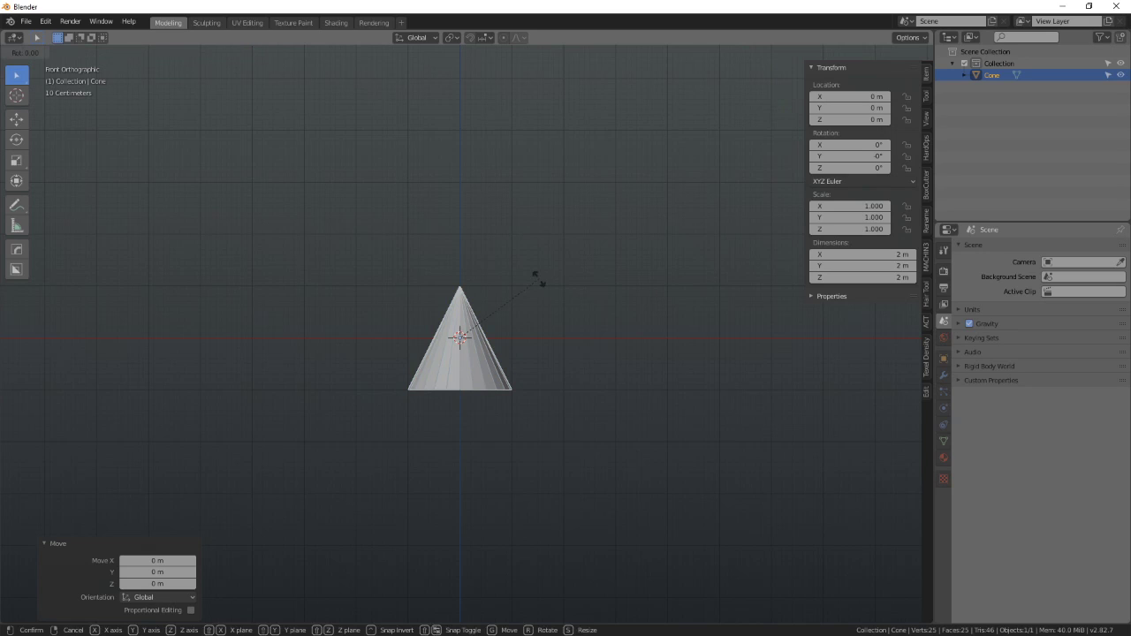
key(y)
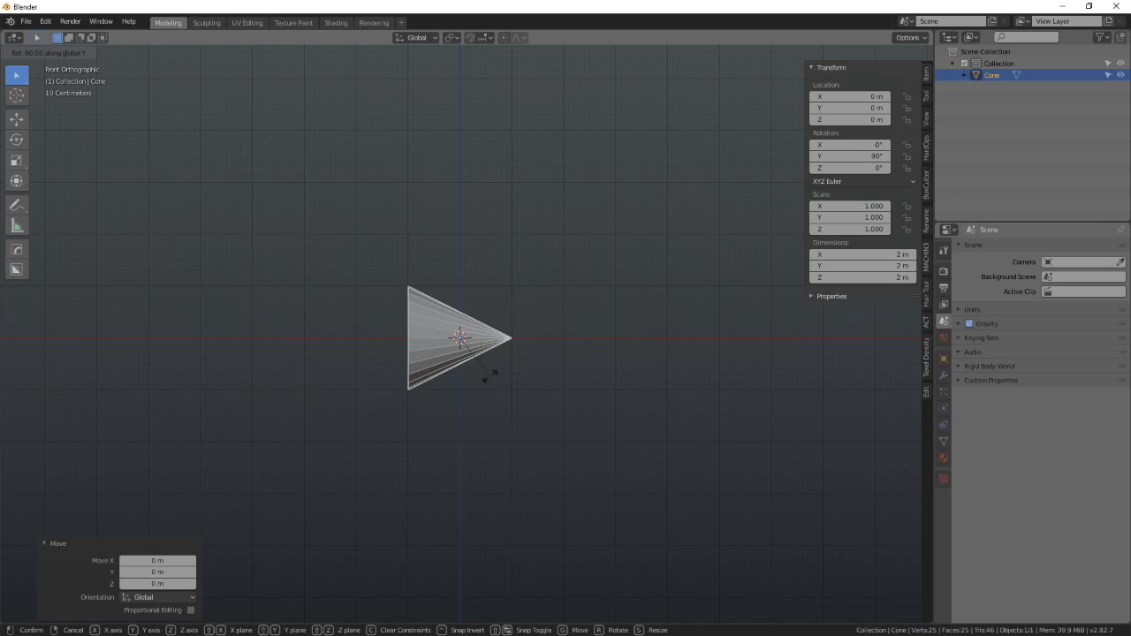
click(491, 375)
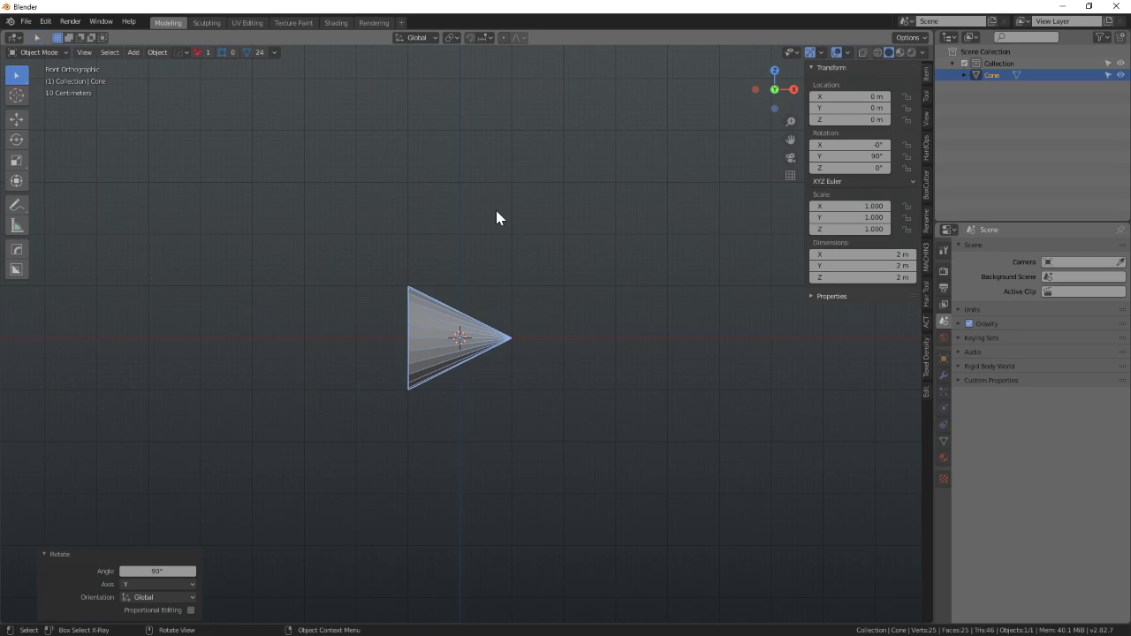
key(ctrl+z)
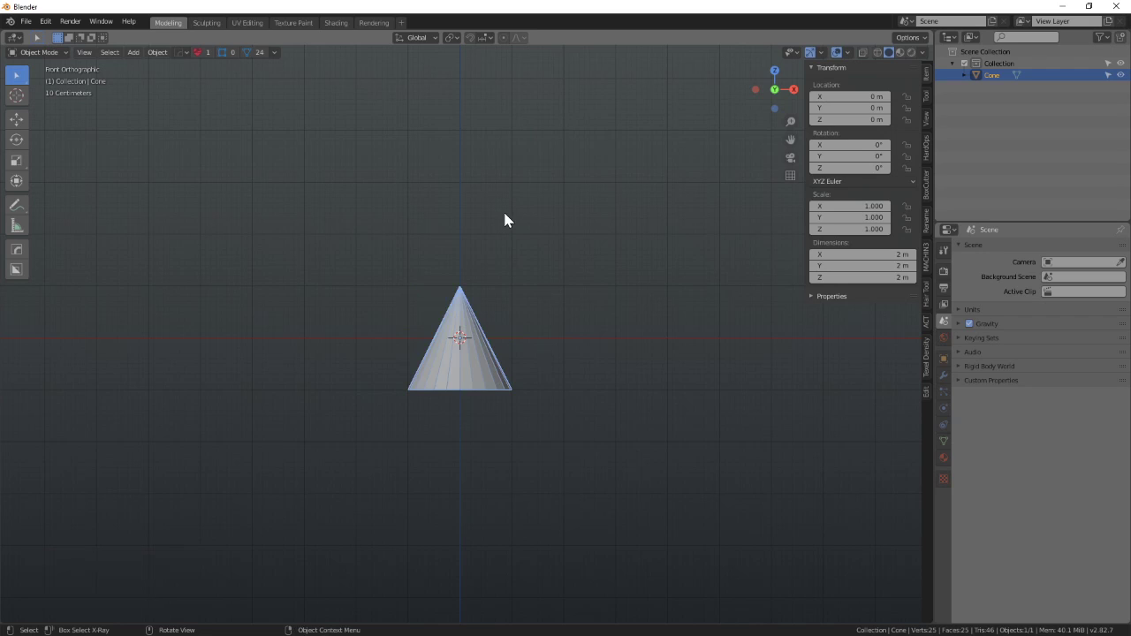
- Try scaling the cone uniformly to 2.000 in snapped increments, and undo the scaling
key(s)
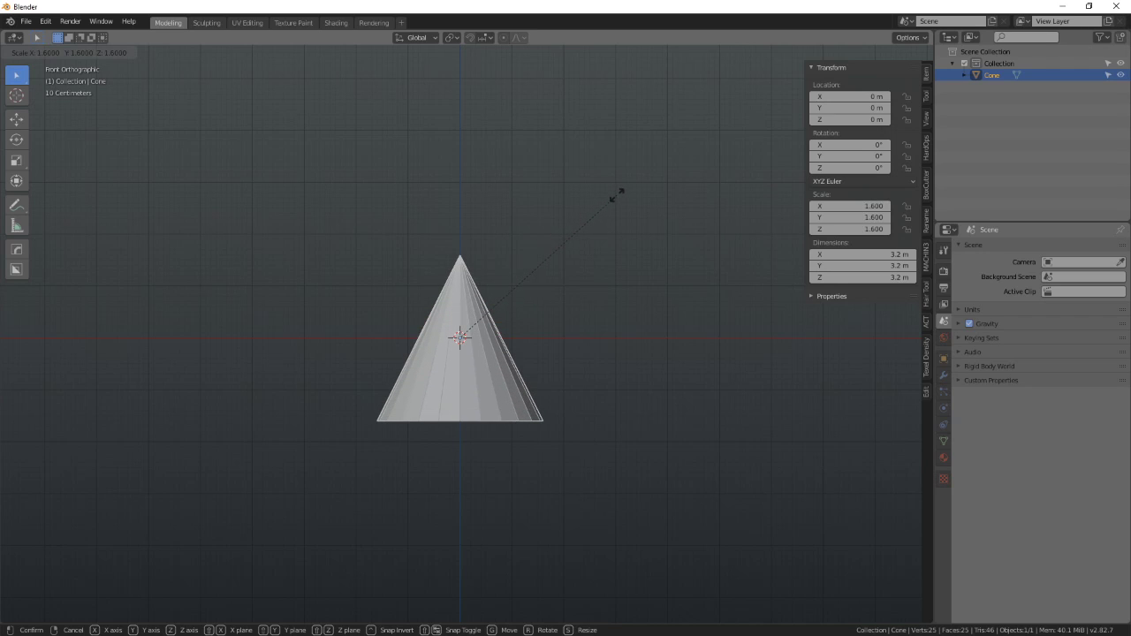
click(654, 166)
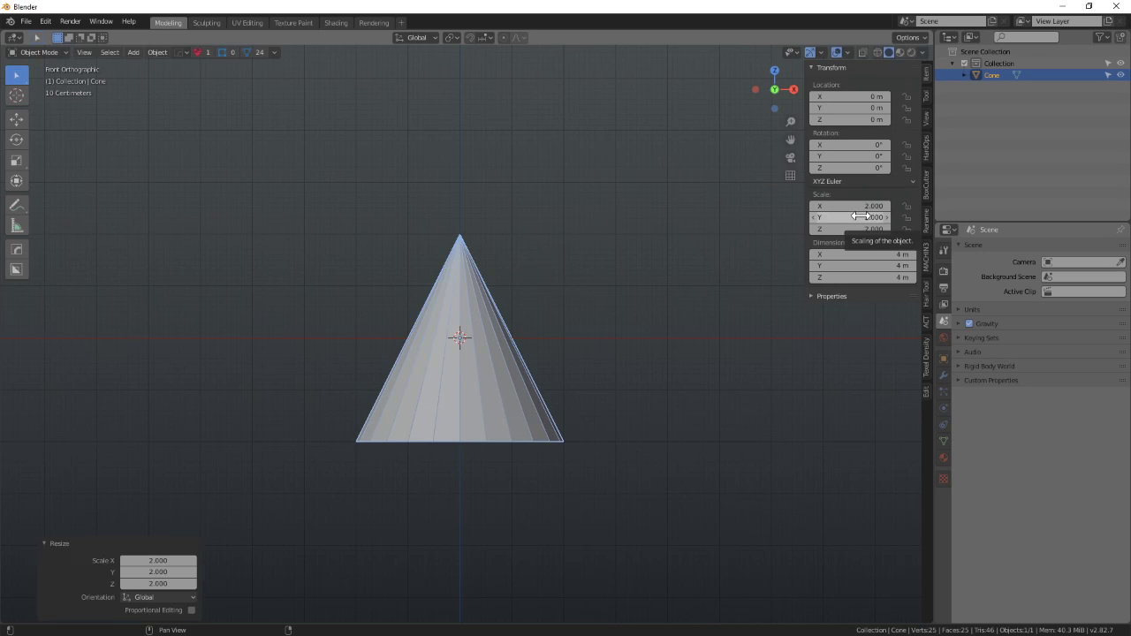
middle_drag(575, 291, 533, 318)
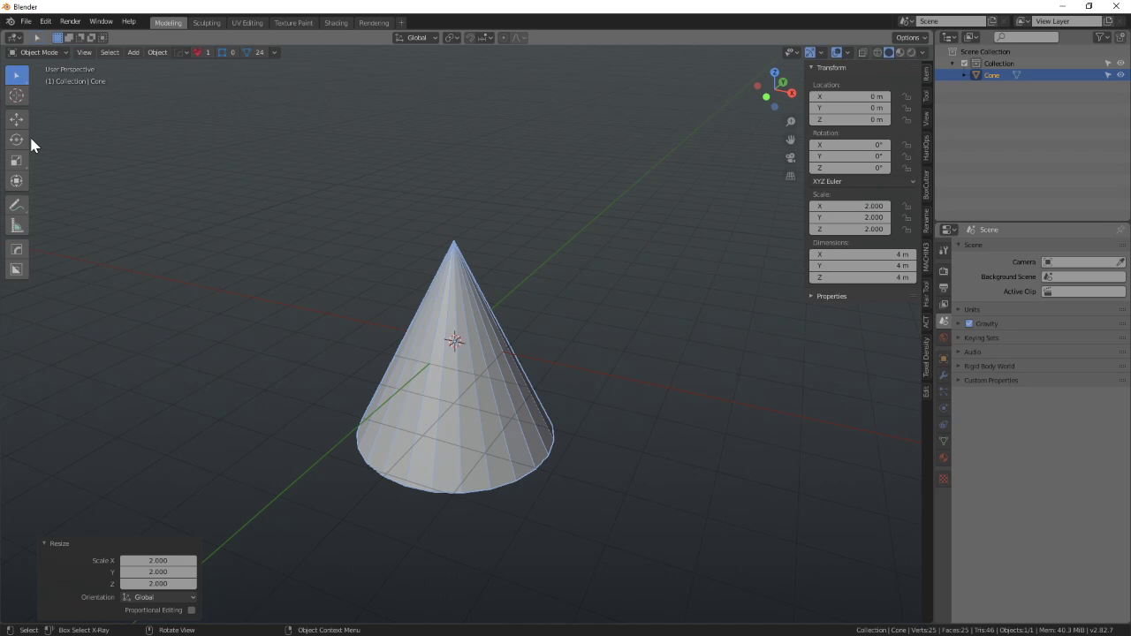
key(ctrl+z)
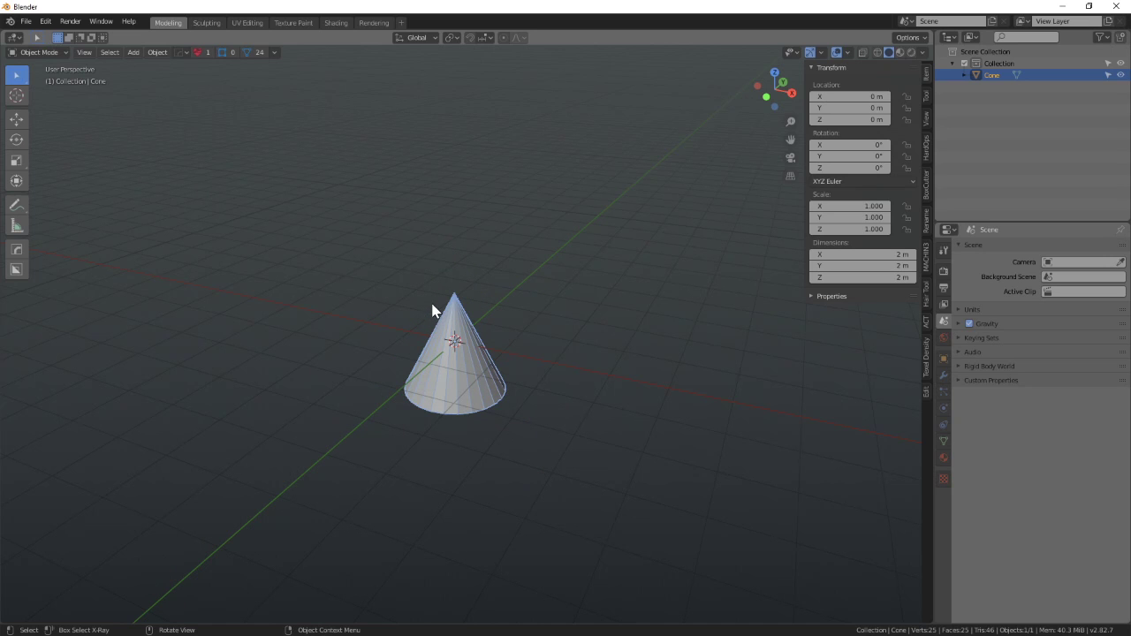
- Add a new collection directly under the Scene Collection
middle_drag(553, 327, 537, 376)
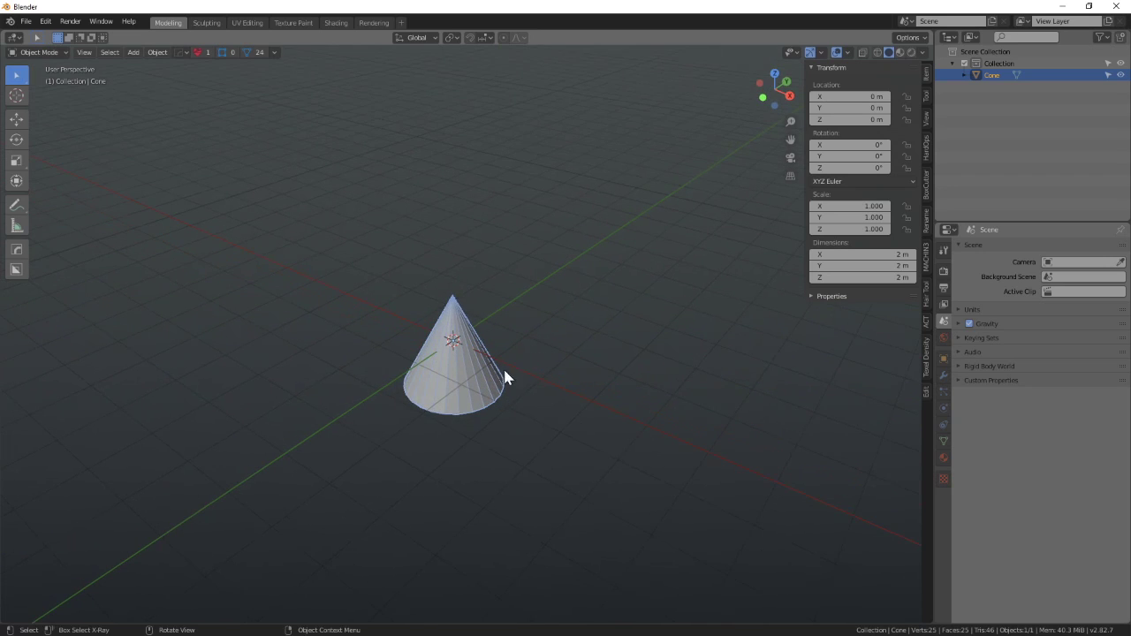
shift+middle_drag(504, 370, 528, 340)
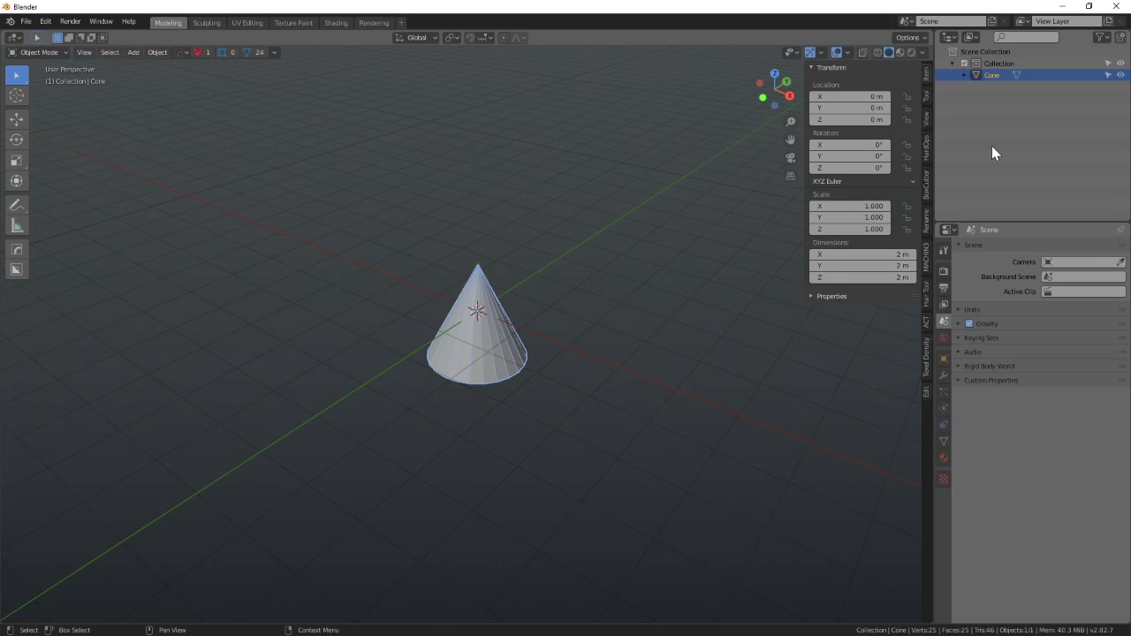
click(992, 53)
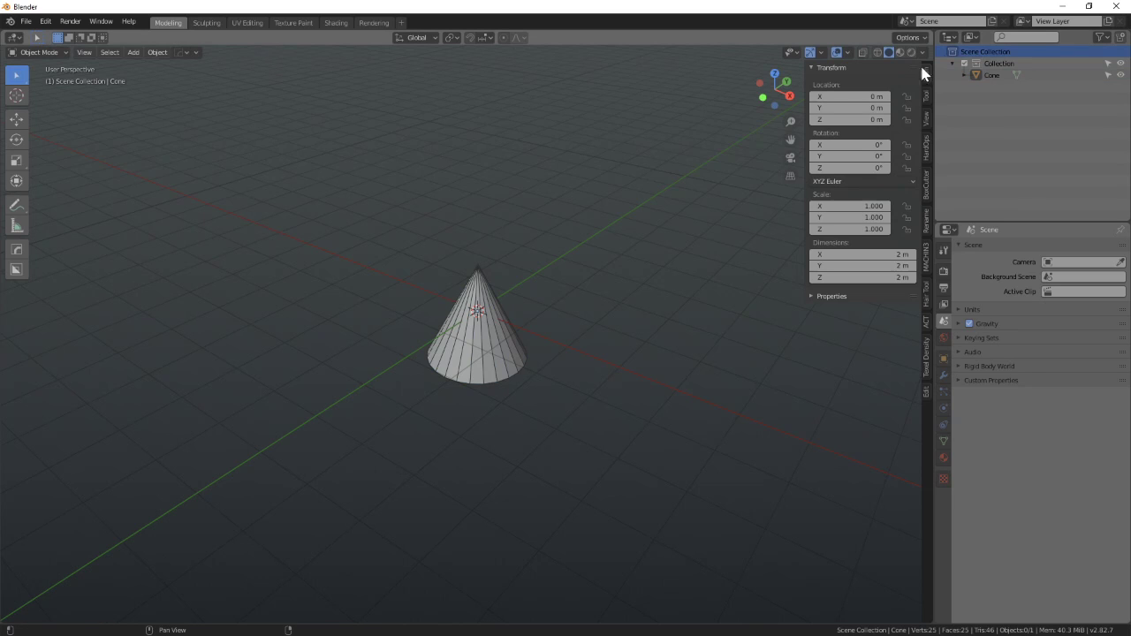
right_click(980, 53)
click(980, 52)
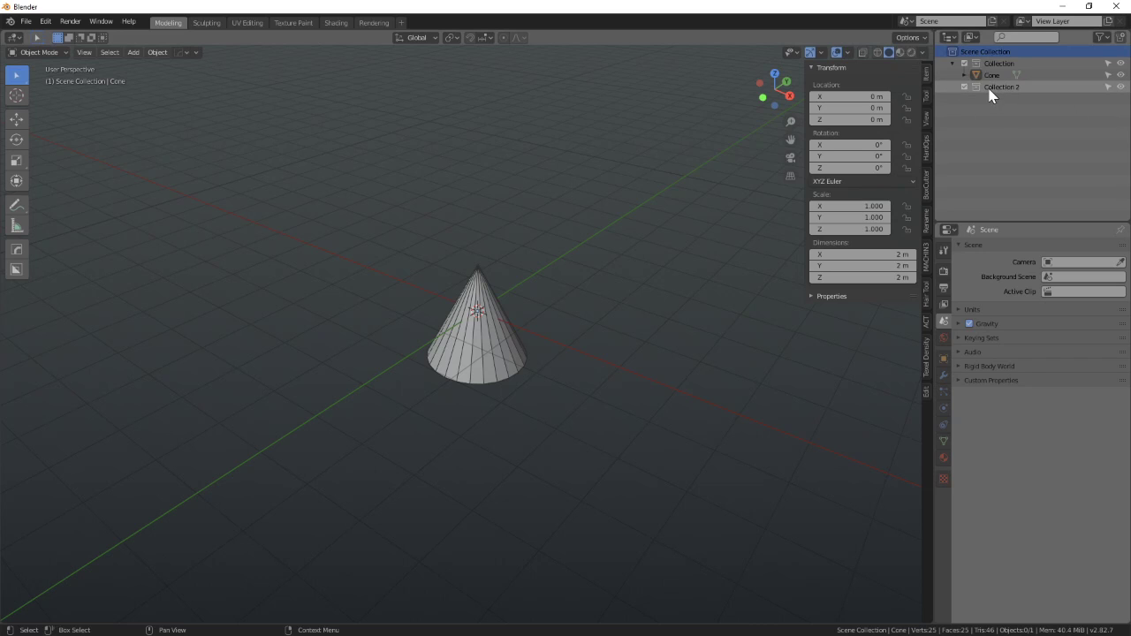
- Rename the new collection as Head, correcting the capitalisation of its last letter
click(987, 87)
double_click(987, 87)
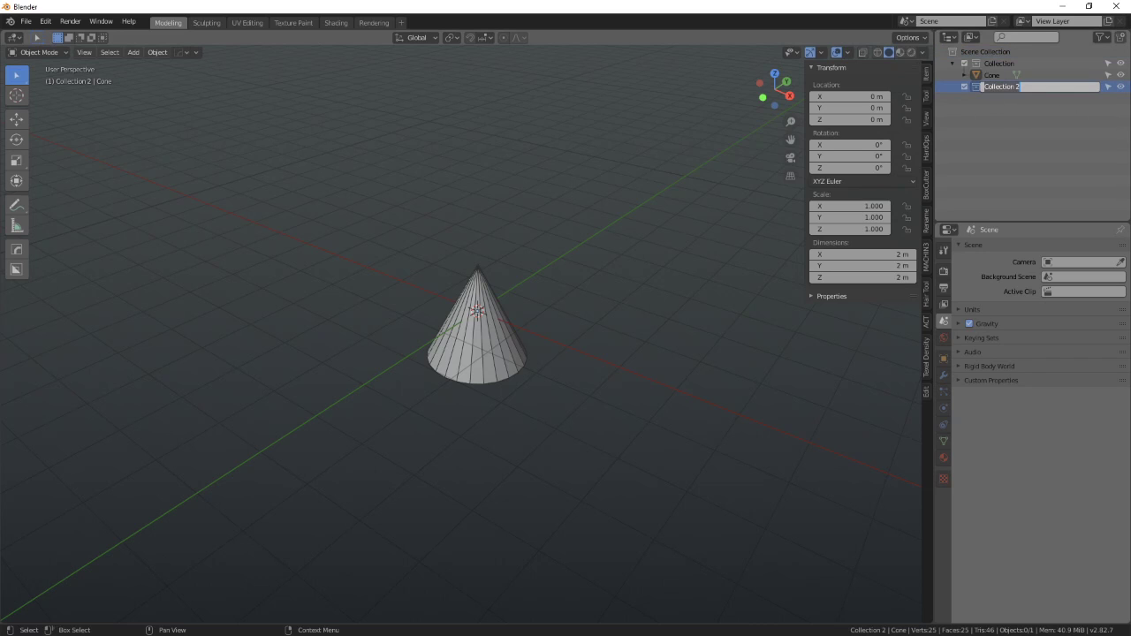
text(HeaD)
key(Return)
double_click(999, 87)
key(End)
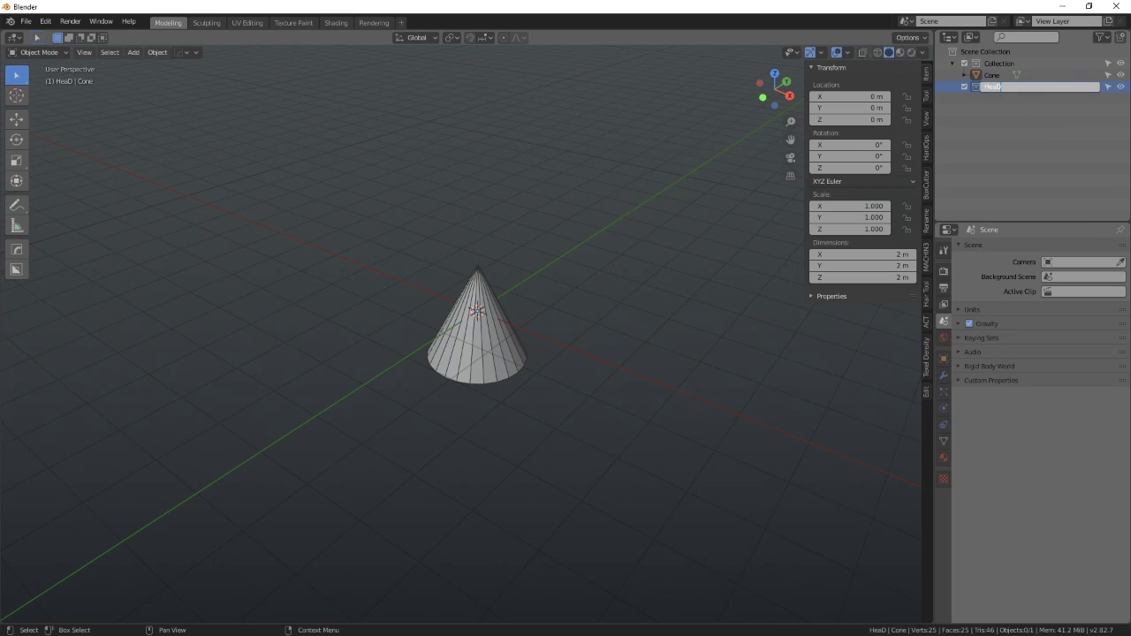
key(BackSpace)
text(d)
key(Return)
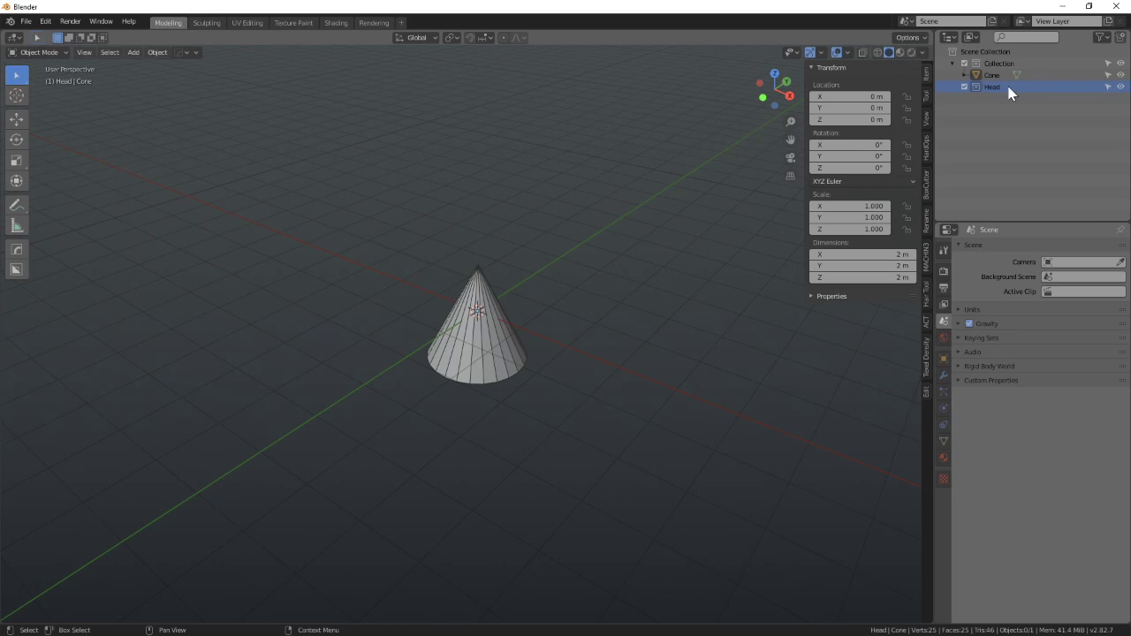
- Select the cone and move it to the Head collection
click(994, 76)
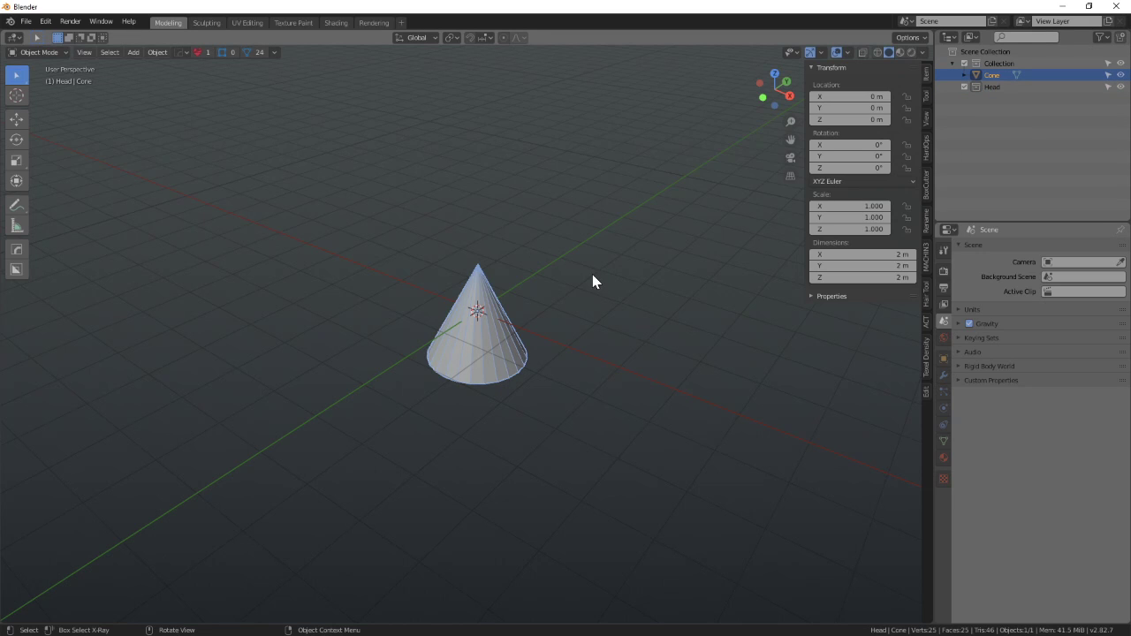
middle_drag(601, 278, 626, 257)
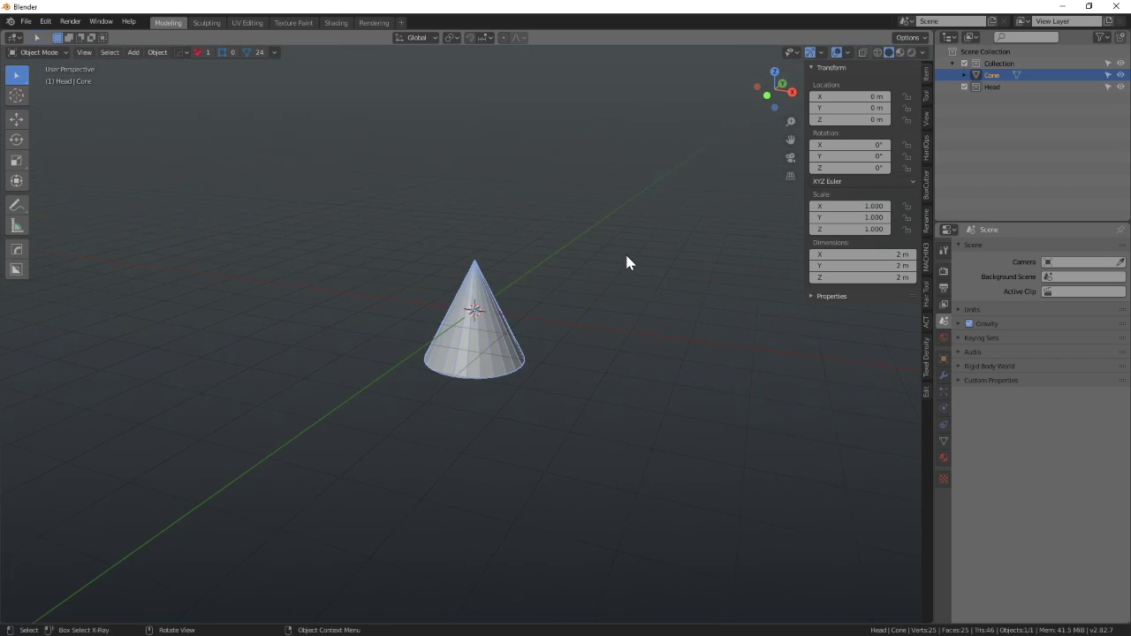
middle_drag(556, 318, 543, 324)
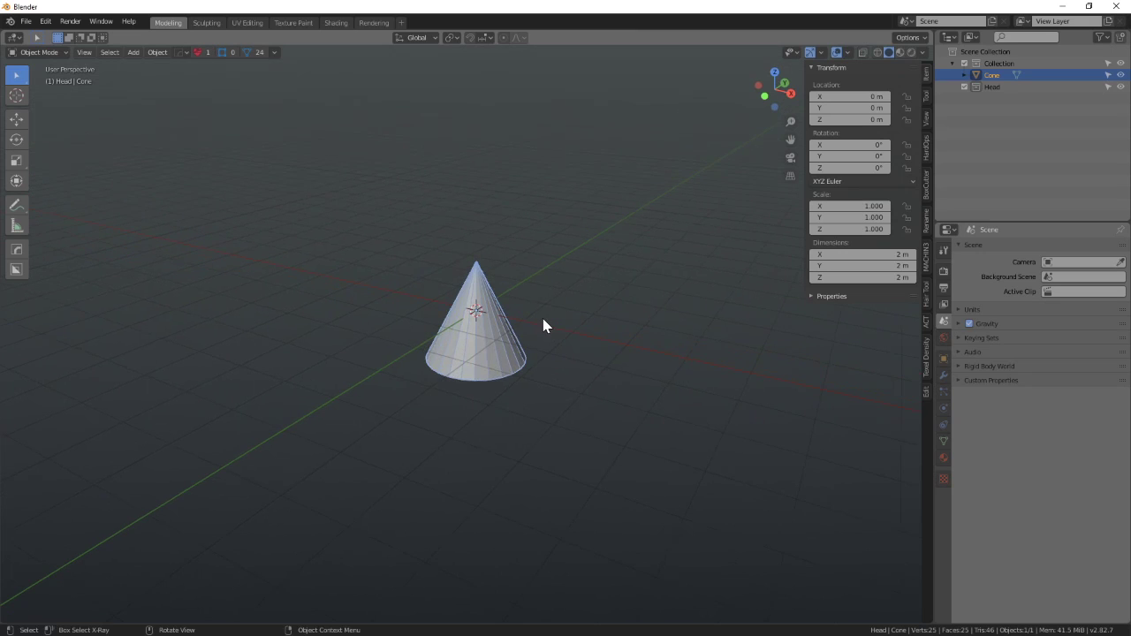
key(m)
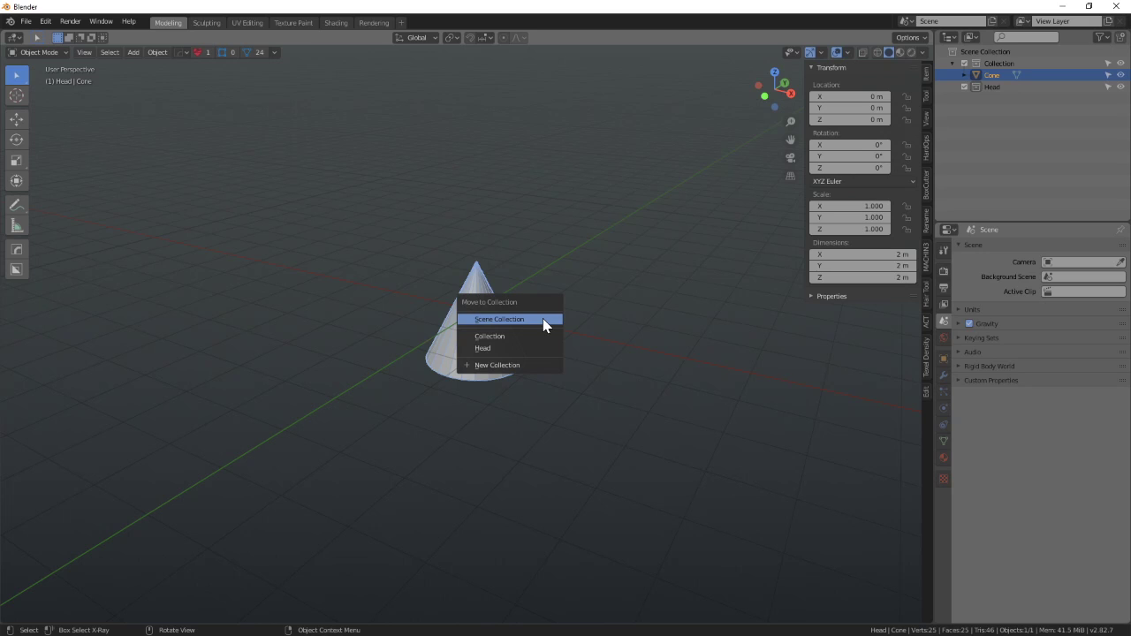
click(508, 348)
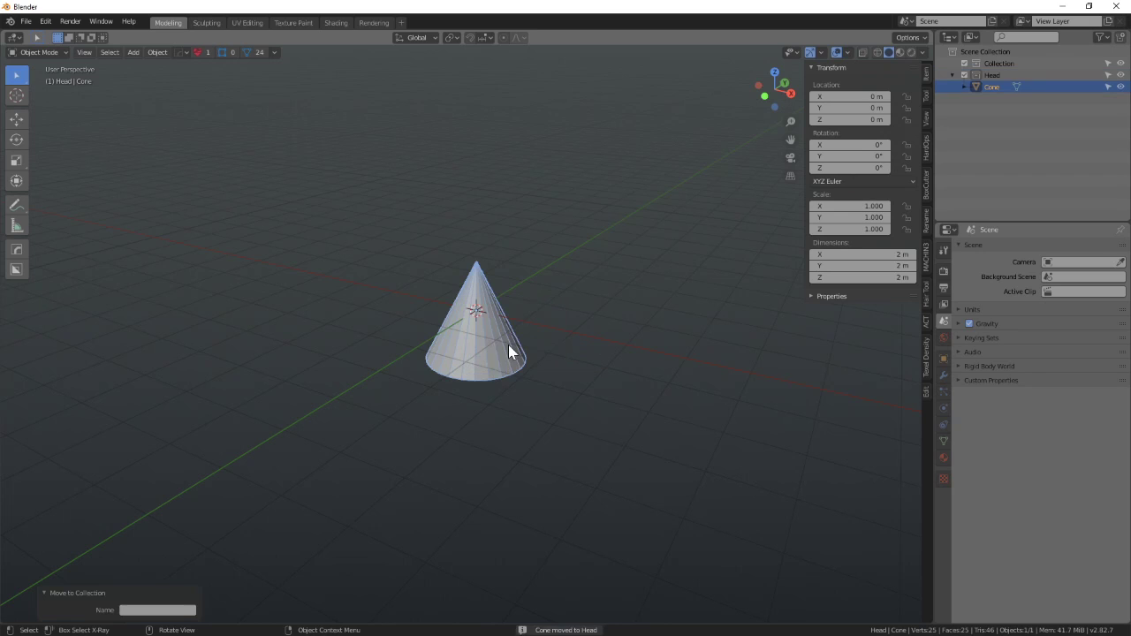
- Try hiding and showing the Head collection, and do the same for the cone inside it
click(952, 75)
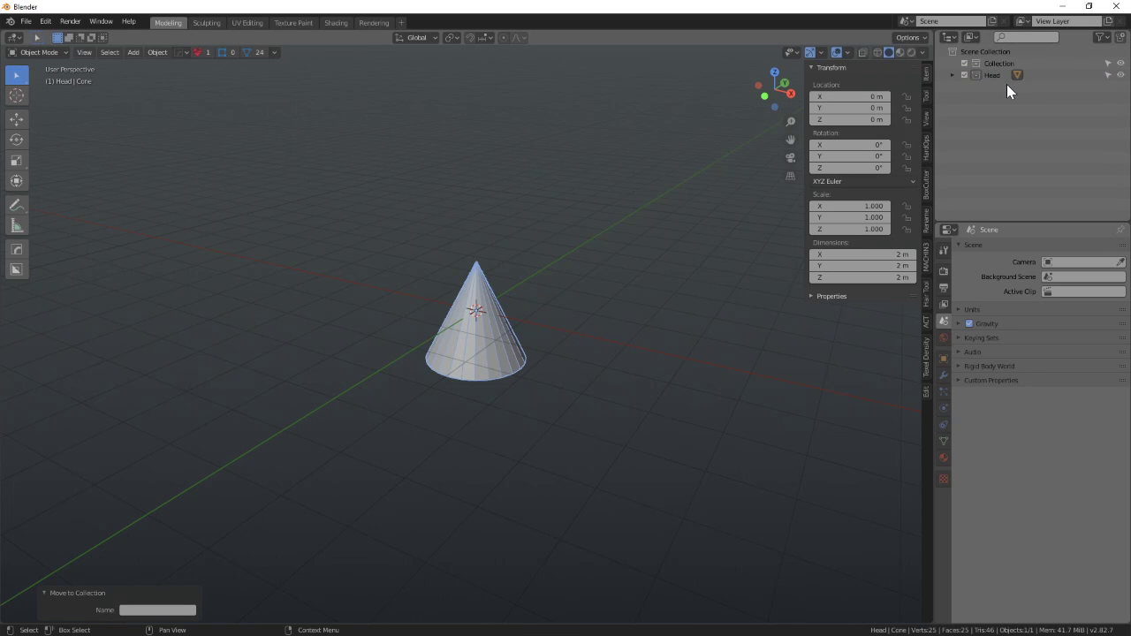
click(1121, 75)
click(1121, 75)
click(1120, 75)
click(1120, 75)
click(952, 75)
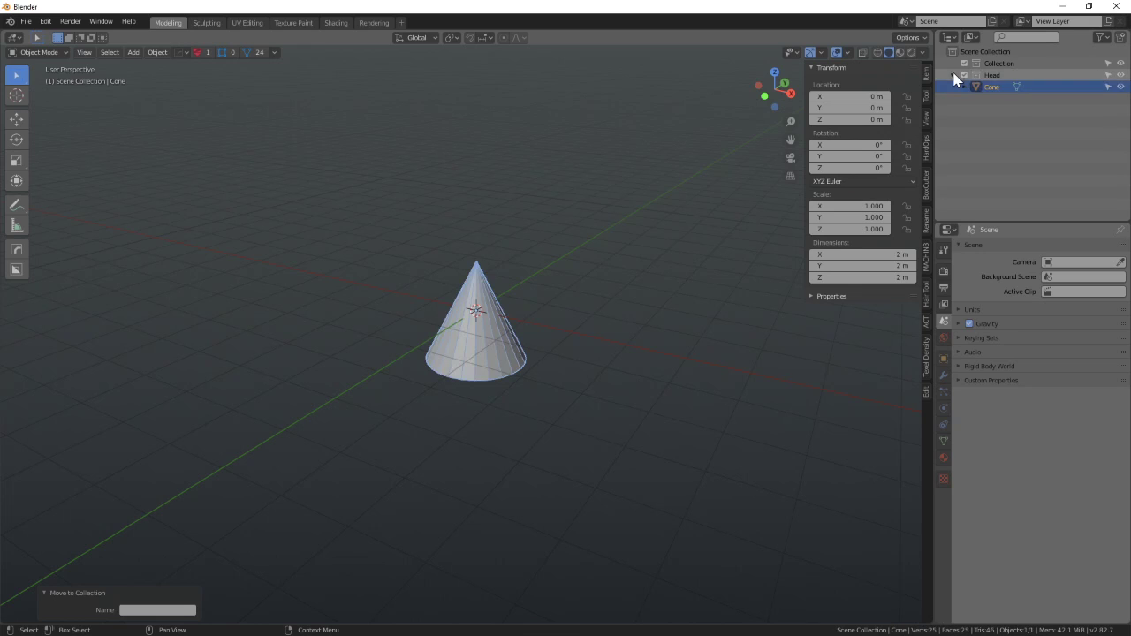
click(1120, 87)
click(1120, 87)
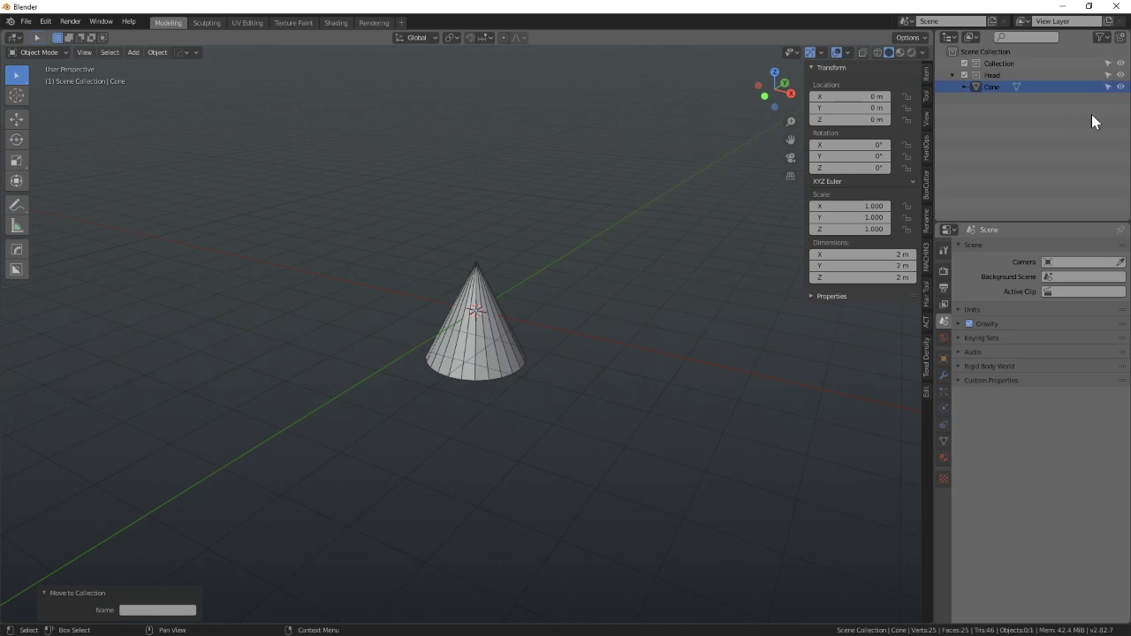
- Turn off the selectability restriction toggle in the outliner's filter options
click(1106, 44)
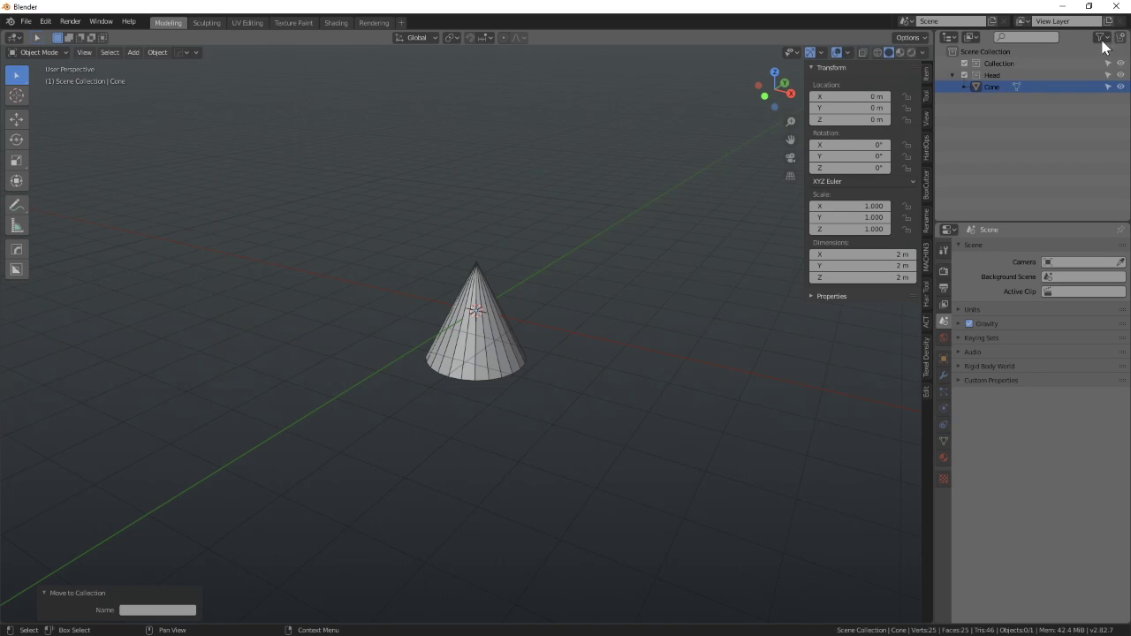
click(1101, 38)
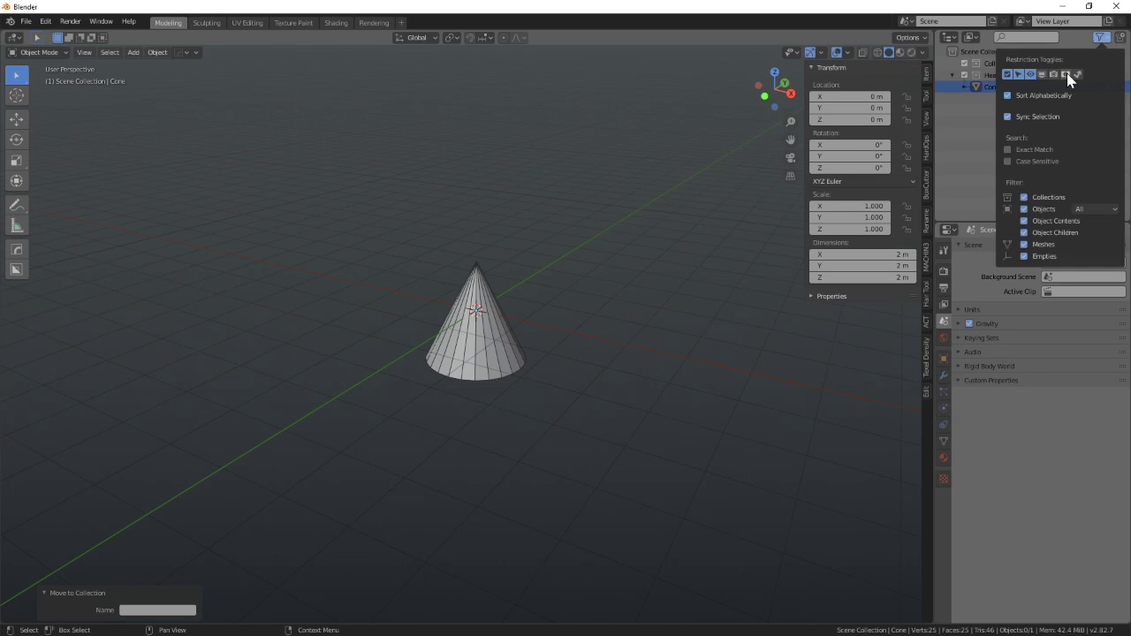
click(1020, 75)
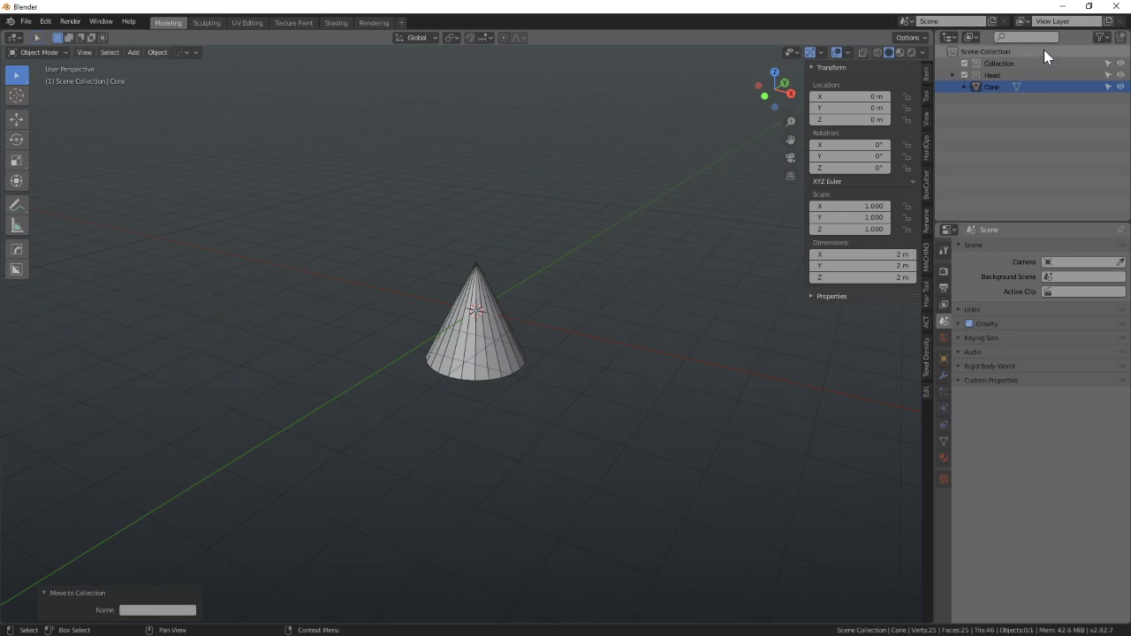
click(1101, 37)
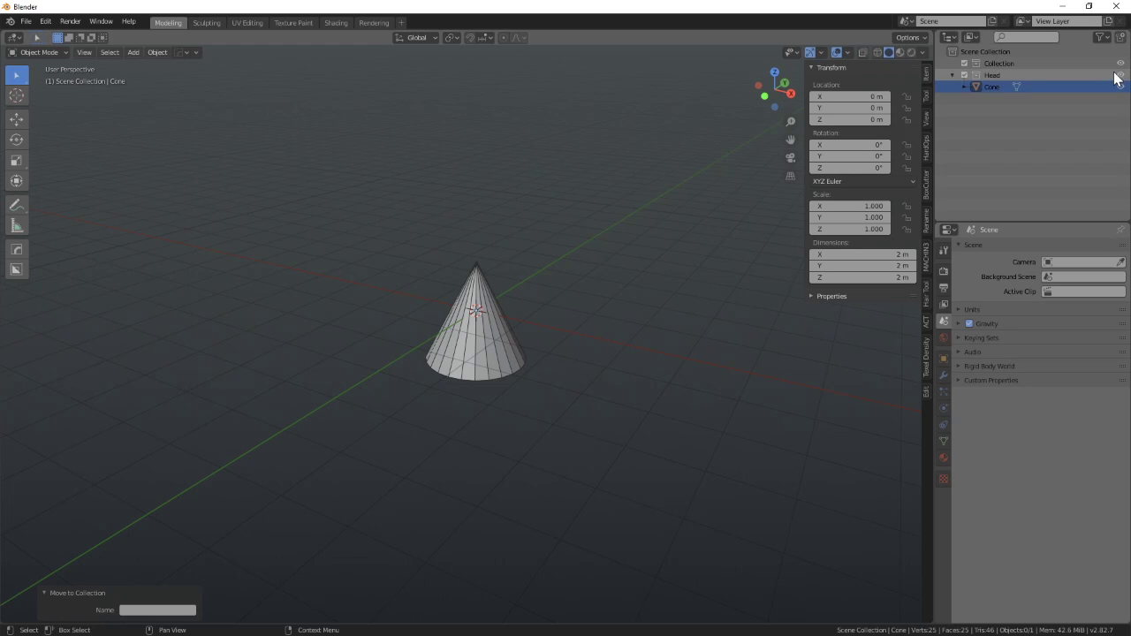
- Try hiding and showing the cone several times in the outliner
click(1121, 86)
click(1121, 85)
click(1121, 85)
click(1121, 86)
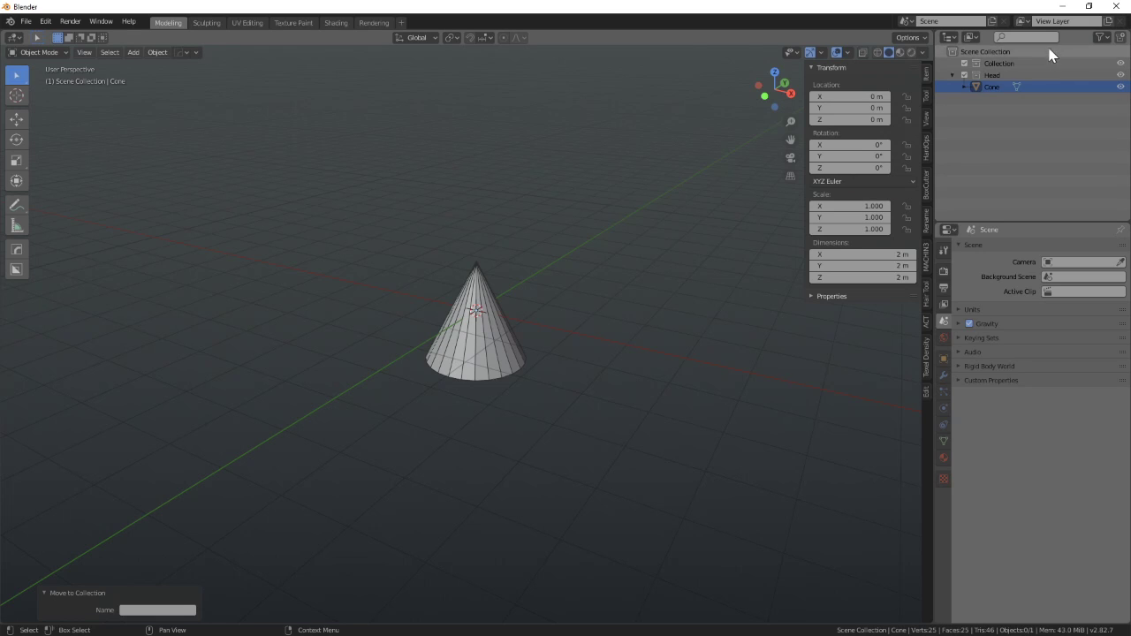
- Turn on the selectability restriction toggle in the outliner's filter options
click(1102, 36)
click(1019, 75)
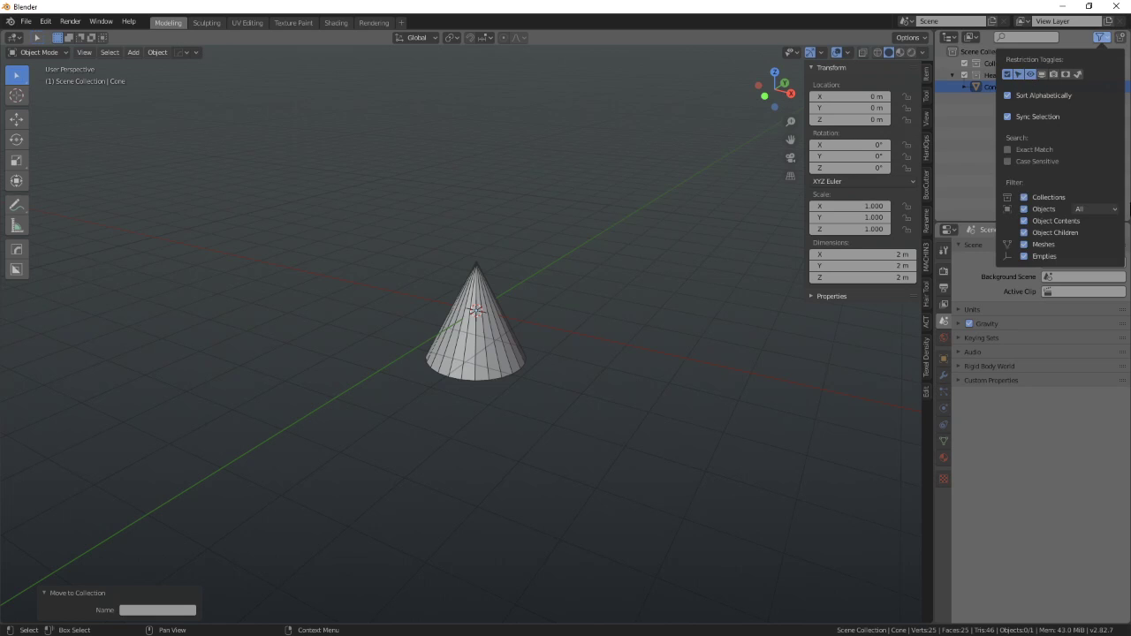
- Make the cone unselectable in the outliner and try to box-select it in the viewport
click(1109, 86)
drag(343, 207, 647, 436)
drag(311, 181, 632, 429)
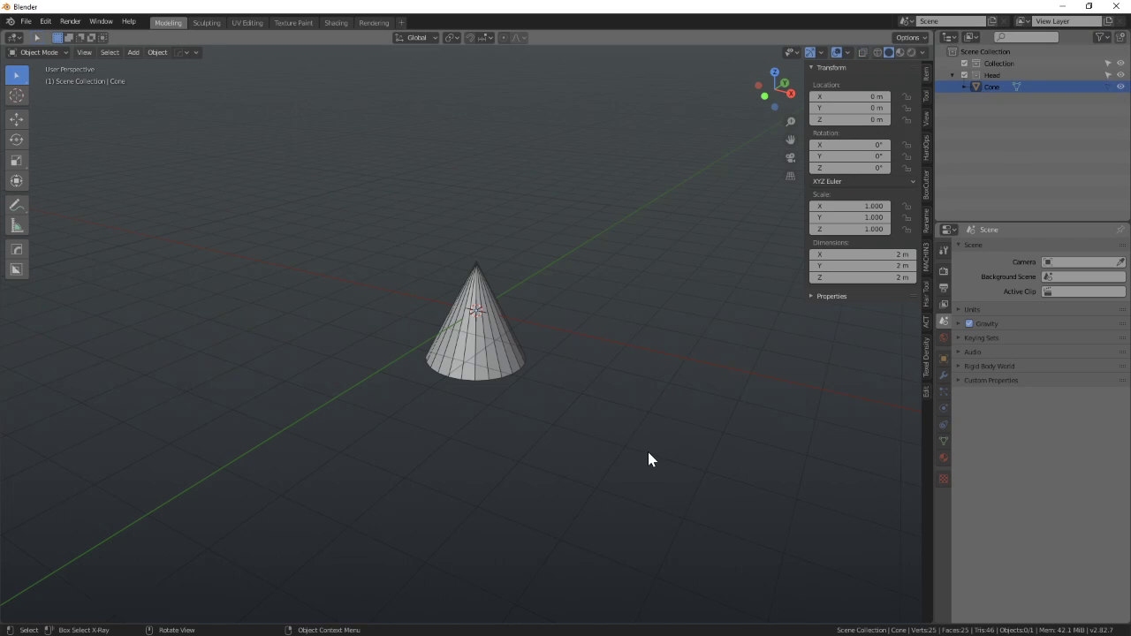
- Make the cone selectable again in the outliner and select all objects in the viewport
click(1108, 86)
middle_drag(560, 307, 573, 351)
key(a)
middle_drag(563, 389, 537, 415)
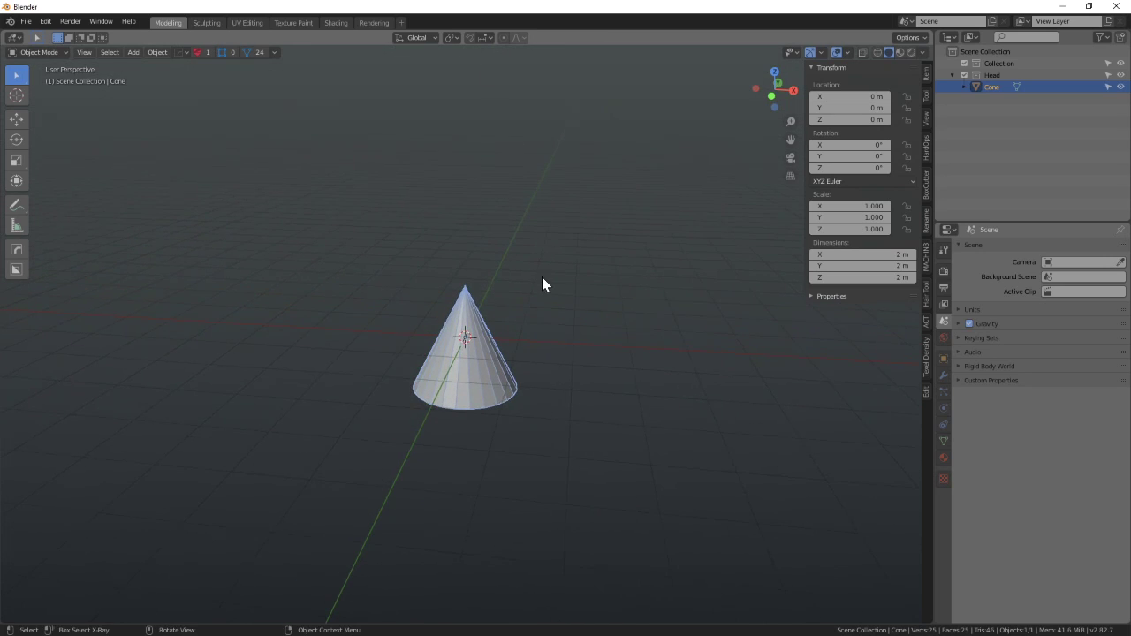
- Duplicate the cone and place the copy 3 m along X with increment snapping
middle_drag(526, 337, 457, 345)
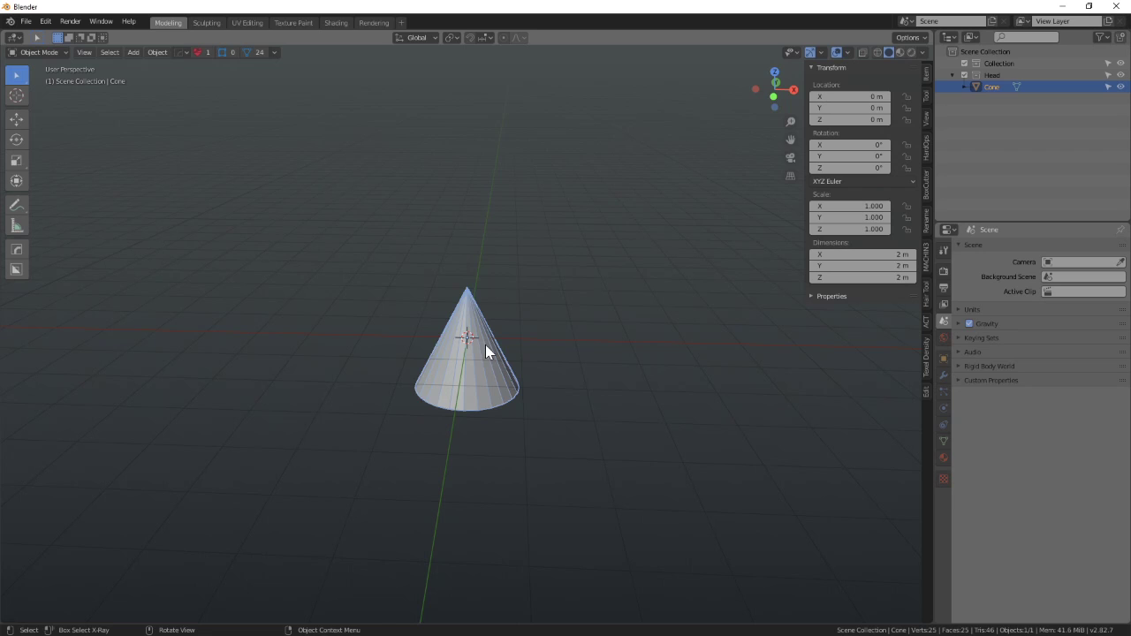
key(shift+d)
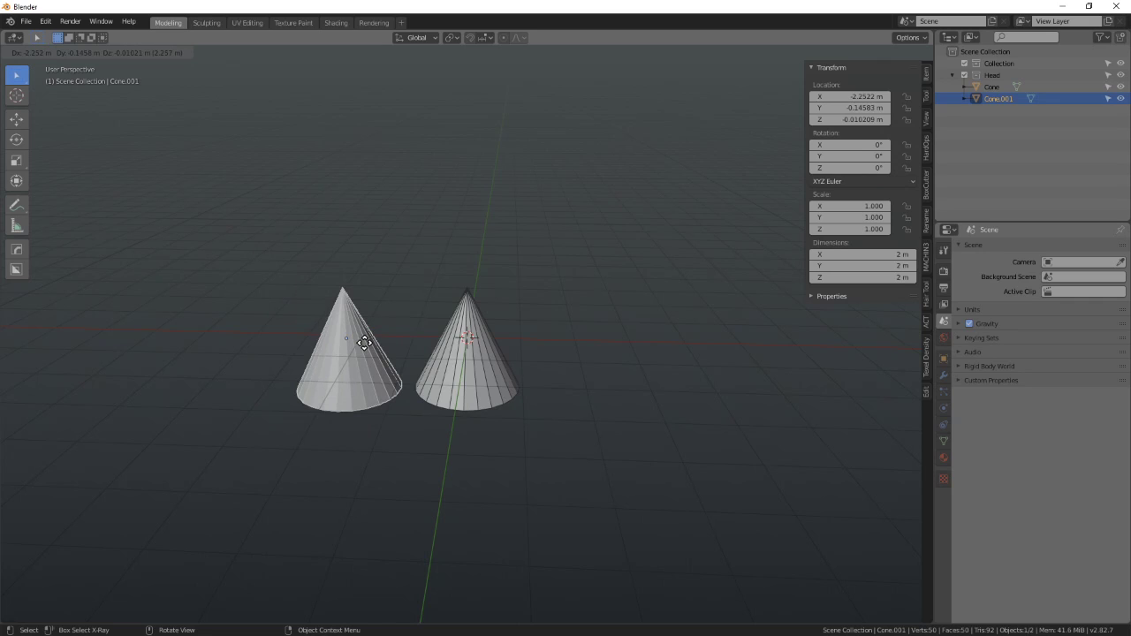
key(ctrl)
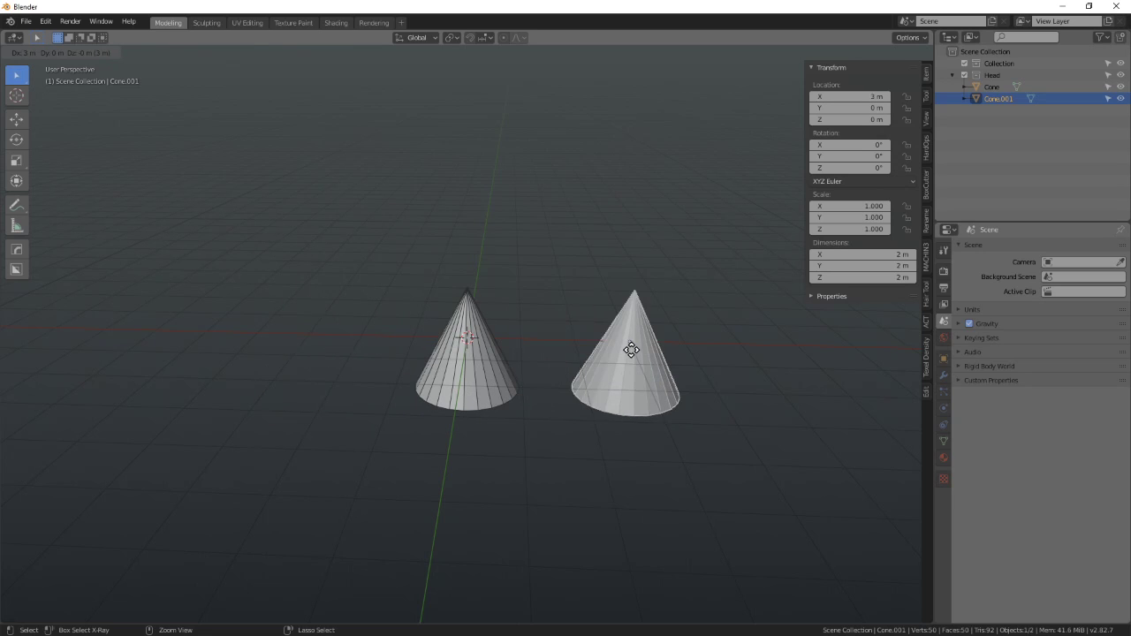
click(632, 350)
middle_drag(614, 454, 508, 453)
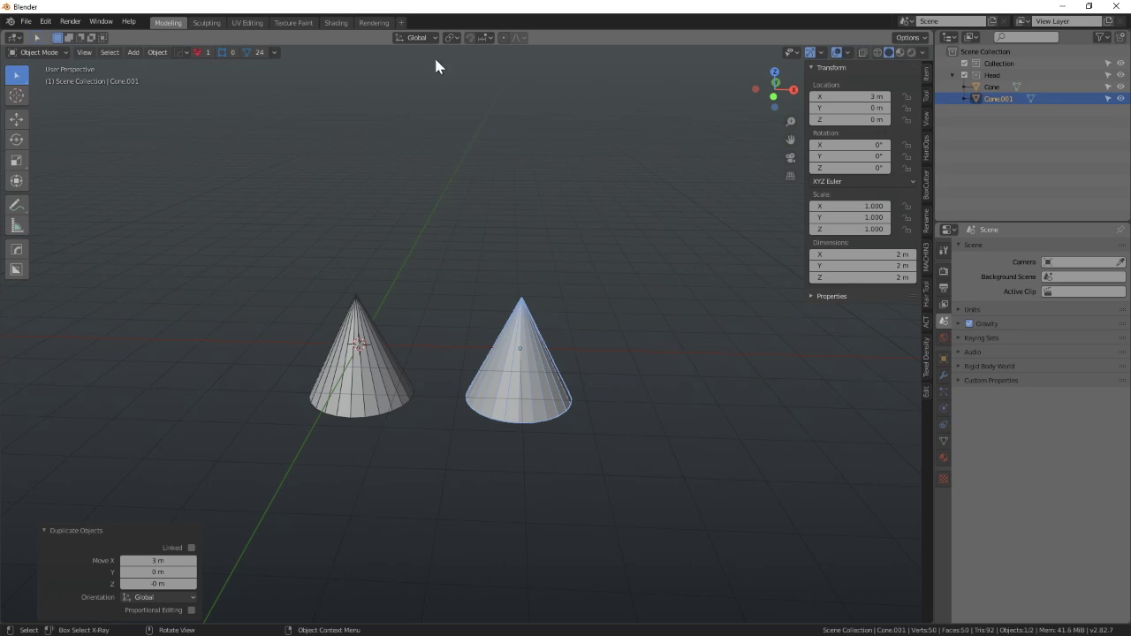
- Set the snapping target to Vertex
click(491, 37)
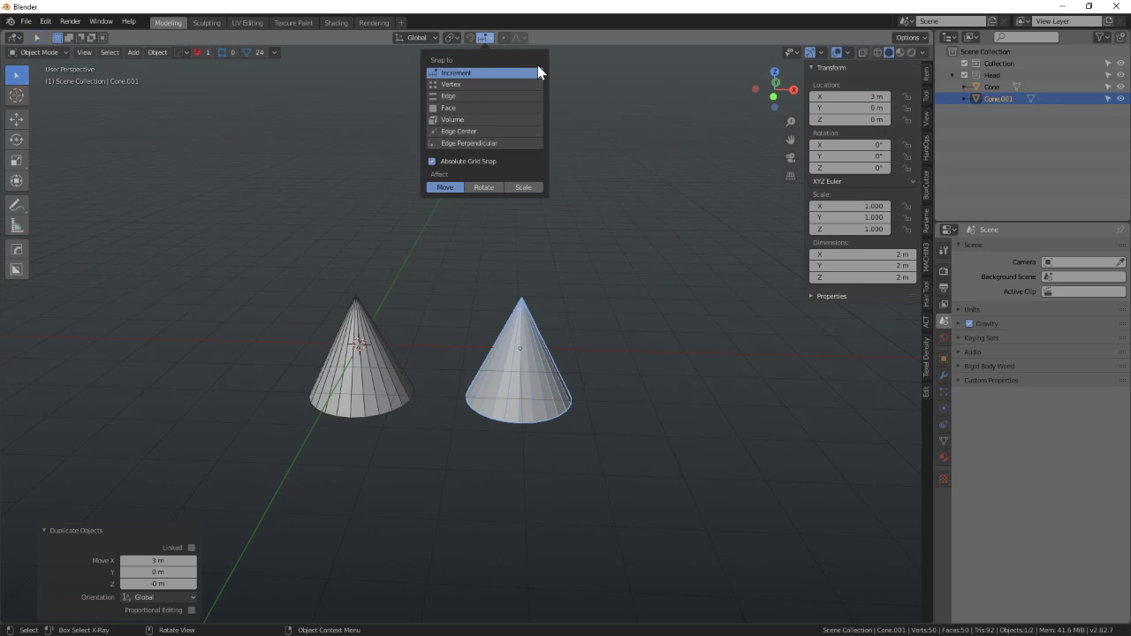
click(452, 85)
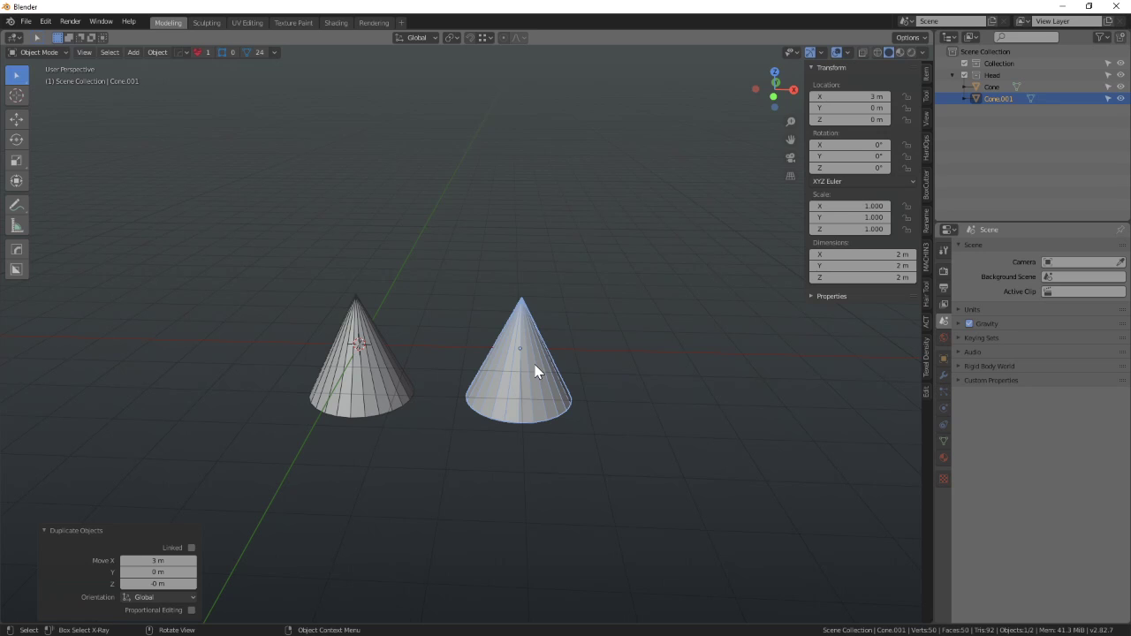
- Try moving the copied cone by -2 m in X and 1 m in Y, snapping to the original cone's tip, and undo the move
key(g)
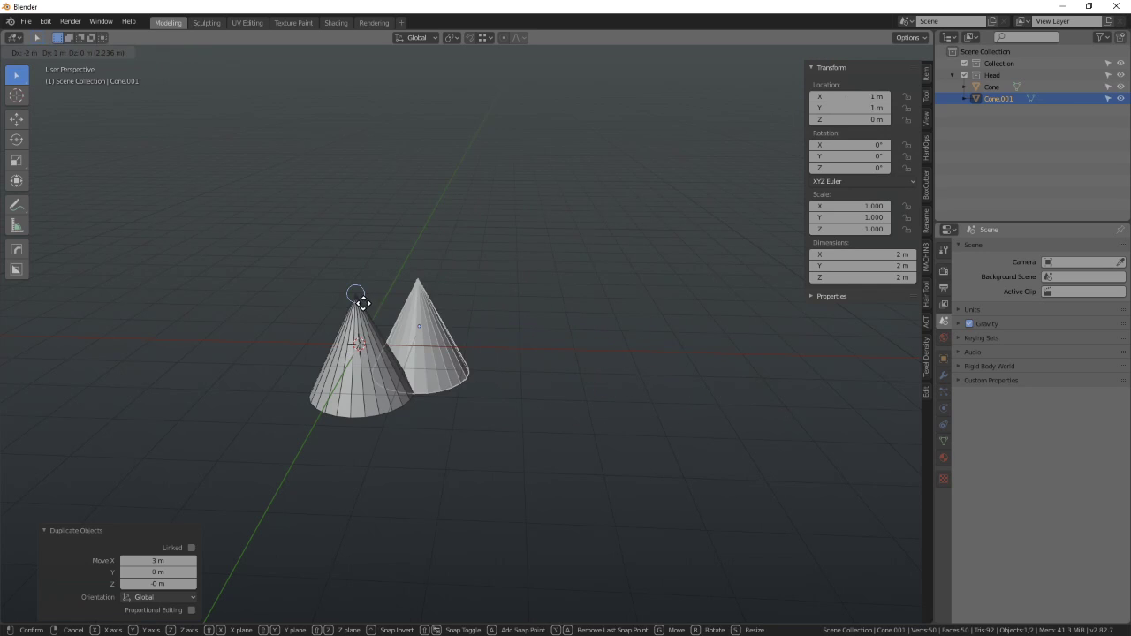
key(ctrl)
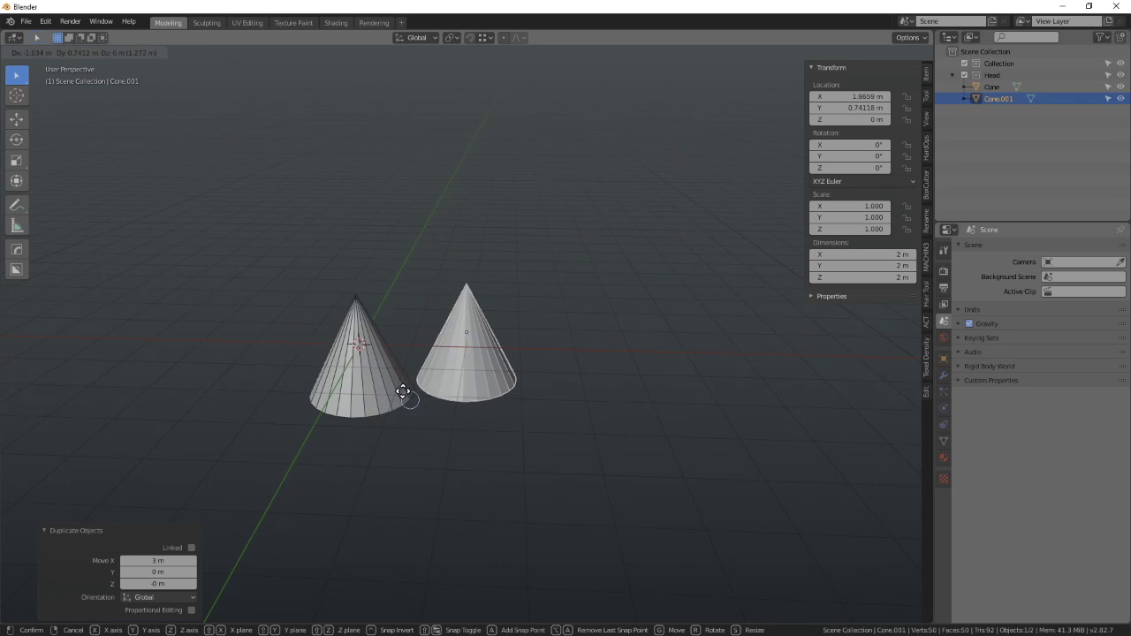
key(ctrl)
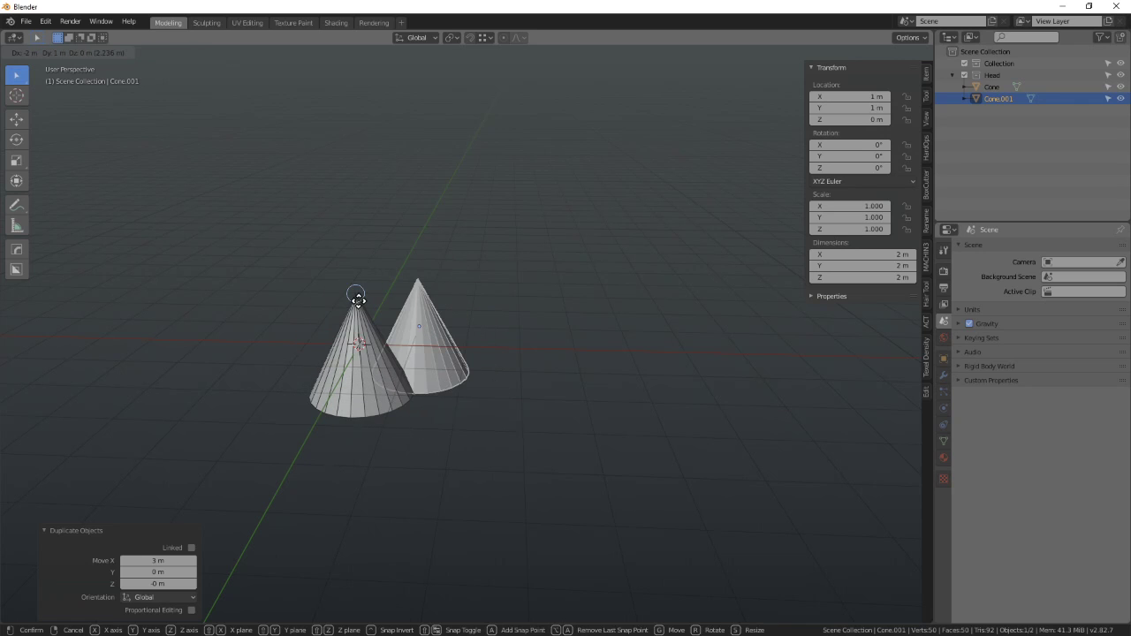
click(357, 300)
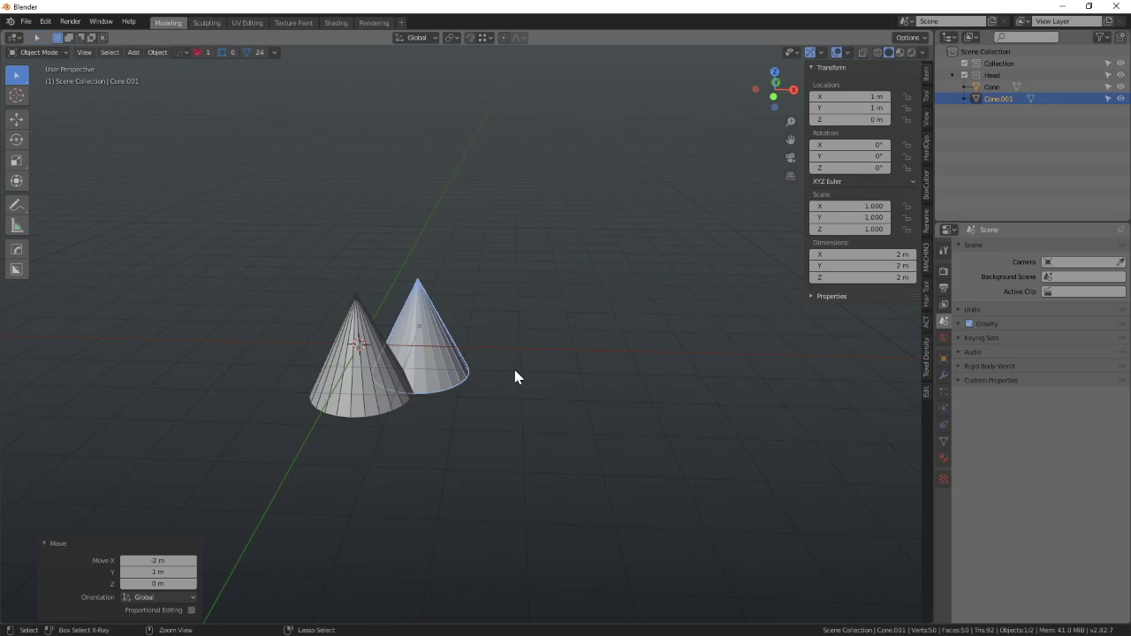
key(ctrl+z)
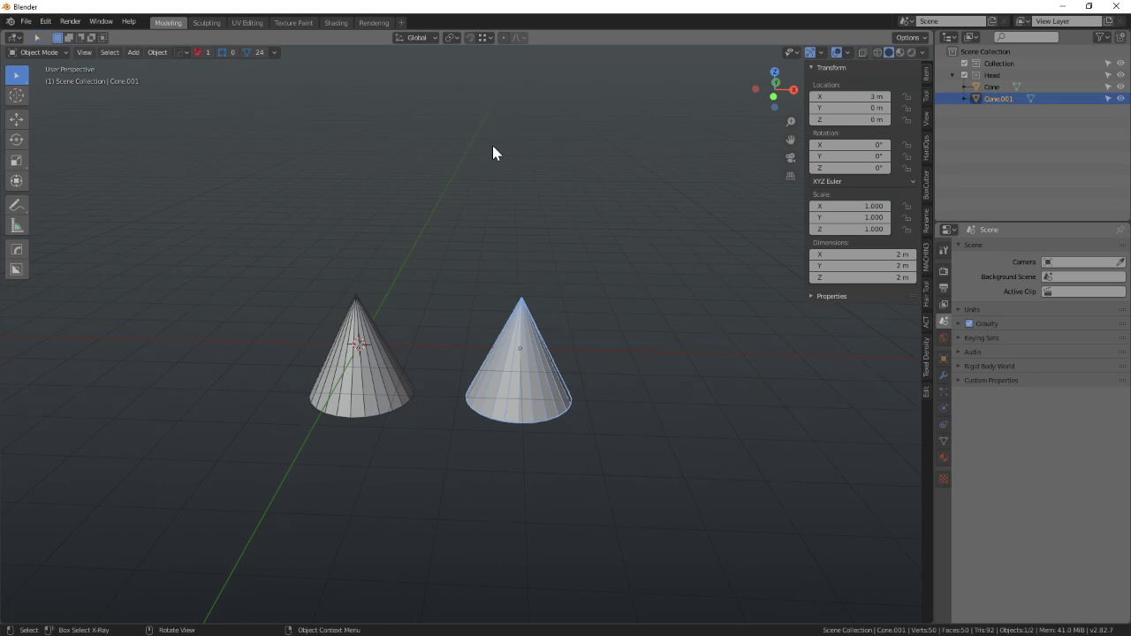
- Try switching permanent snapping on and off again
key(ctrl)
middle_drag(497, 245, 490, 151)
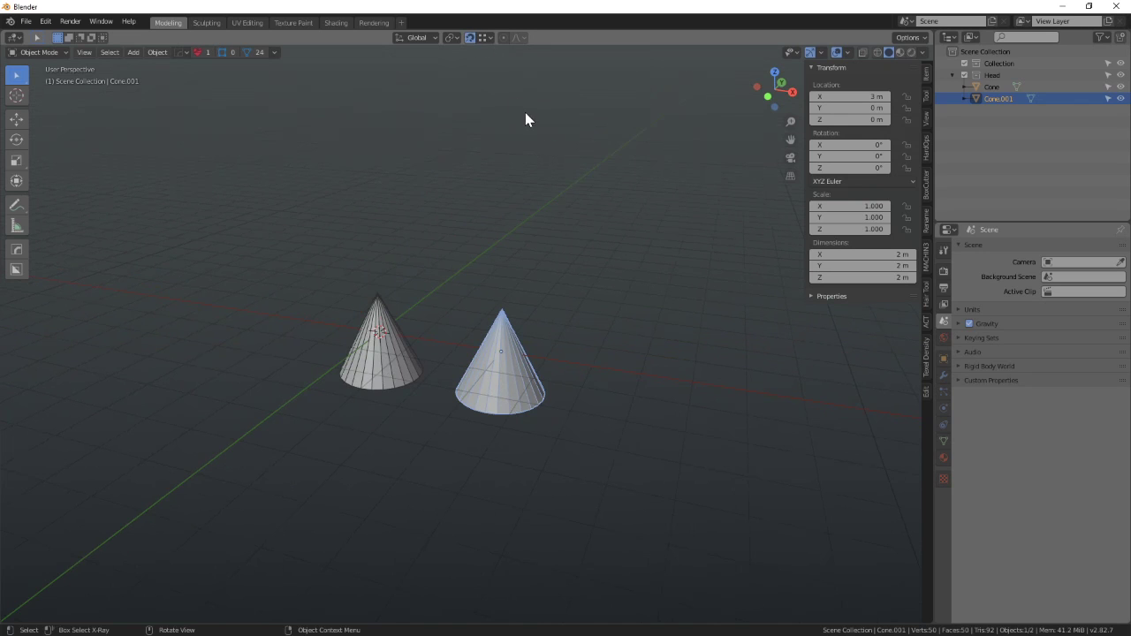
click(471, 38)
middle_drag(481, 228, 492, 236)
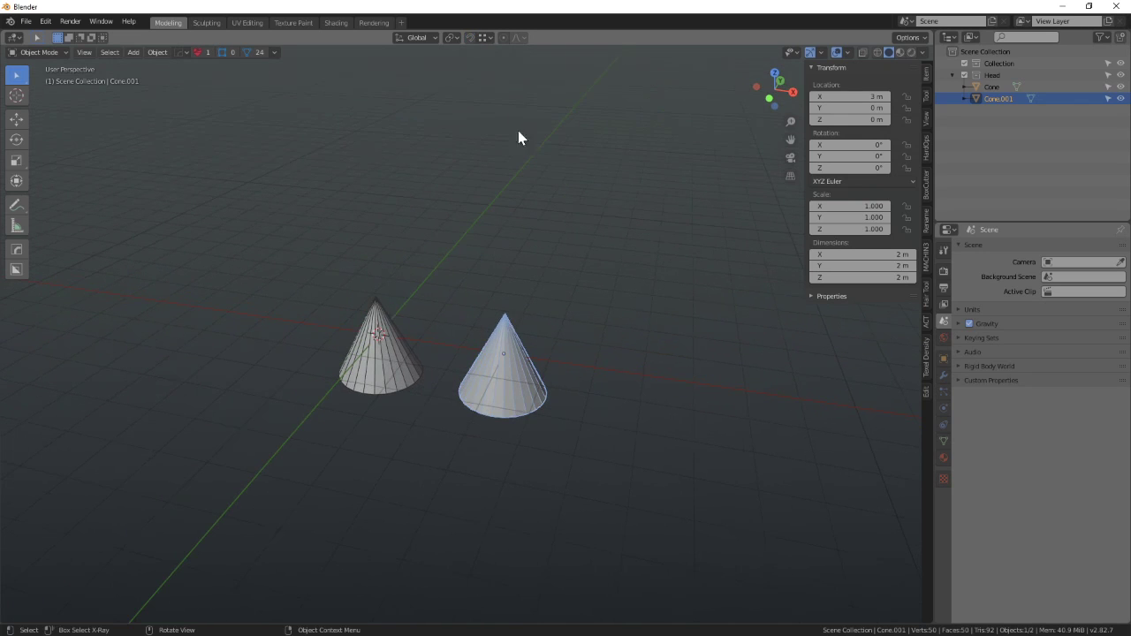
- Box-select both cones and delete them from the scene
middle_drag(499, 280, 523, 306)
drag(306, 272, 552, 379)
key(x)
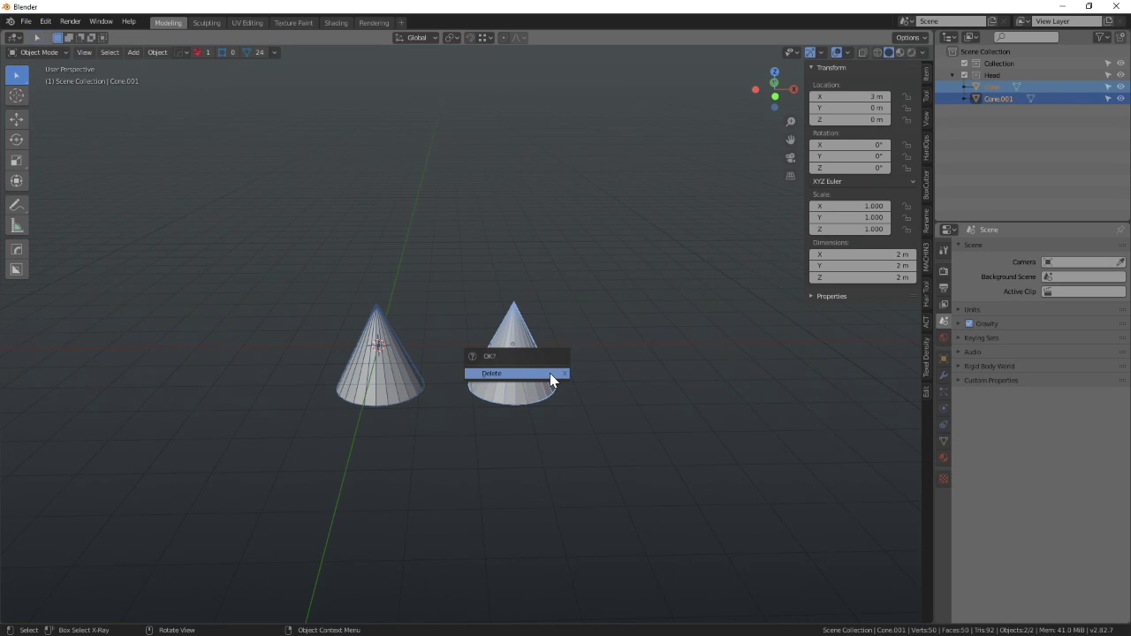
click(550, 373)
middle_drag(555, 380, 580, 393)
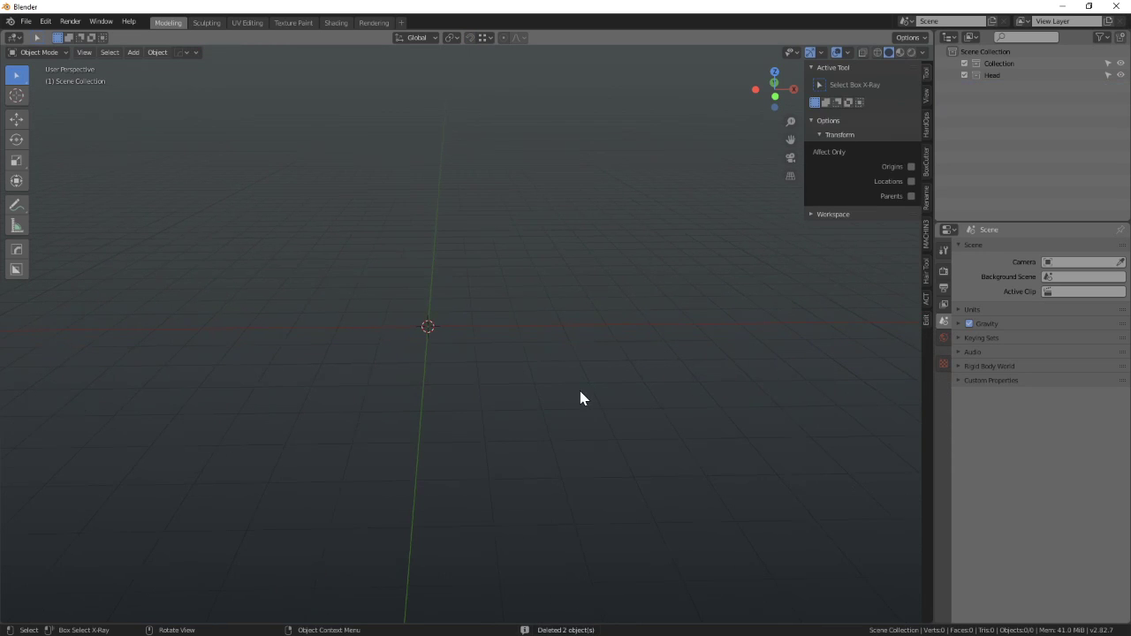